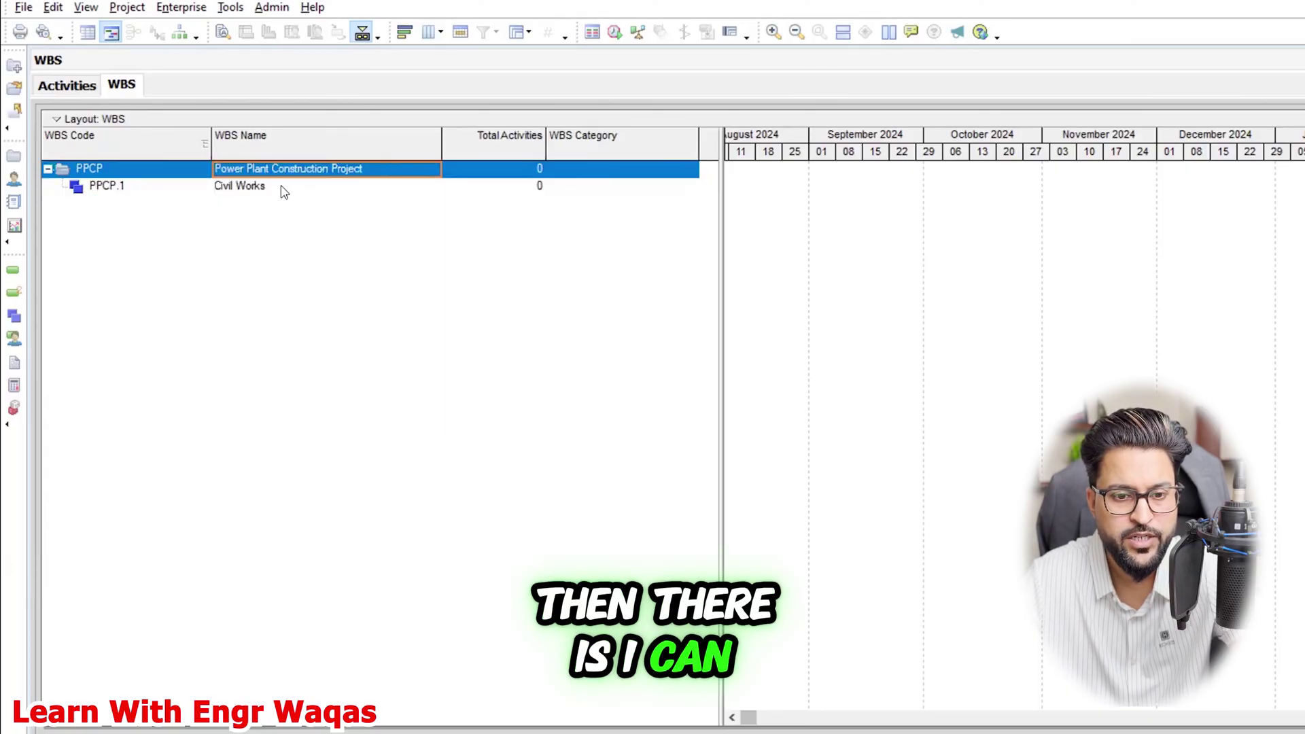
Add a WBS element named "Mechanical" directly under the Power Plant Construction Project
right_click(287, 173)
left_click(361, 302)
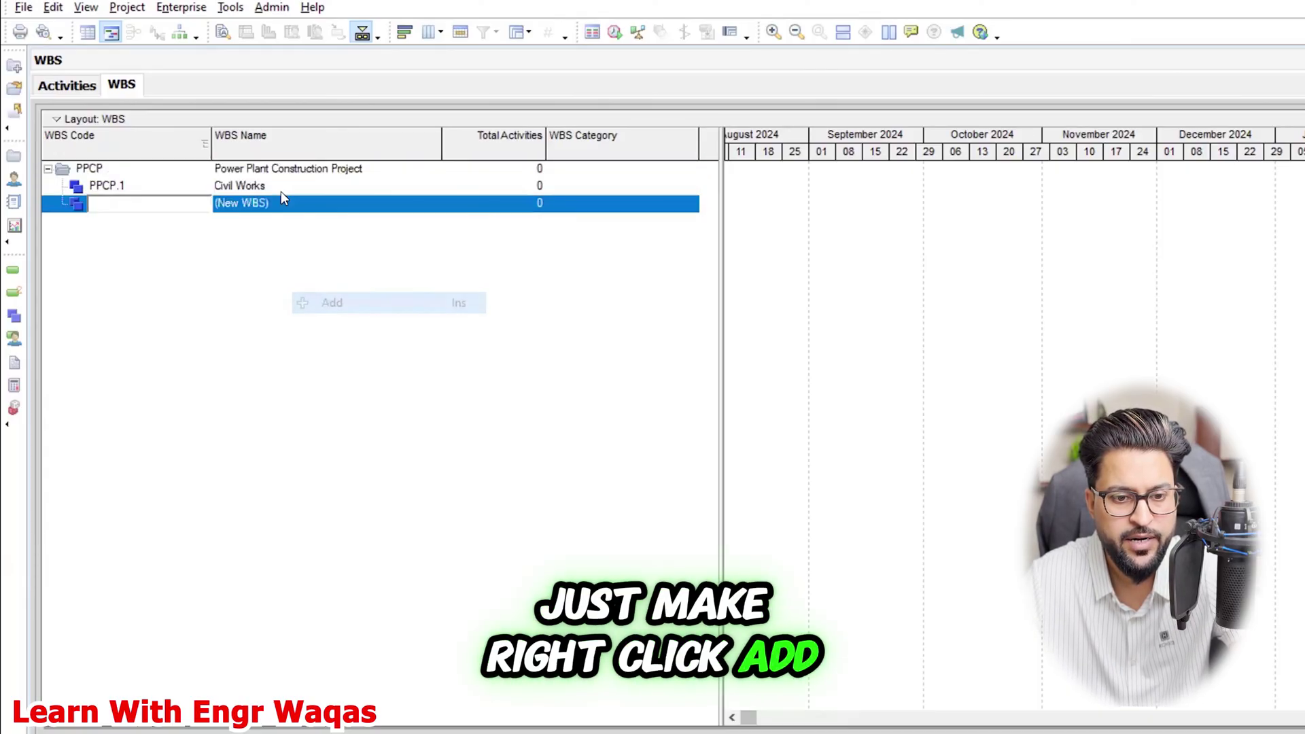
left_click(283, 204)
type("Me")
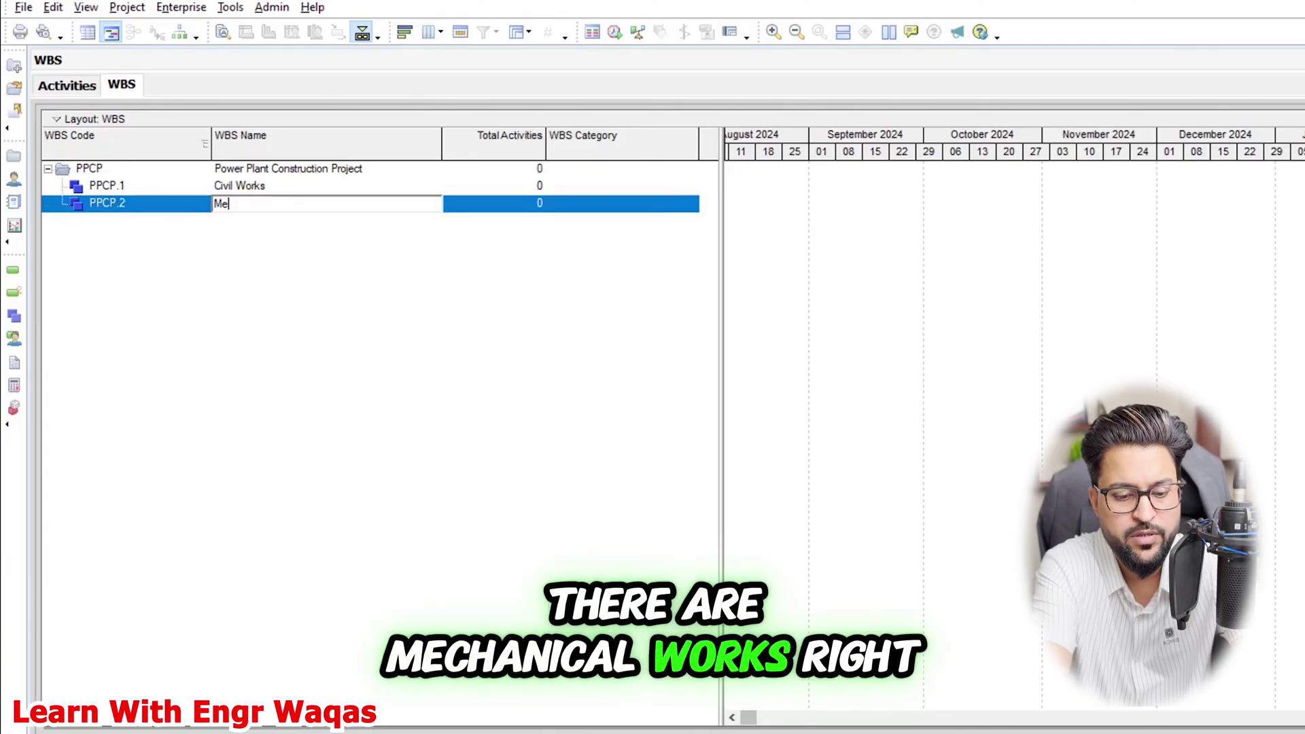
type("chanical")
key("Return")
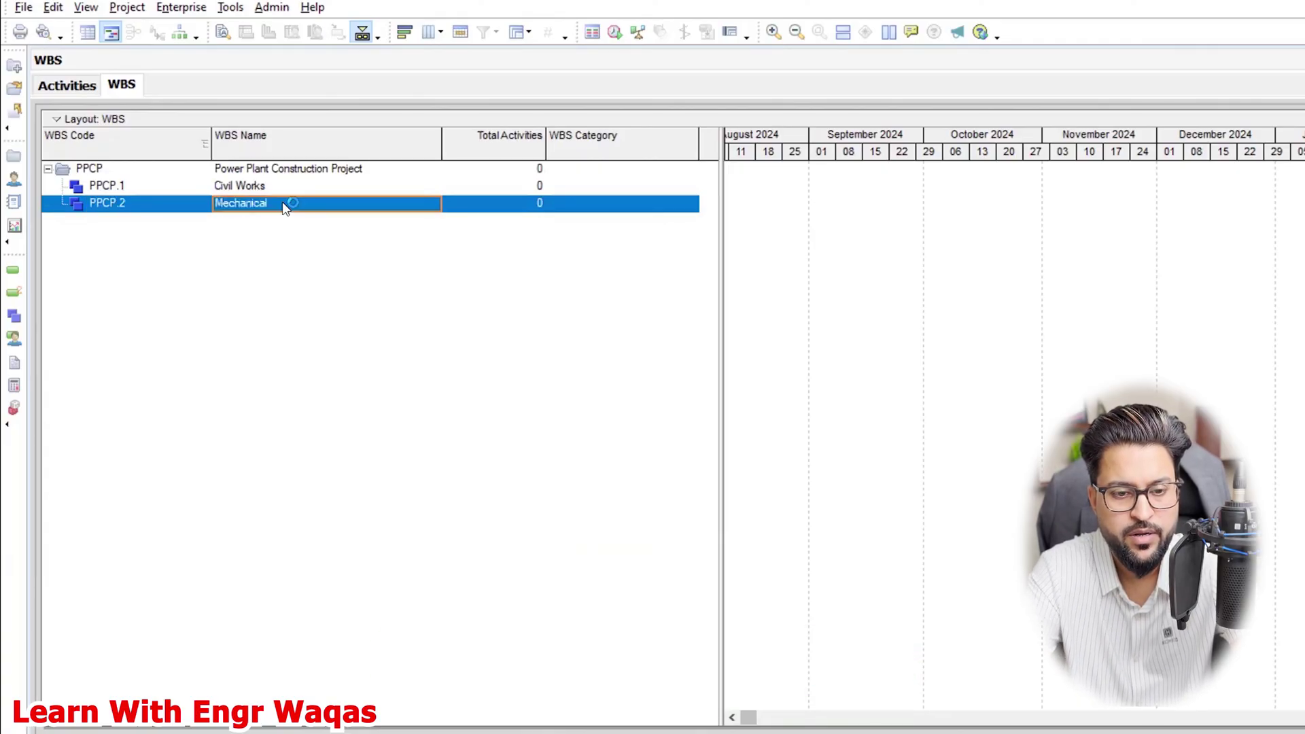
Add a new WBS element from Civil Works, outdent it to the Civil Works level and place it below Mechanical
left_click(282, 193)
right_click(282, 194)
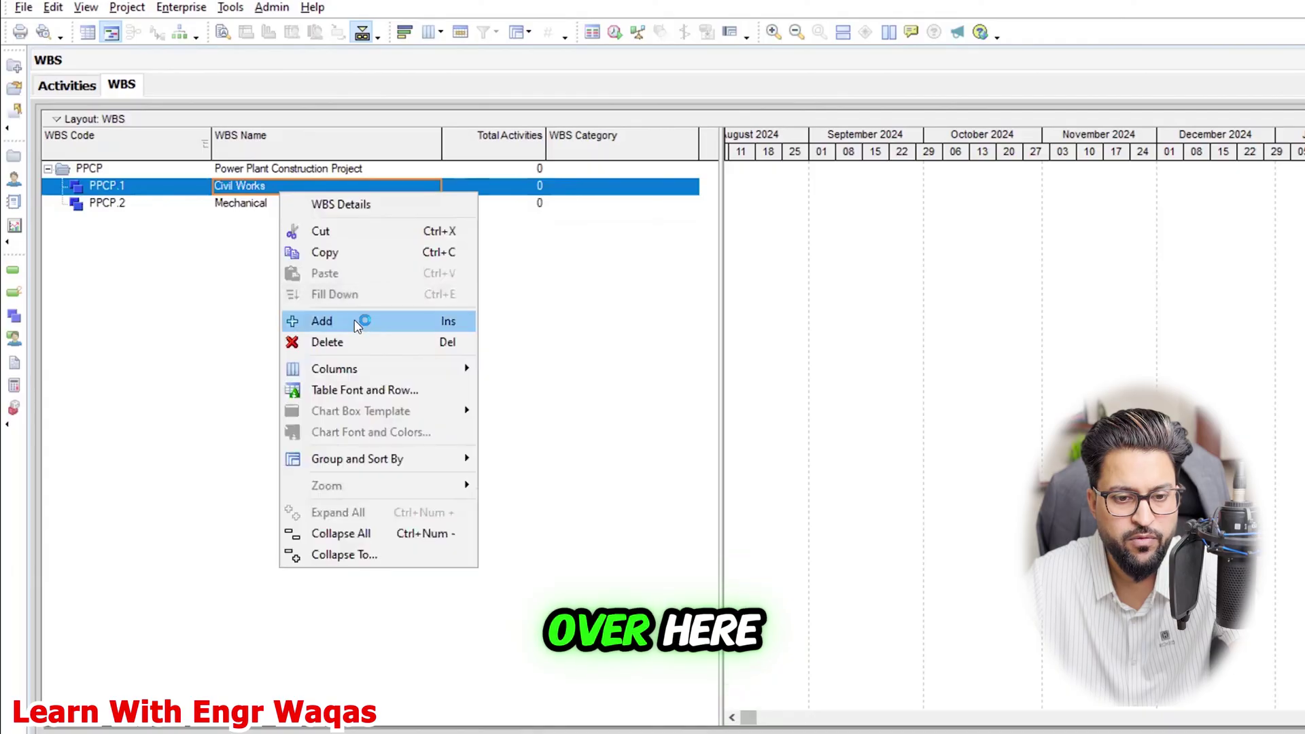
left_click(353, 320)
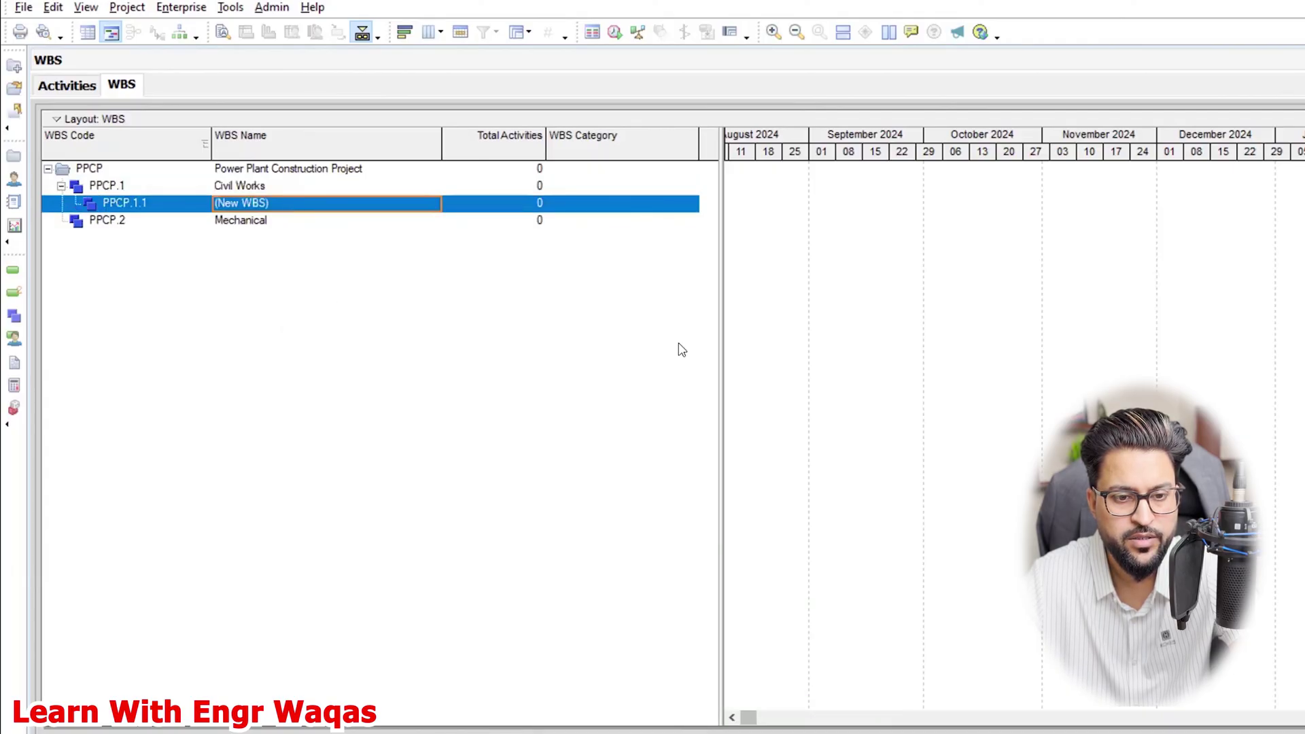
key("ctrl+Left")
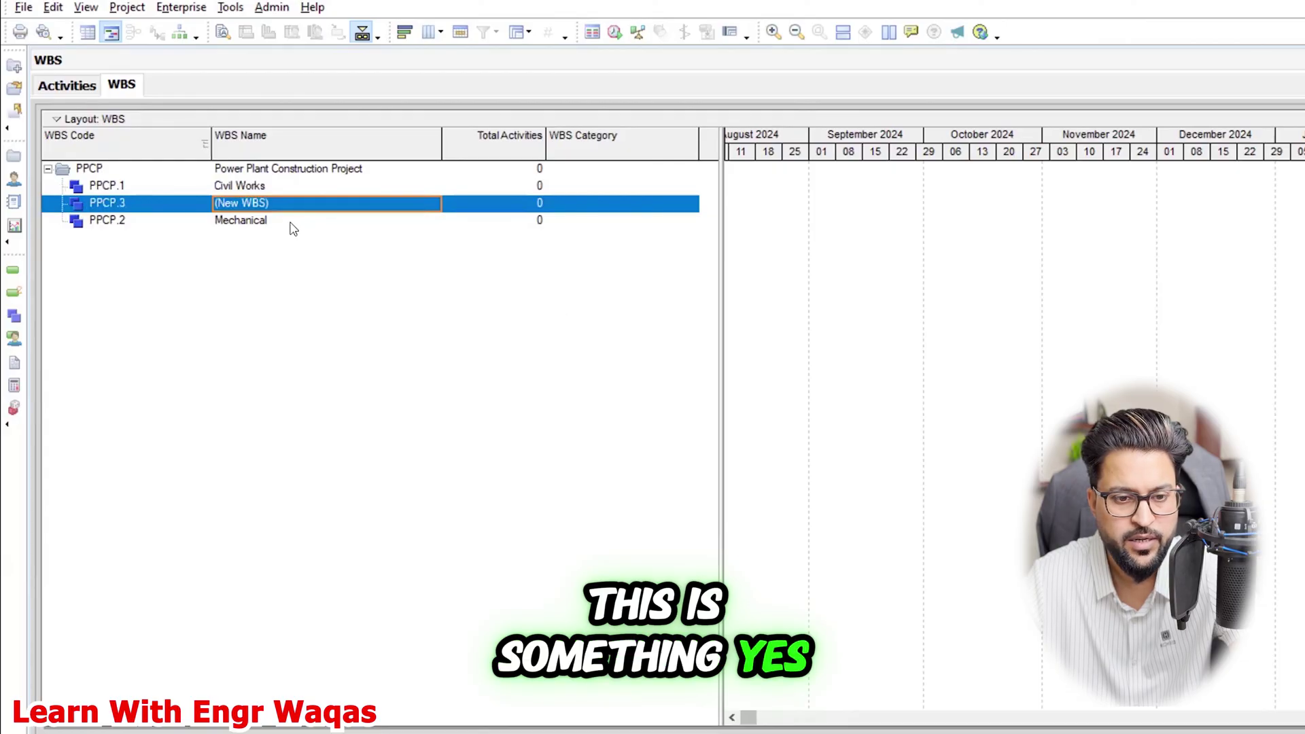
key("ctrl+Down")
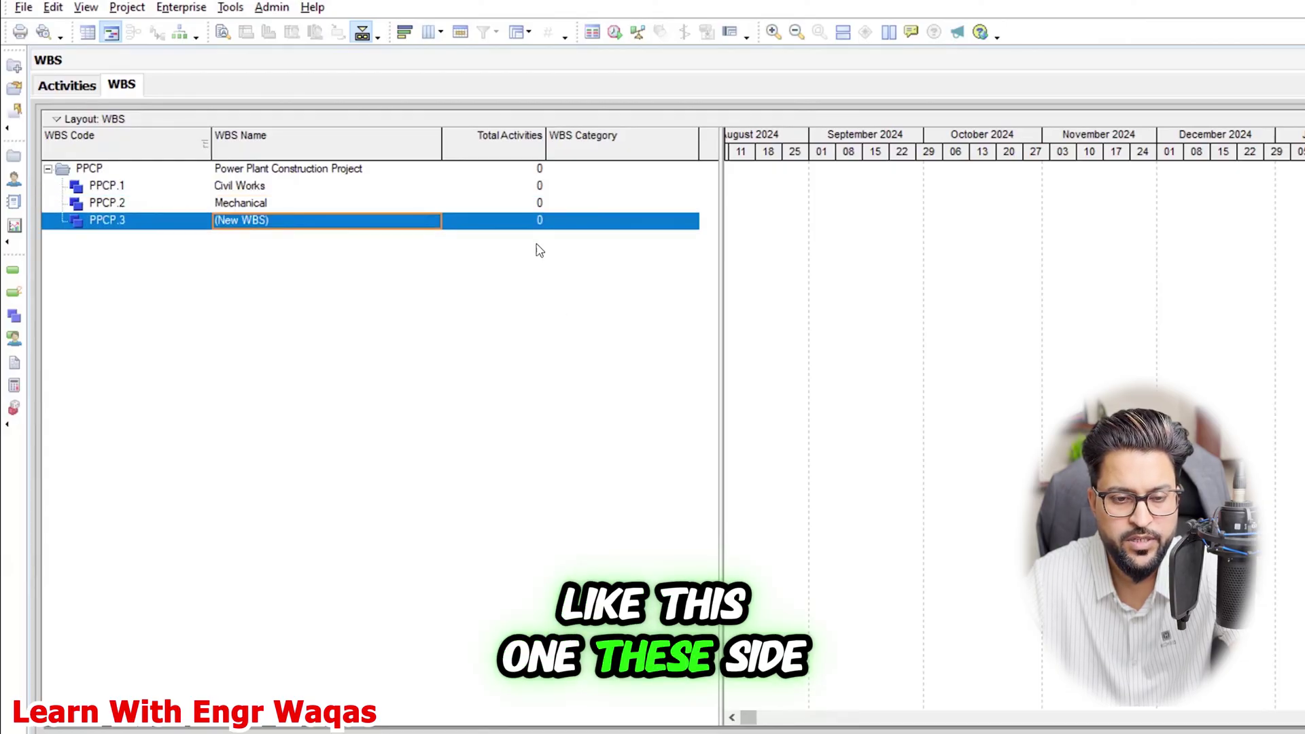
Name the new WBS element below Mechanical "Electrical works"
left_click(300, 228)
left_click_drag(291, 225, 174, 227)
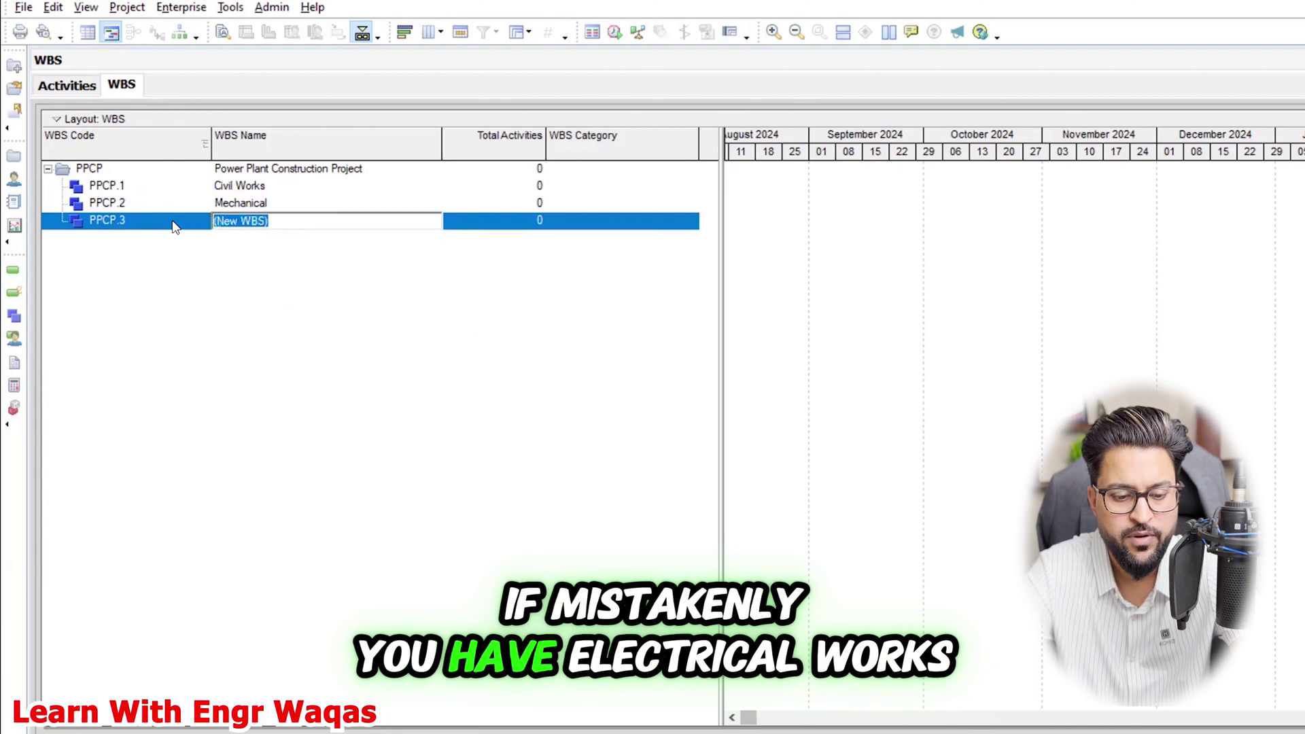
type("Ele")
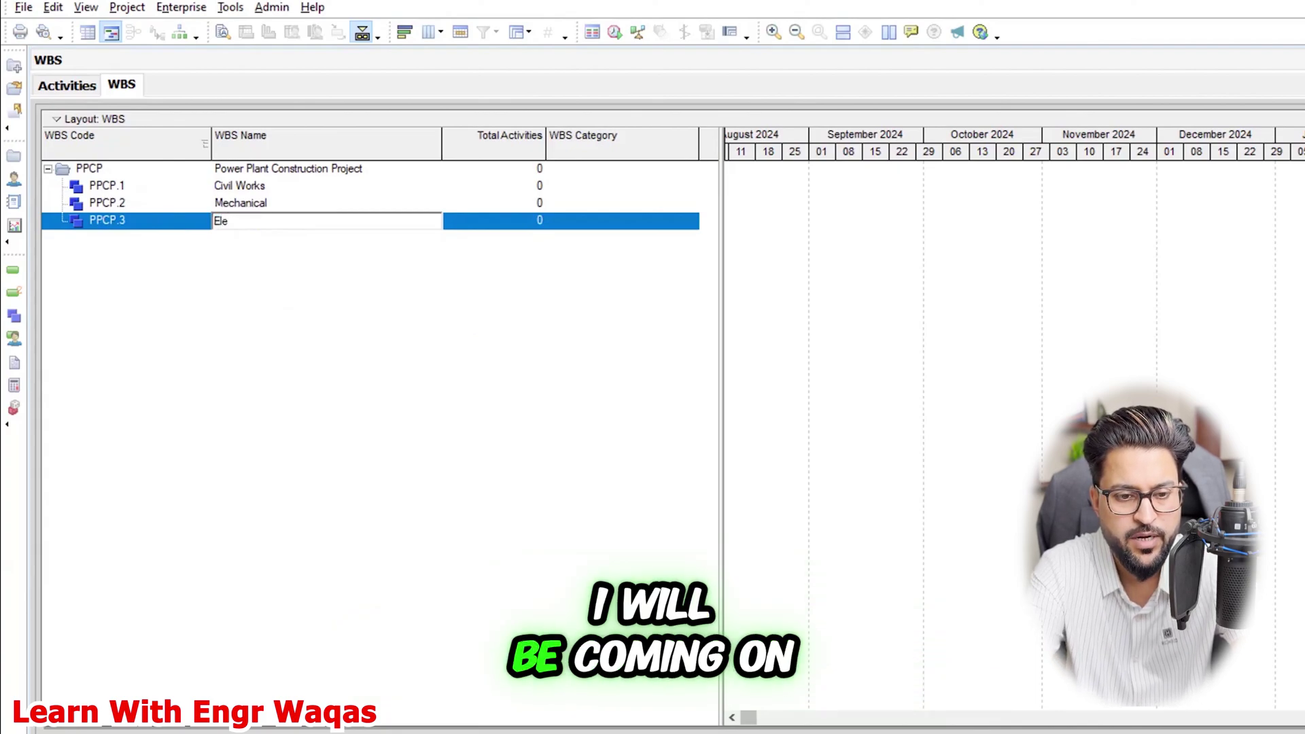
type("ctrical wo")
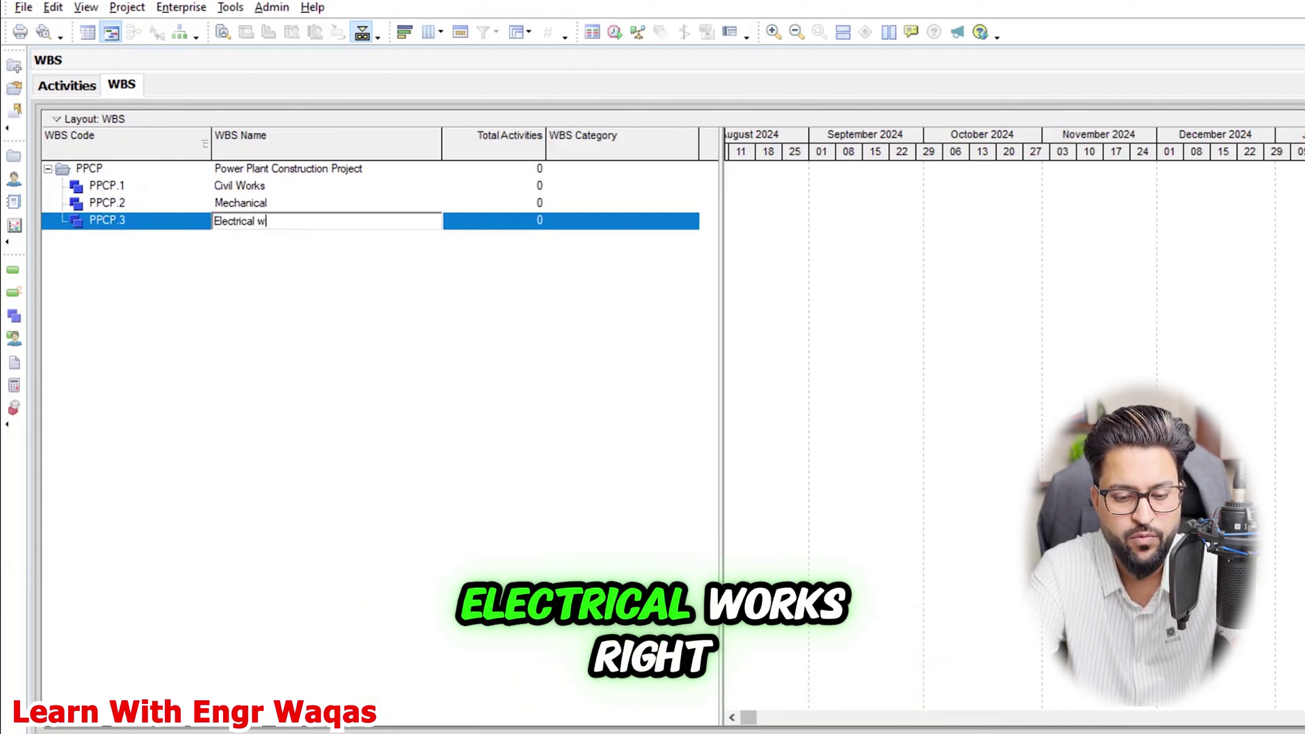
type("rks")
key("Return")
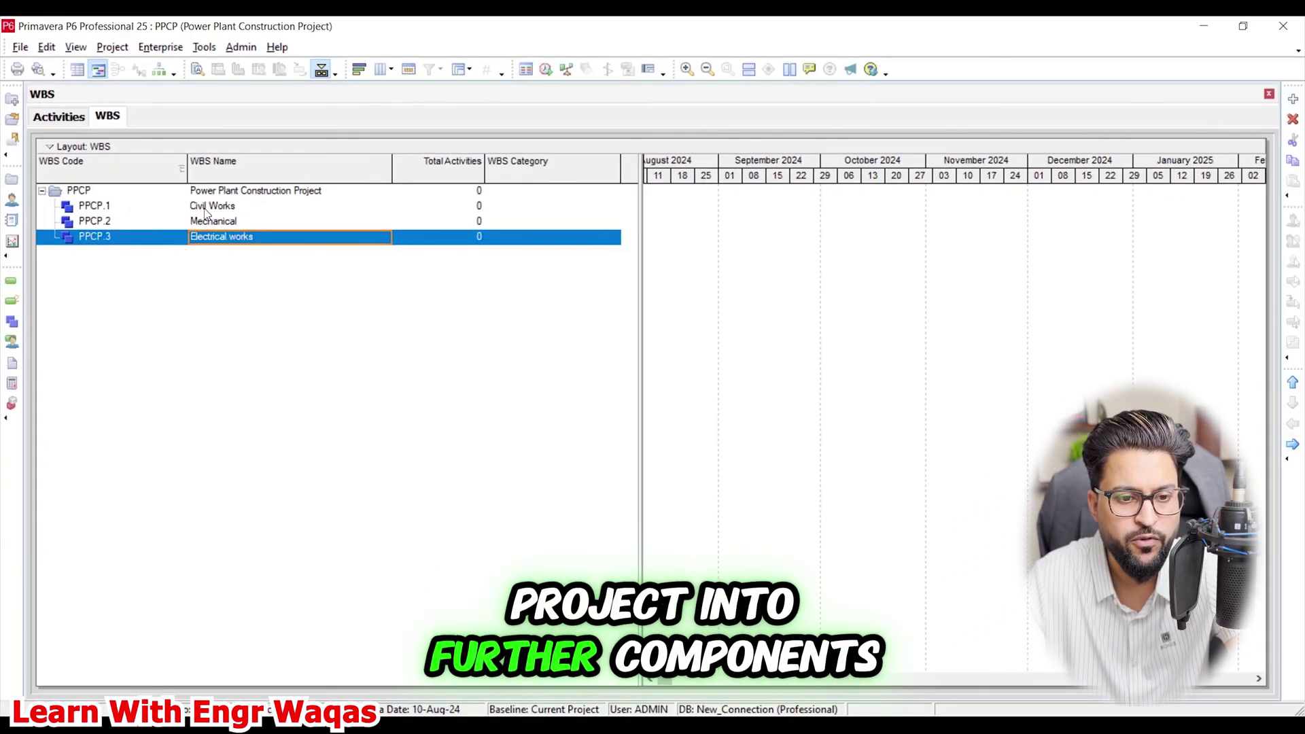
key("Up")
key("Up")
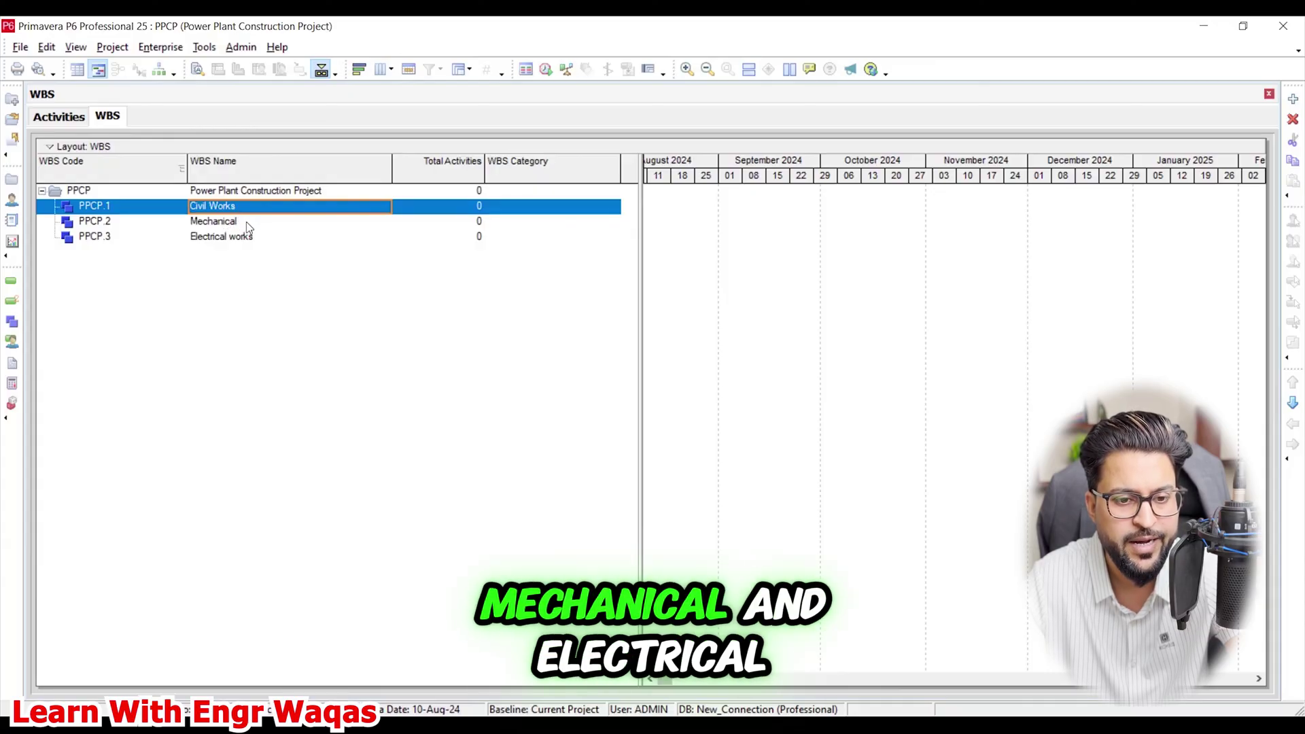
left_click(267, 239)
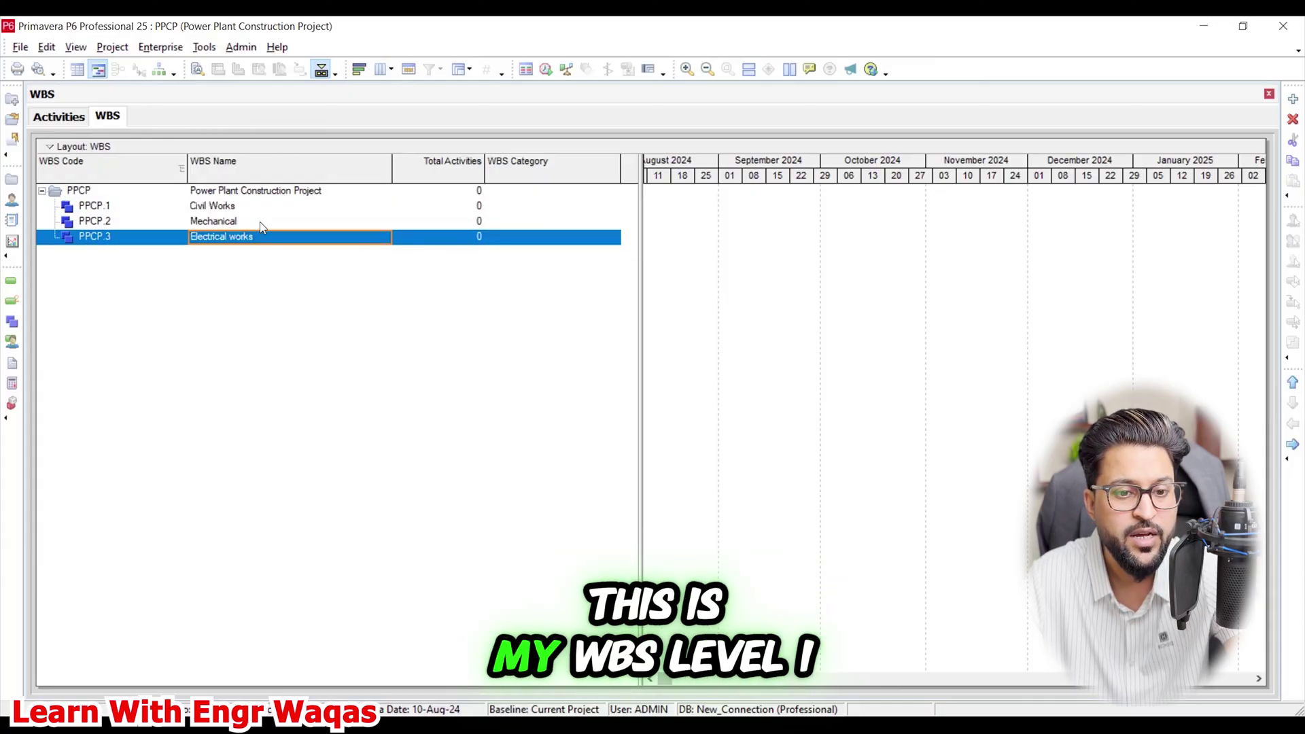
left_click(262, 224)
left_click(262, 208)
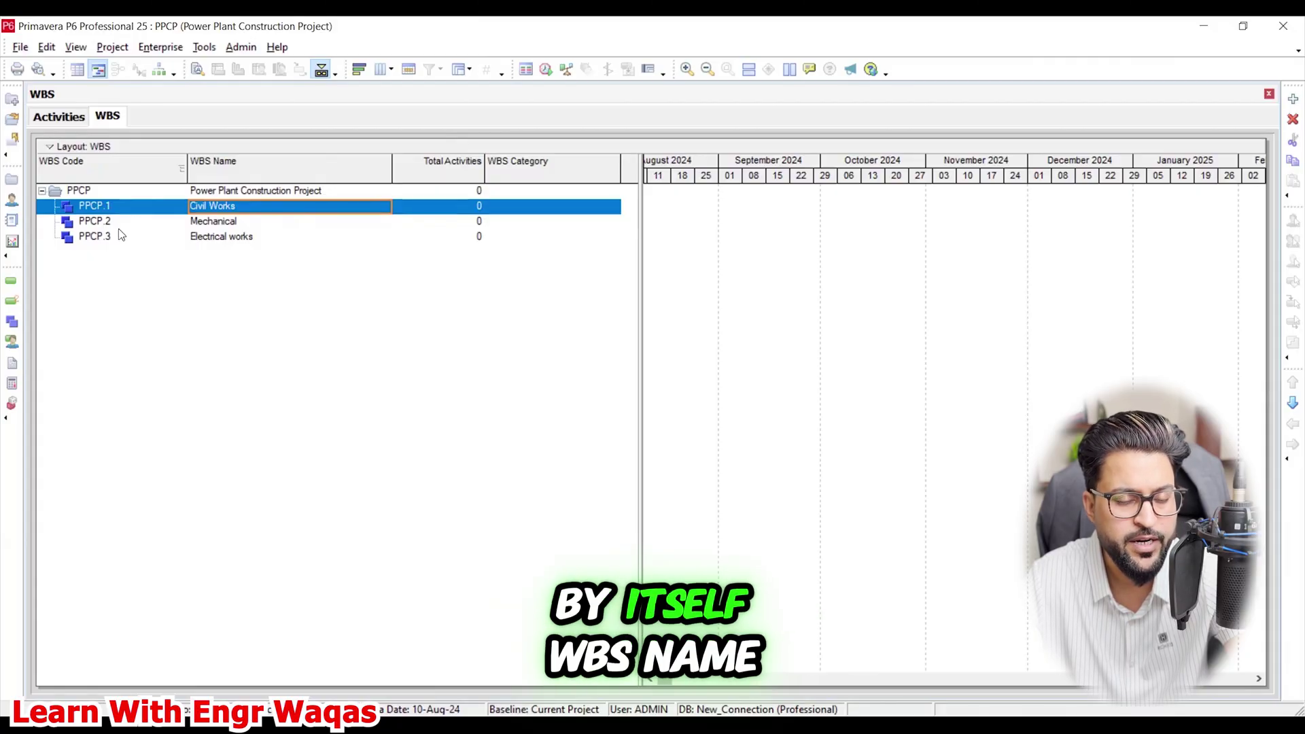
left_click(283, 224)
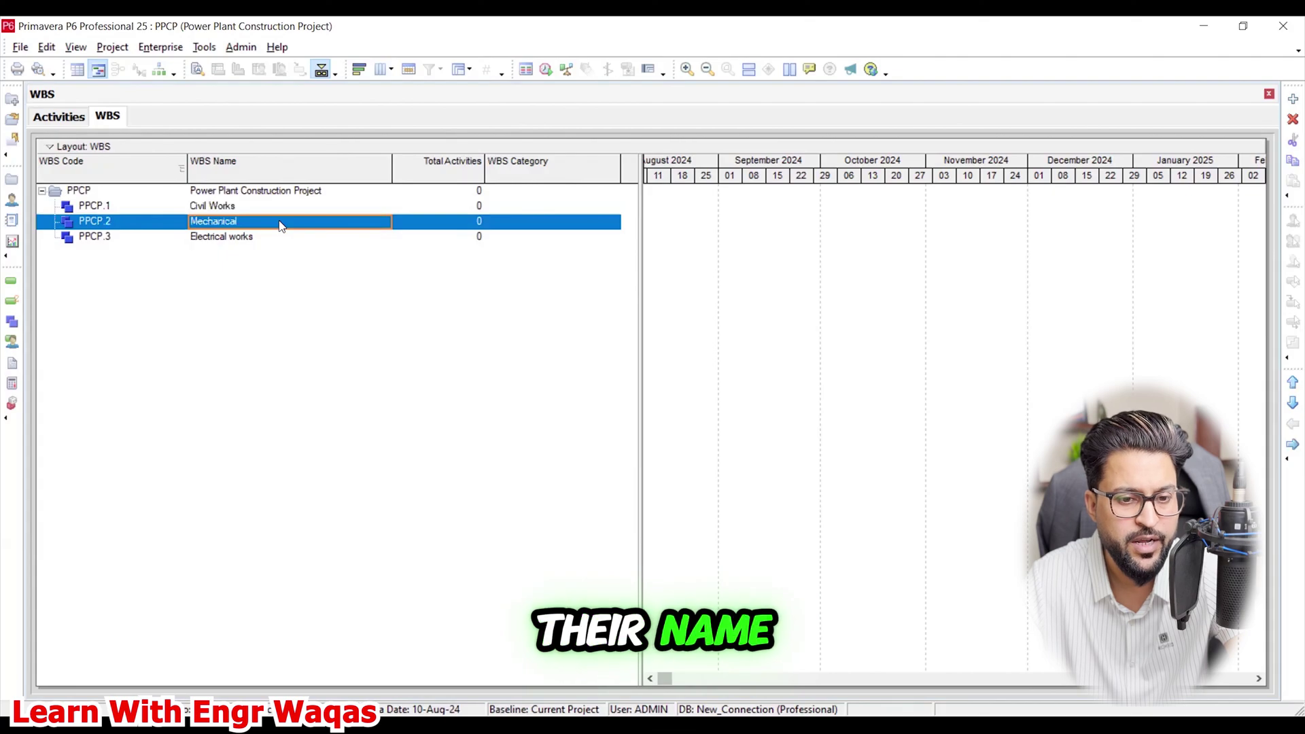
left_click(274, 236)
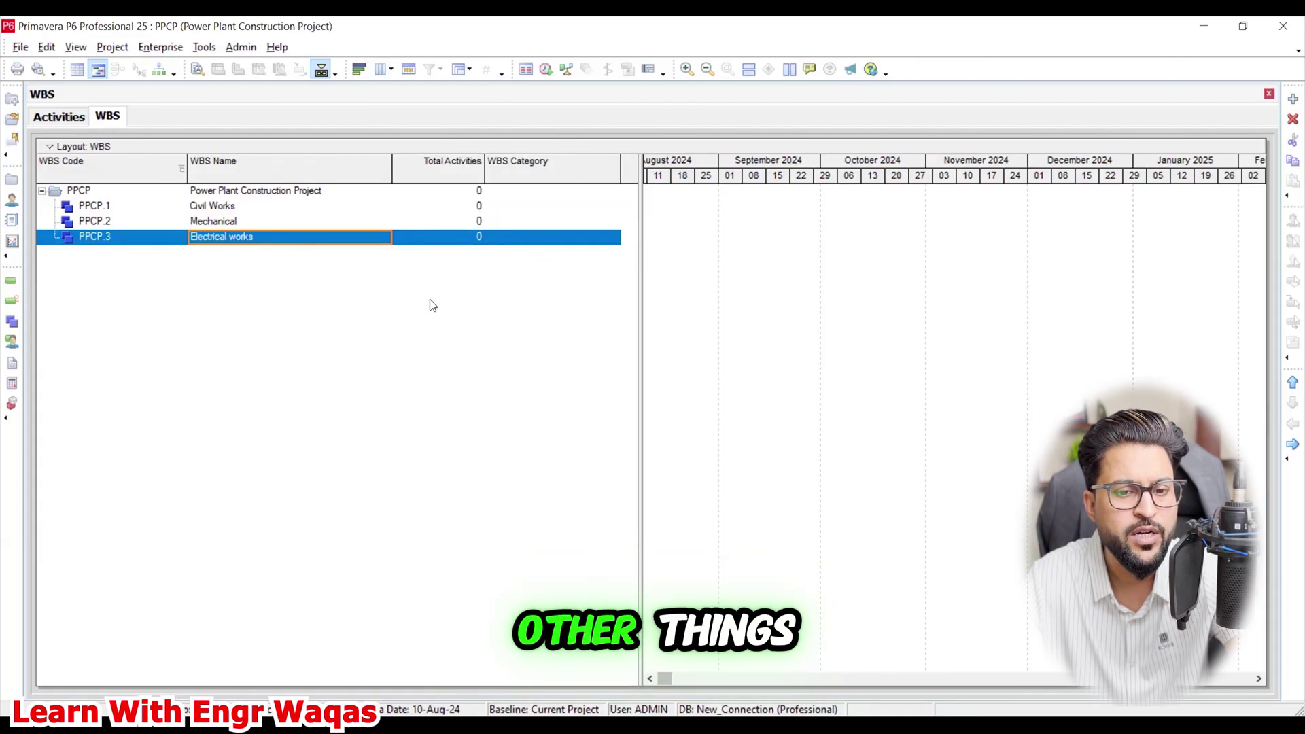
Customize the WBS table columns by adding BL Project Total Cost from the Costs group as the last selected column
right_click(355, 284)
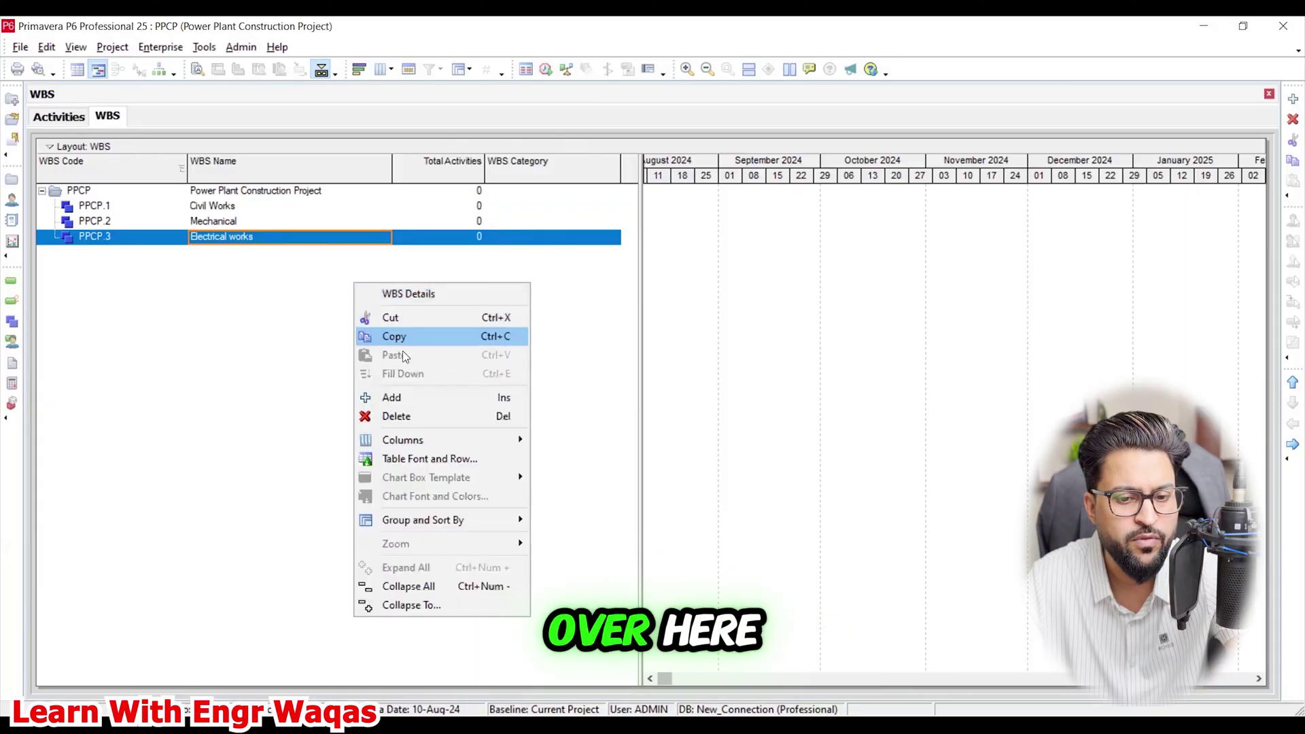
left_click(415, 439)
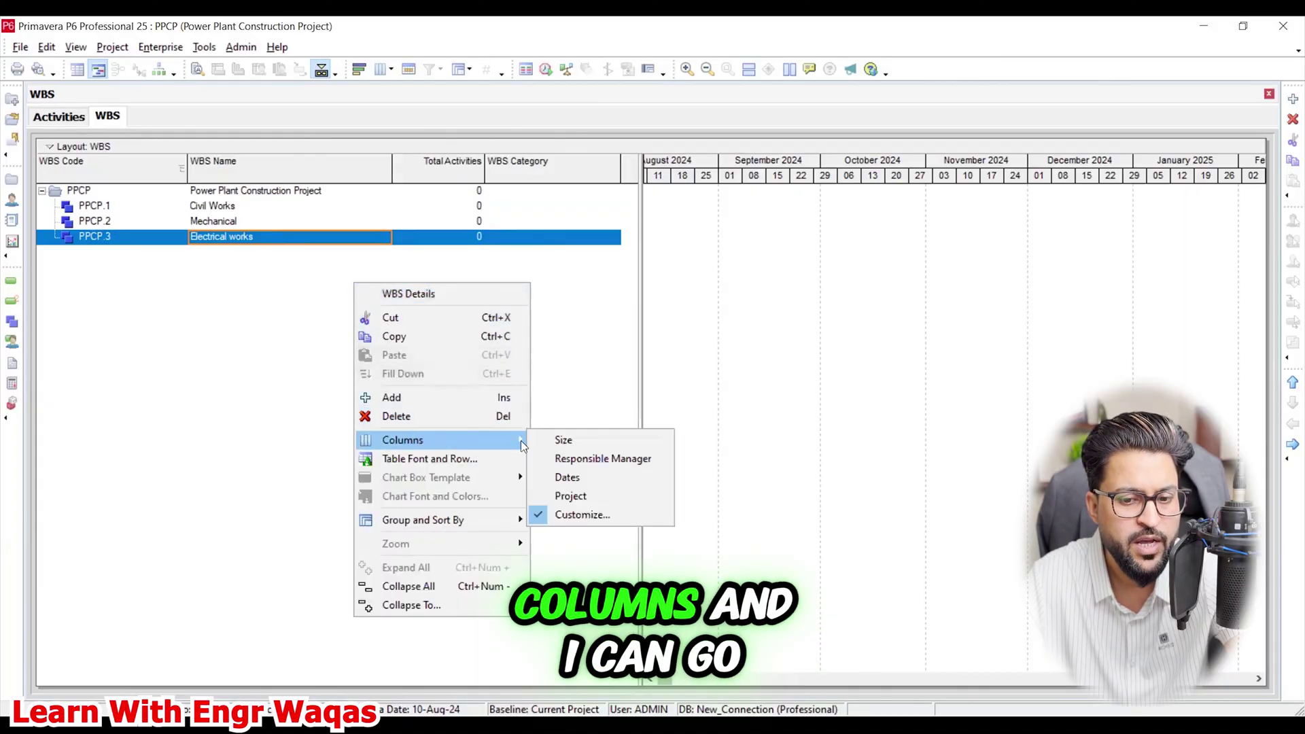
left_click(582, 516)
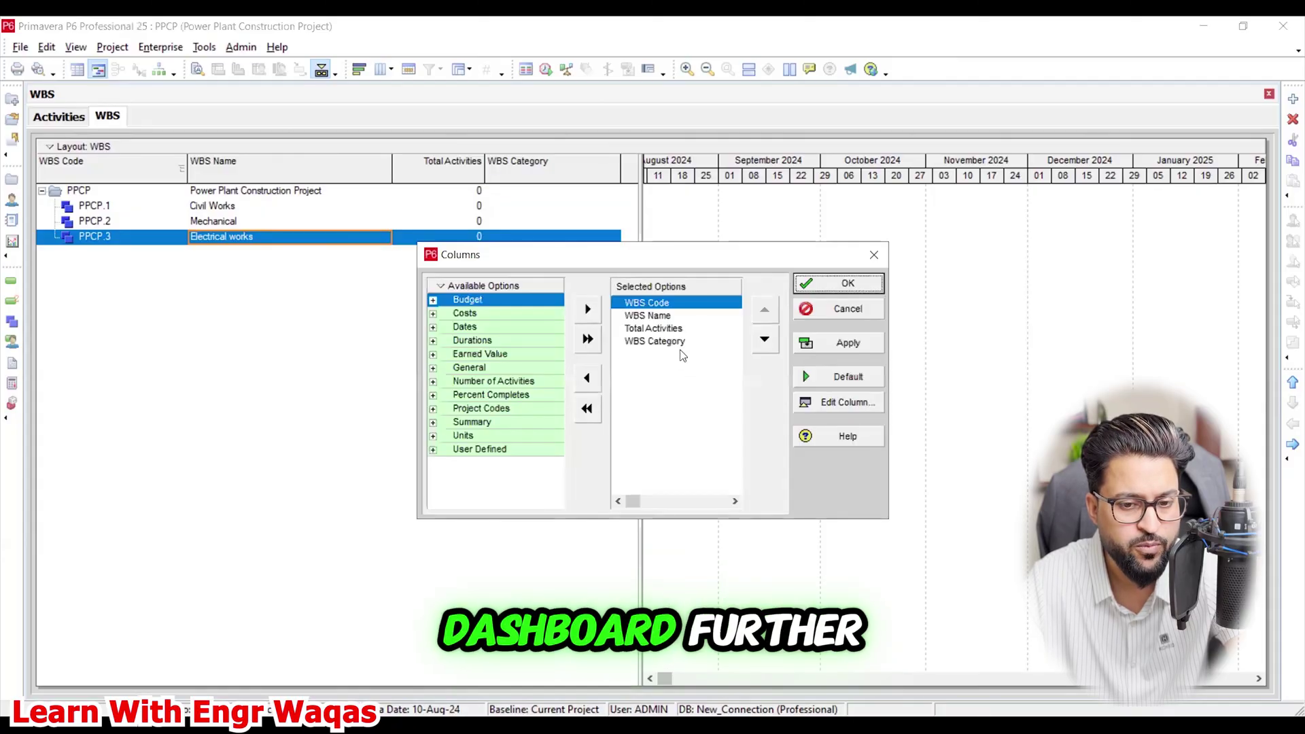
left_click(434, 314)
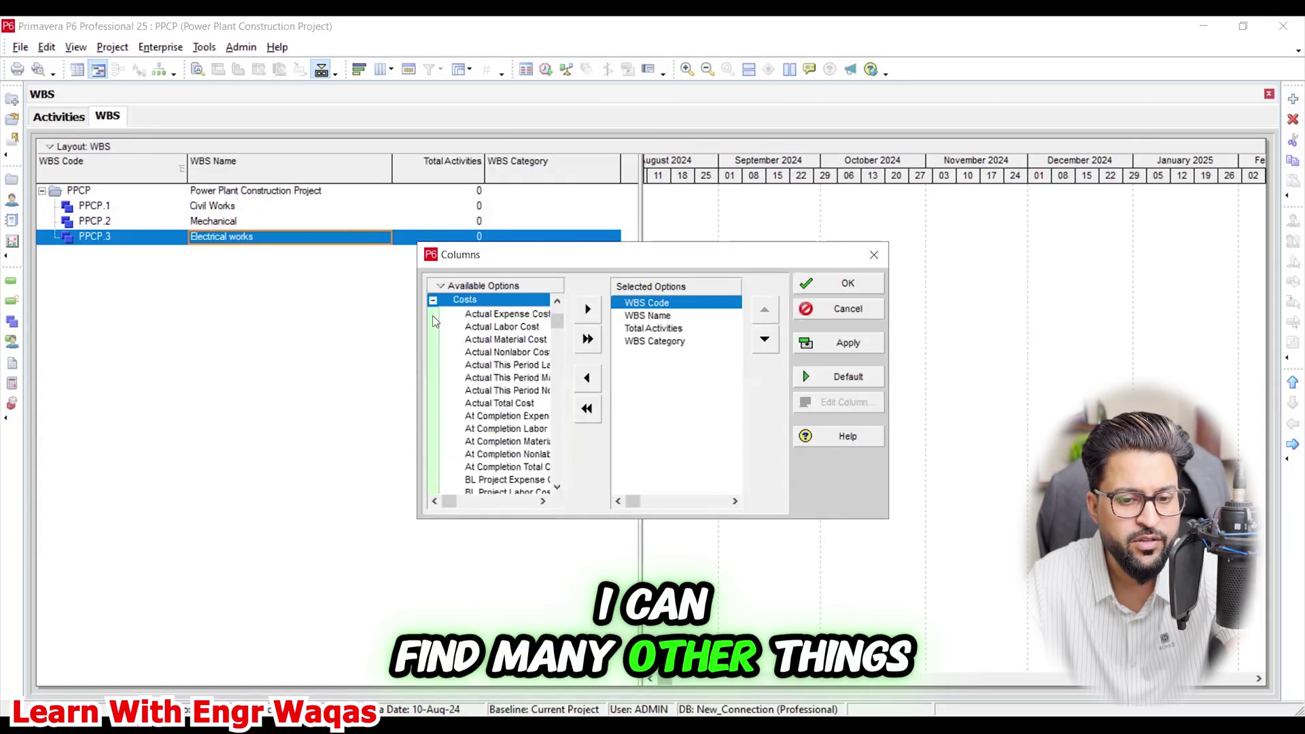
scroll(514, 460, "down", 6)
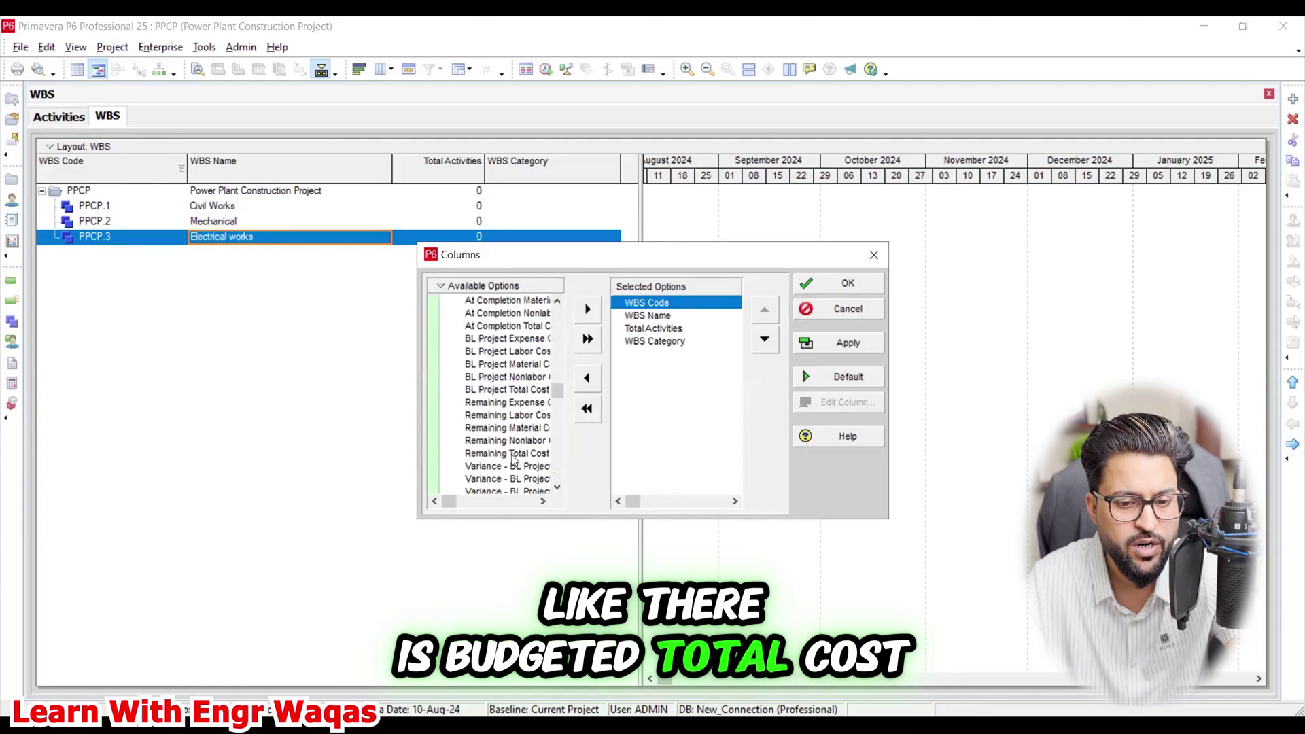
scroll(507, 435, "up", 2)
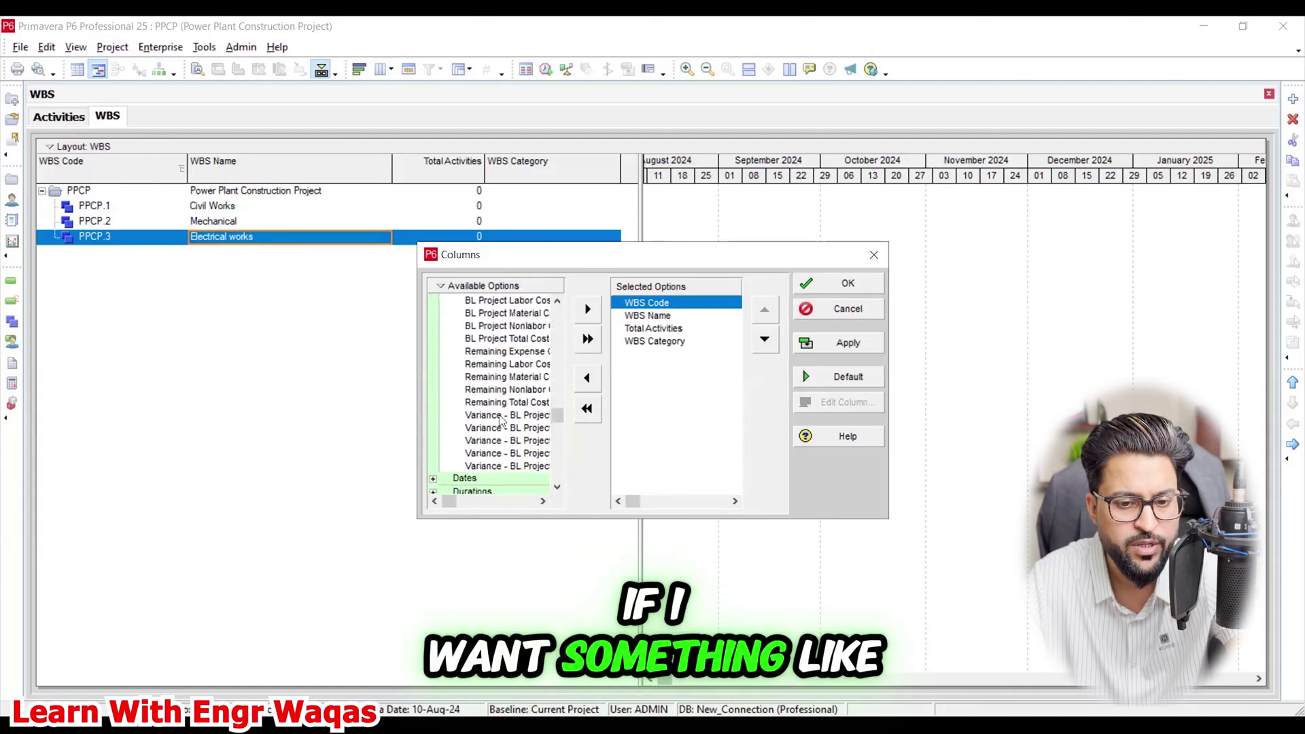
scroll(501, 419, "up", 4)
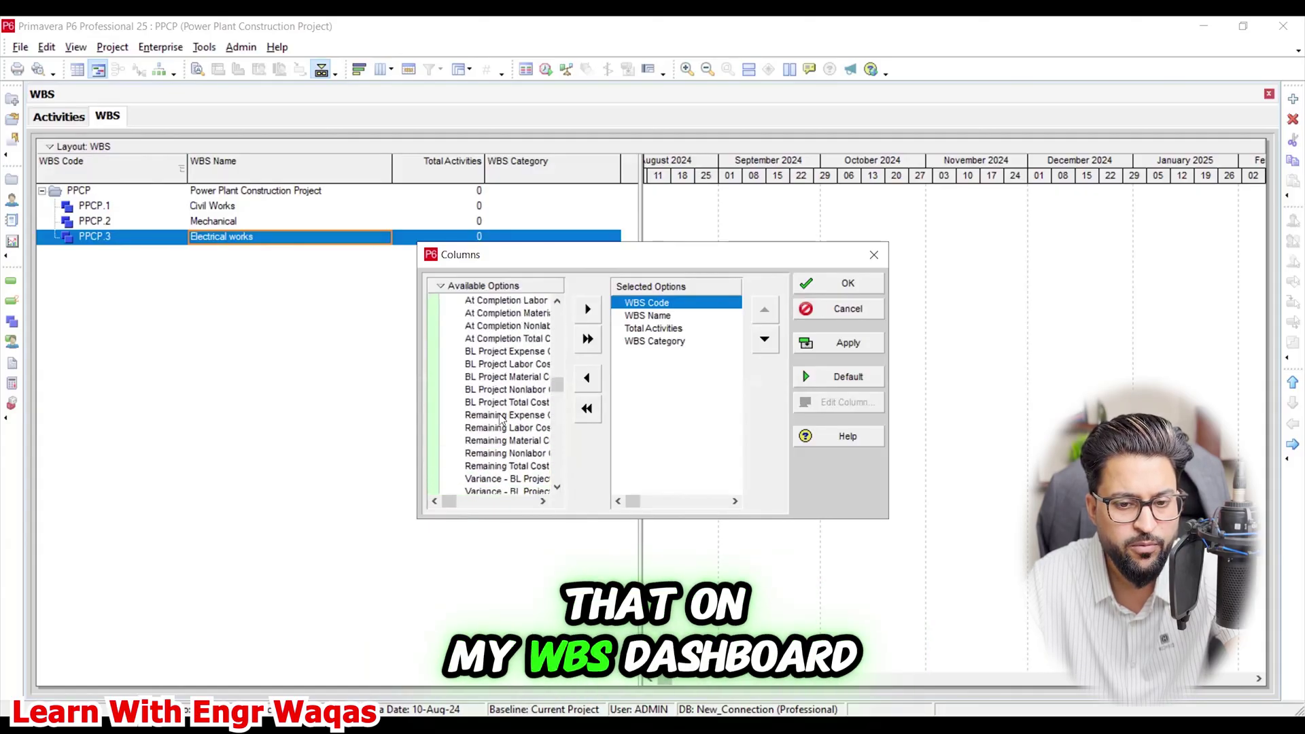
scroll(517, 428, "down", 1)
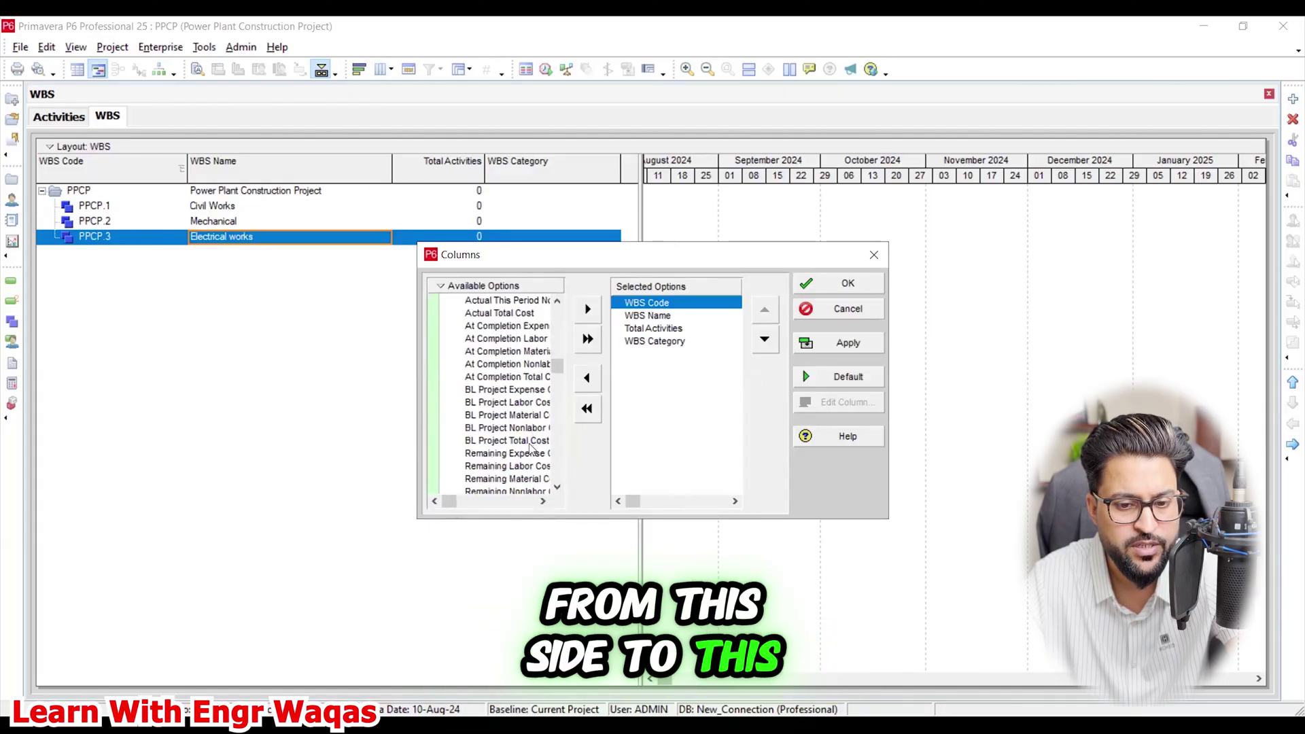
left_click(535, 440)
left_click(588, 311)
left_click(765, 338)
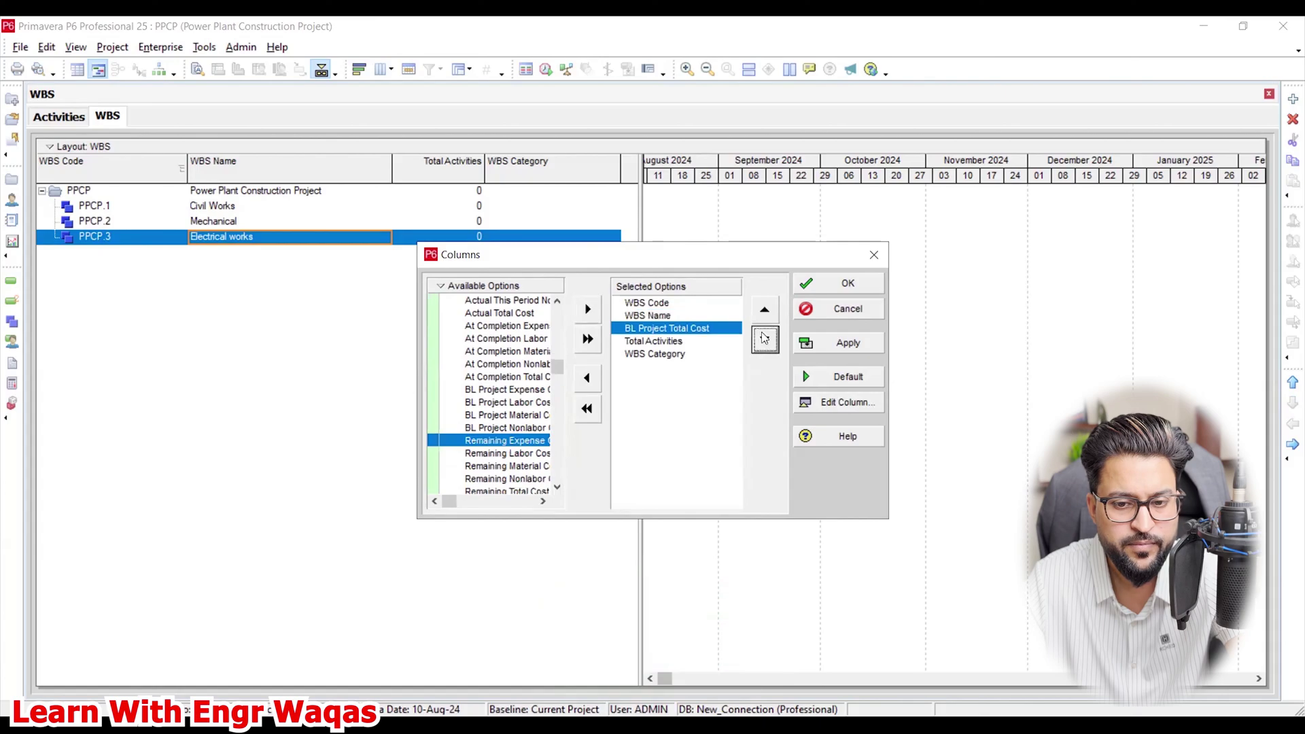
left_click(764, 339)
left_click(765, 339)
Remove WBS Category from the selected columns, apply the column layout and close the dialog
left_click(673, 342)
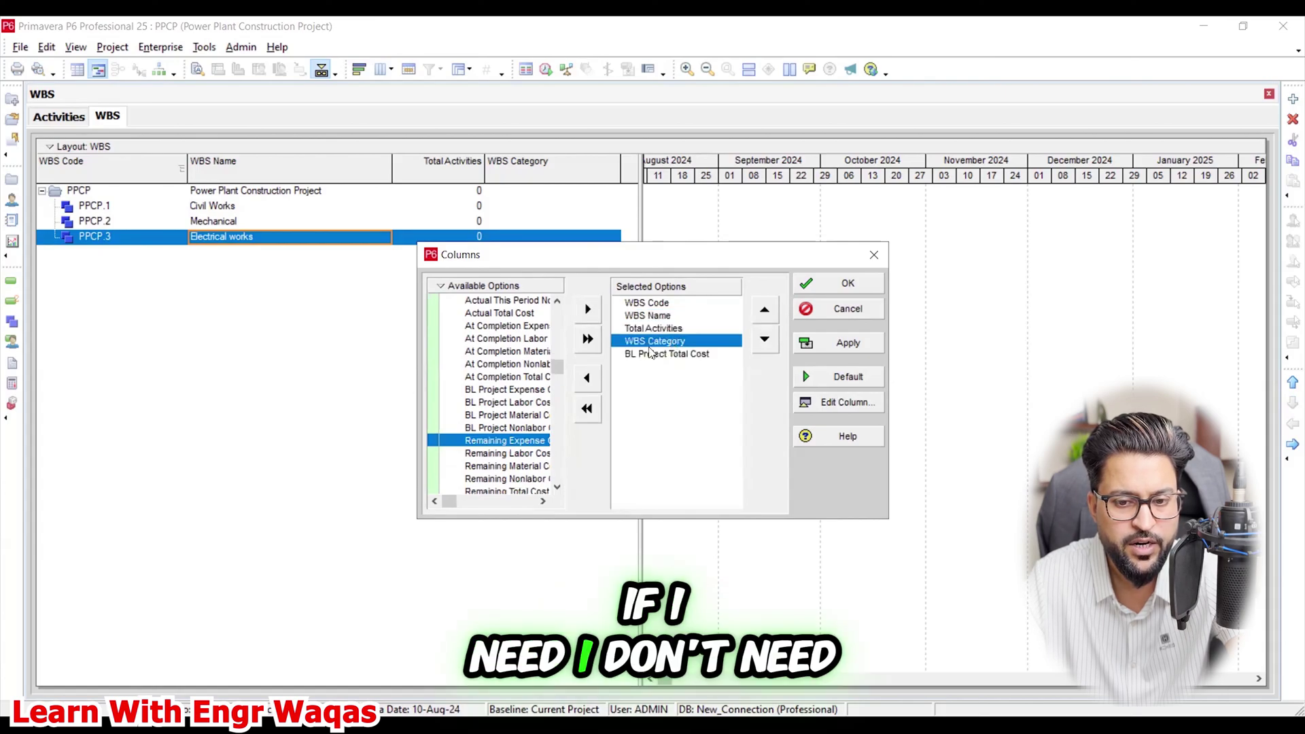
left_click(587, 381)
left_click(871, 344)
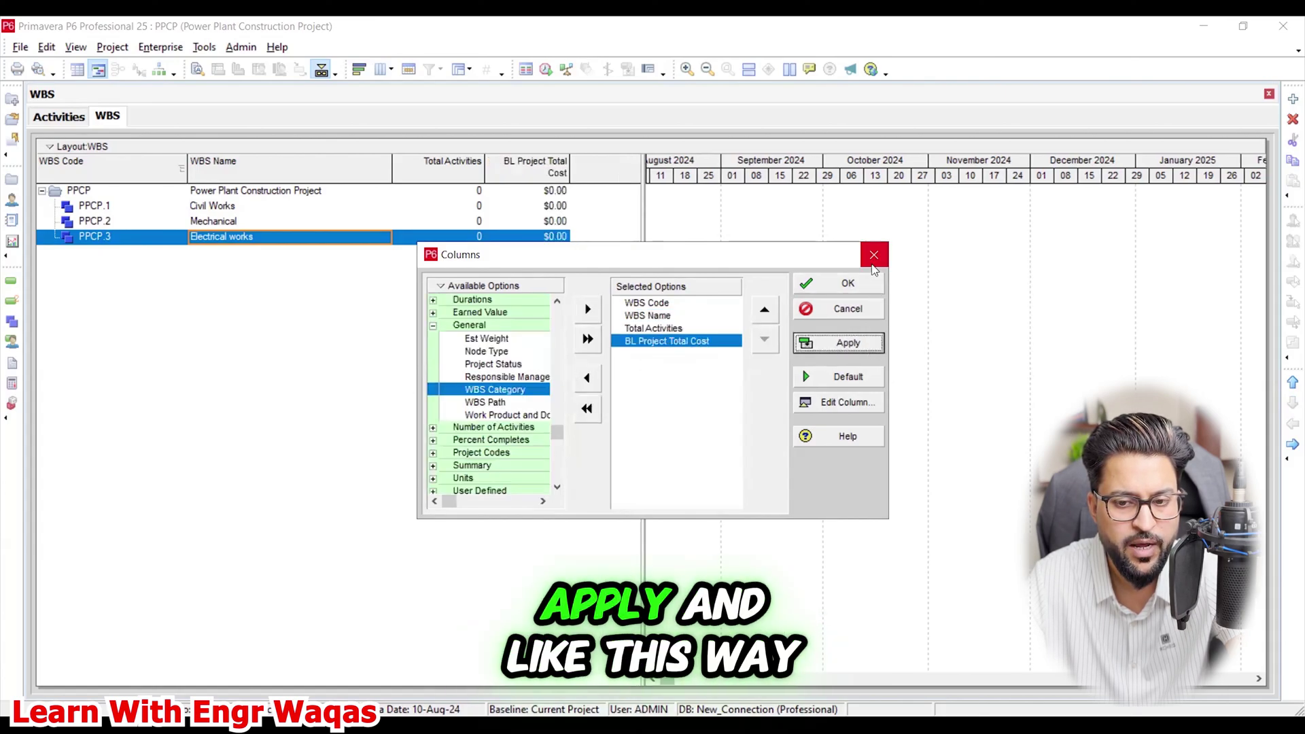
left_click(873, 255)
Widen the WBS table pane slightly by shifting its divider with the Gantt chart
left_click_drag(644, 272, 657, 266)
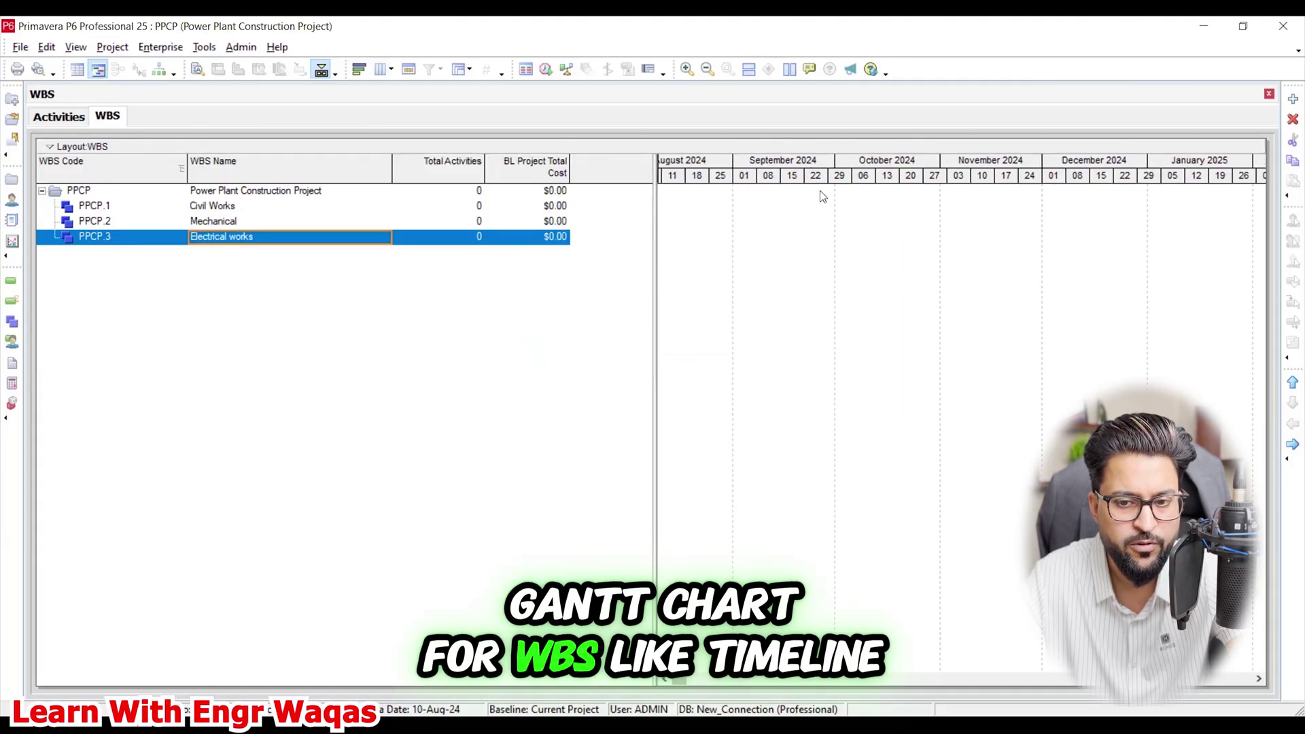
scroll(816, 166, "left", 5)
scroll(816, 167, "right", 3)
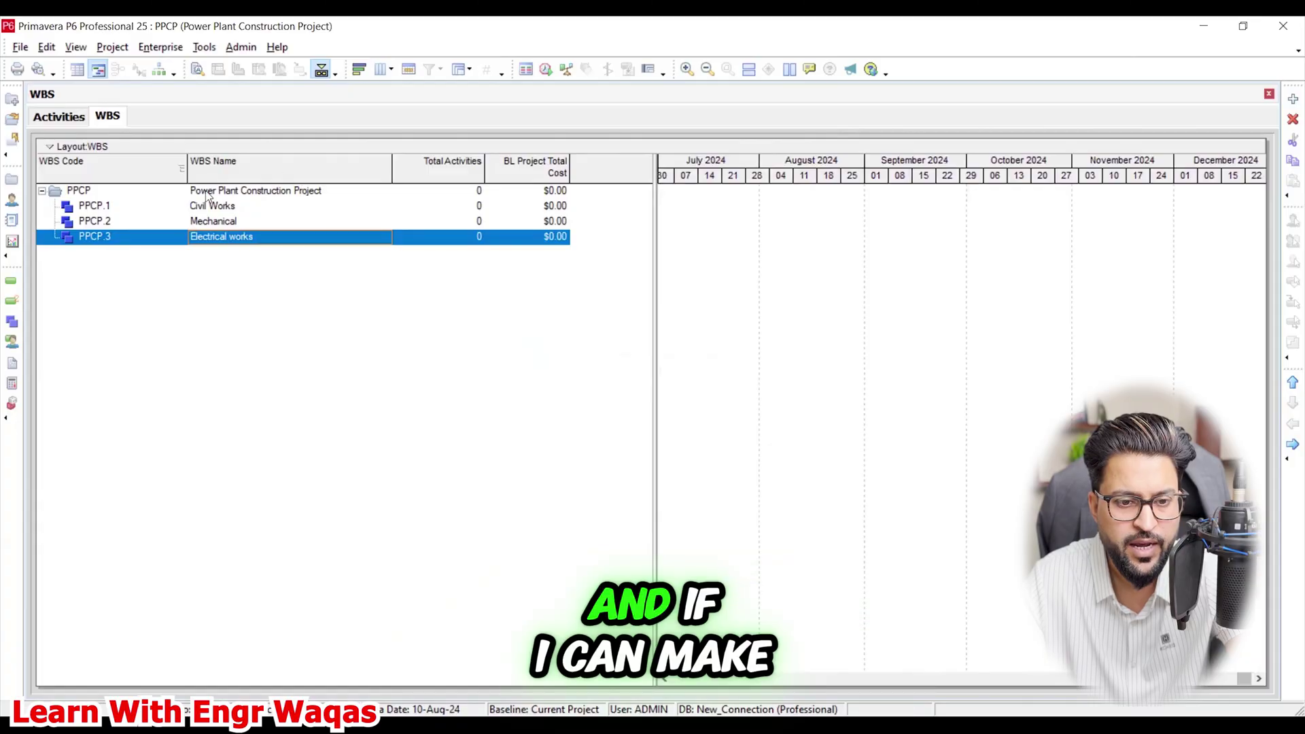
Reapply the Gantt chart's existing timescale settings and close the timescale dialog
right_click(712, 240)
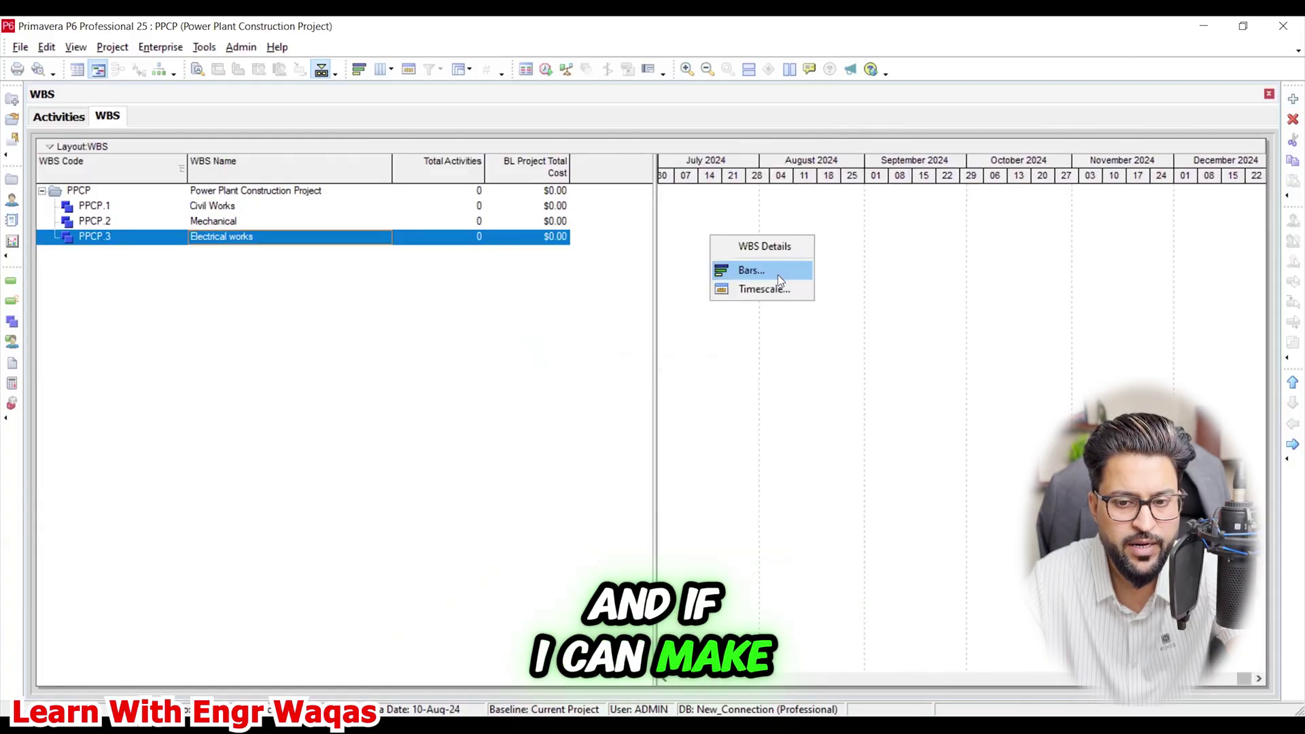
left_click(778, 286)
left_click(833, 298)
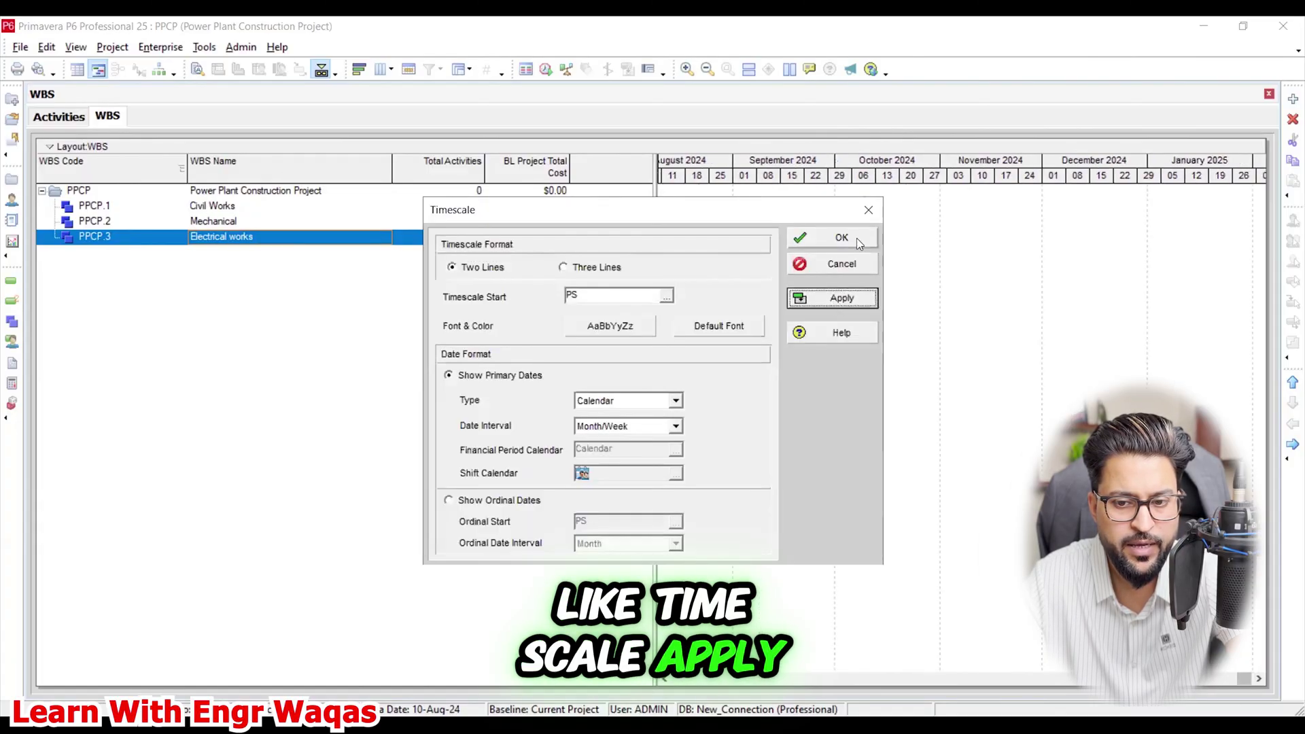
left_click(860, 213)
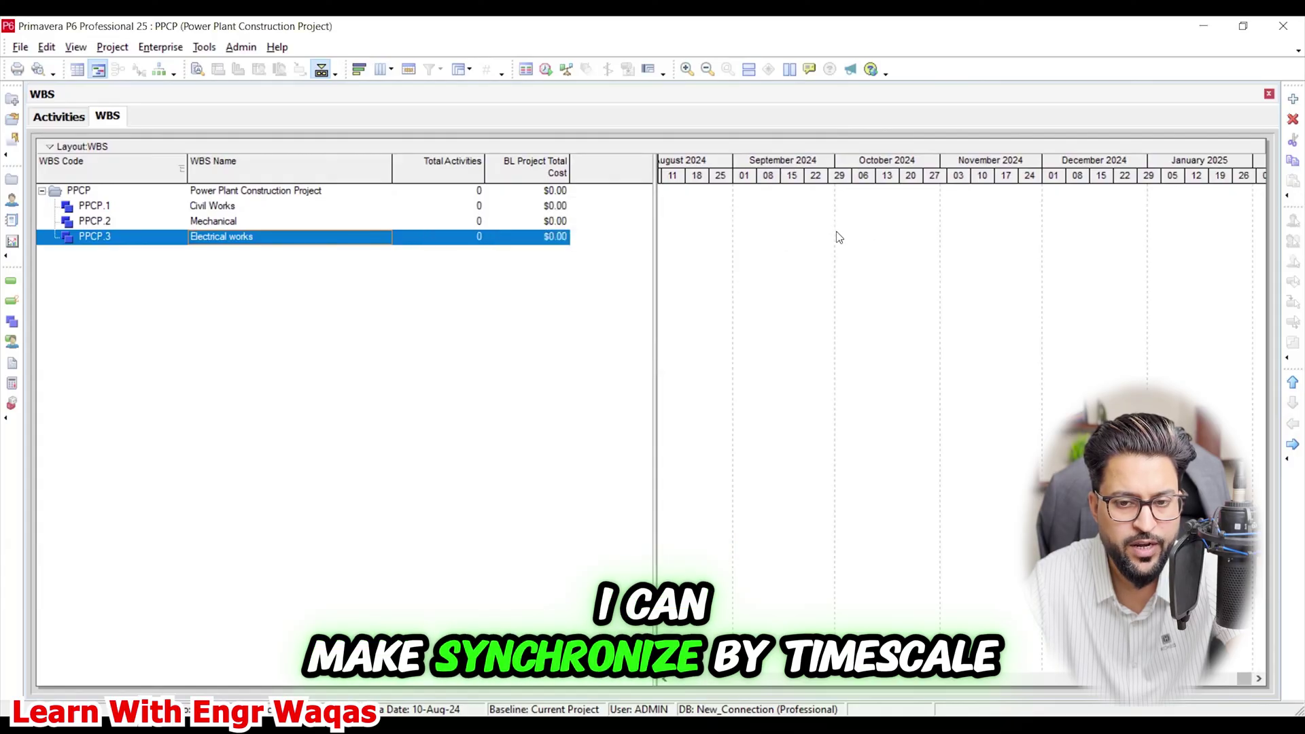
Review the Timescale Start setting in the Gantt chart's timescale options and close them without changes
right_click(868, 314)
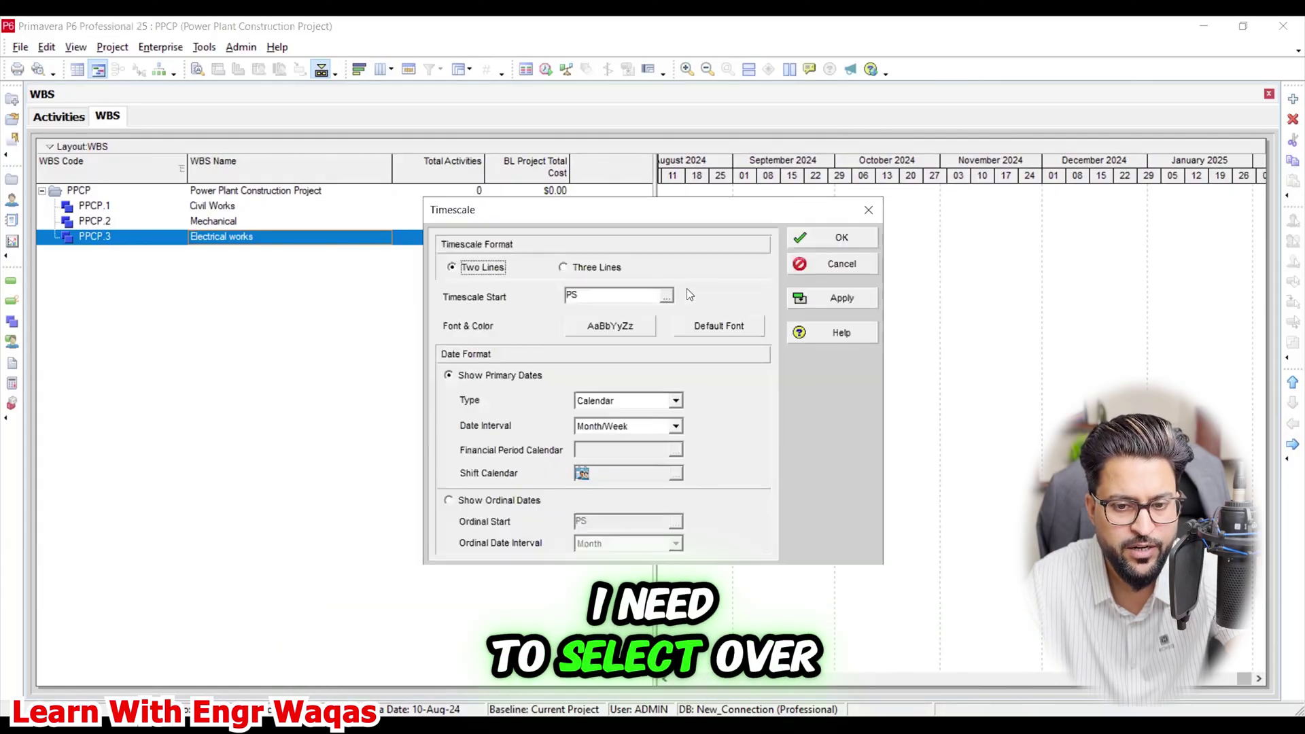
left_click(867, 318)
left_click(667, 297)
left_click(676, 314)
left_click(870, 210)
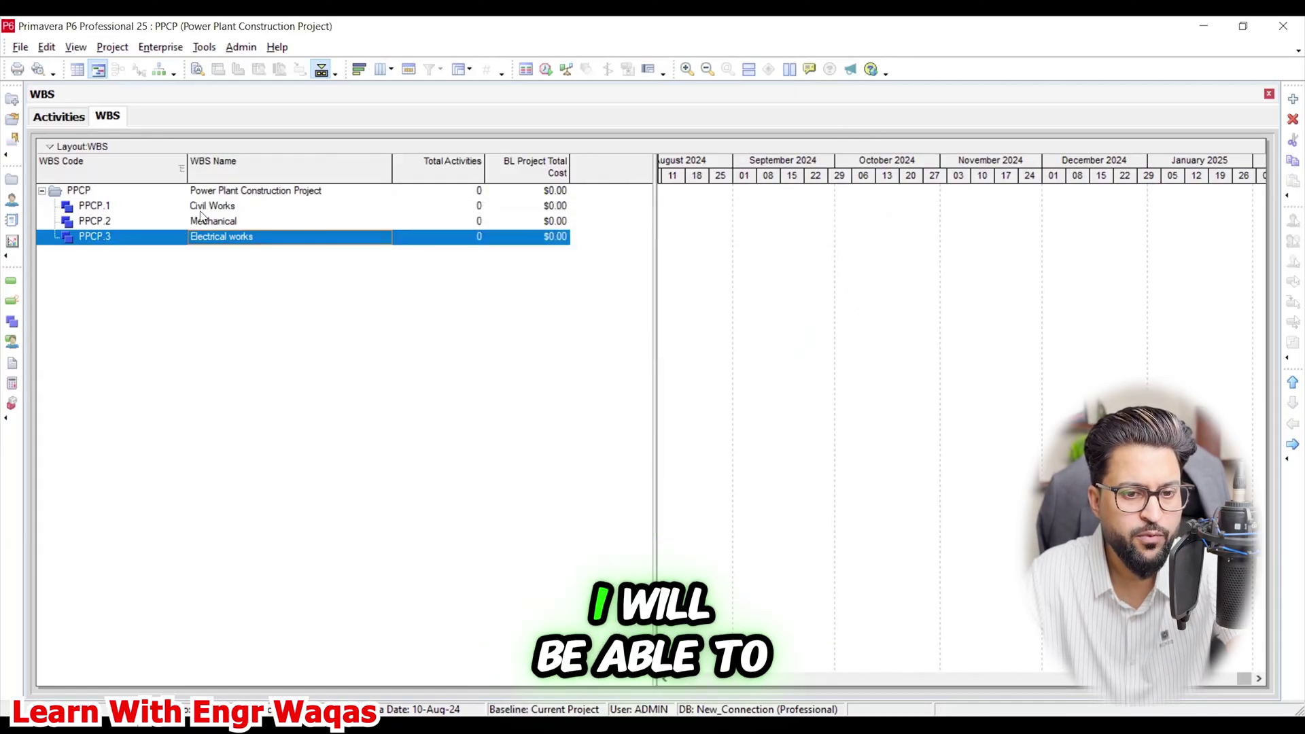
Add a second-level WBS element named Sub Structure under Civil Works
left_click(200, 210)
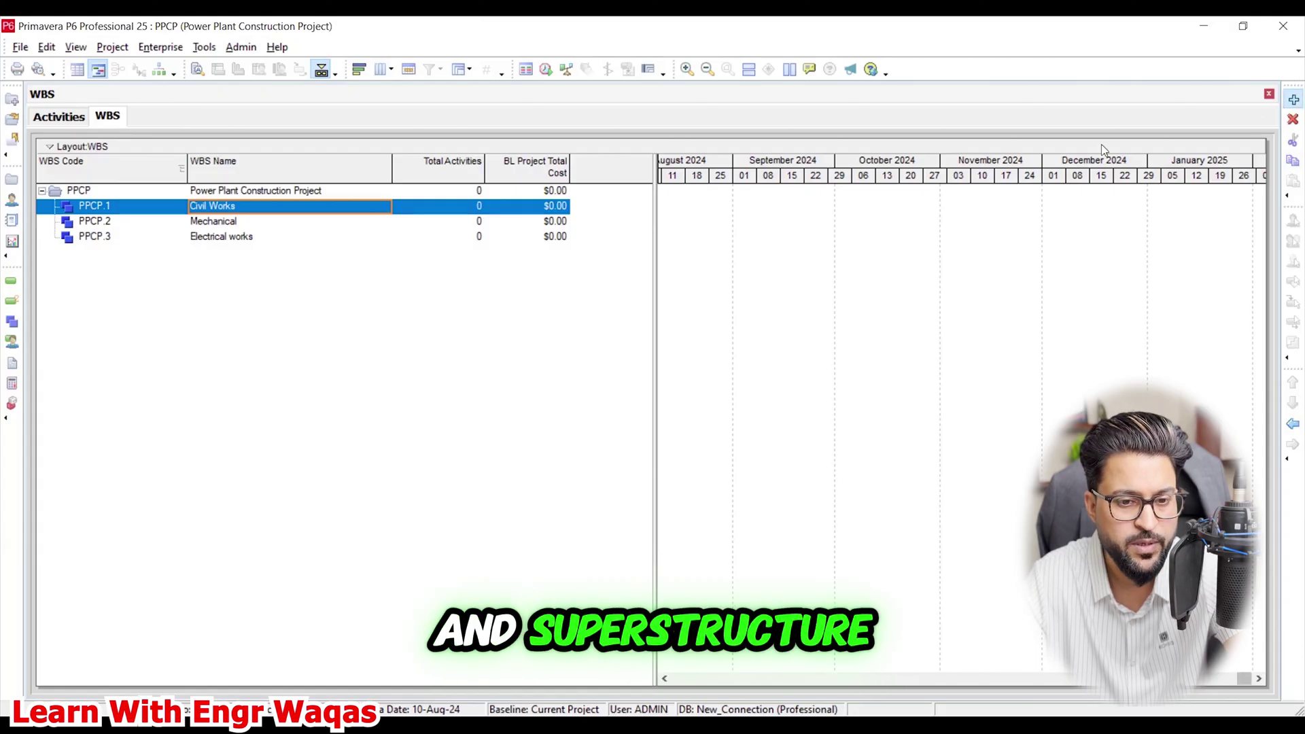
left_click(1293, 99)
left_click(280, 222)
type("S")
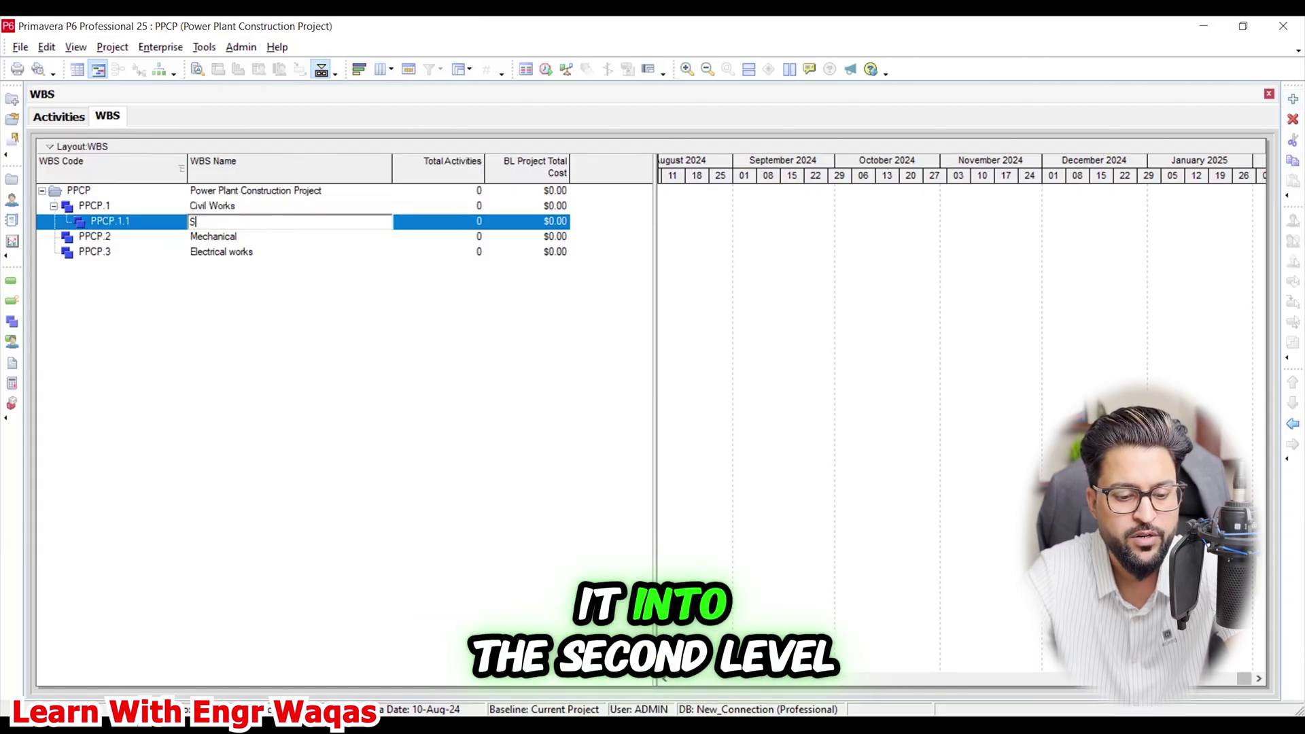
type("ub Structure")
key("Return")
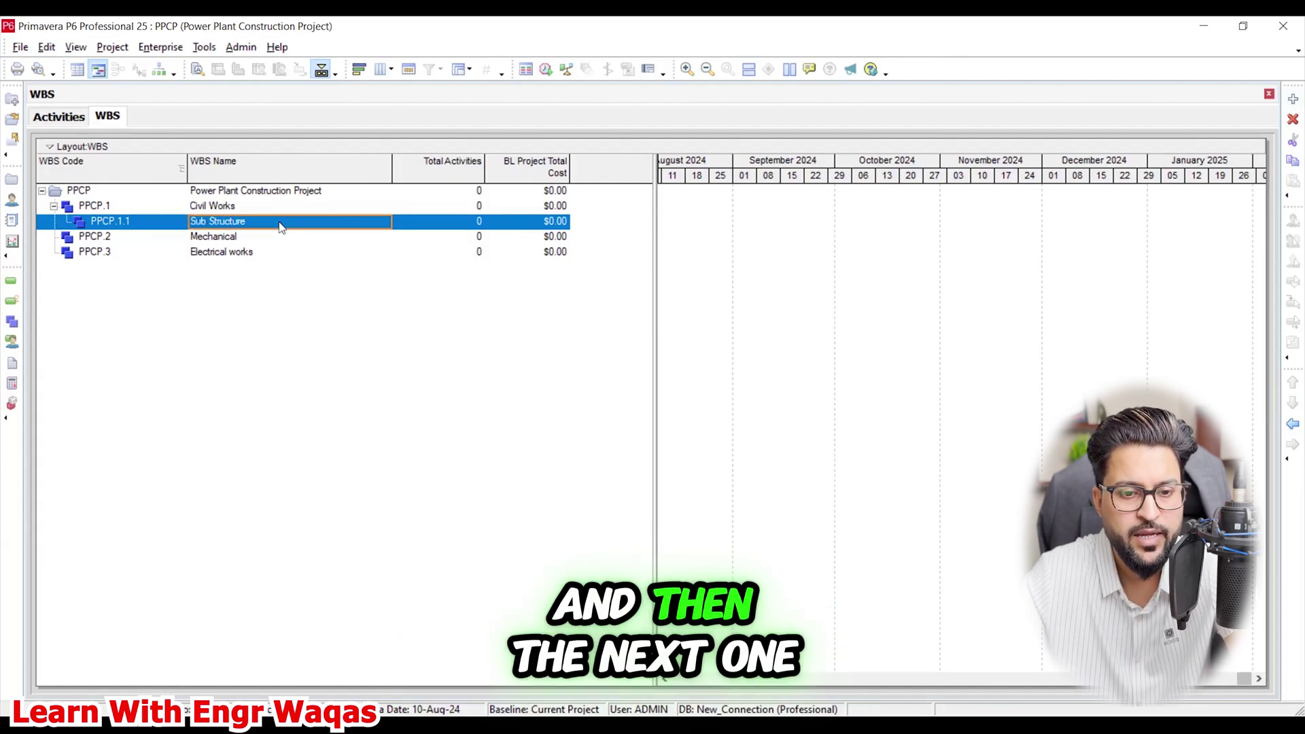
Add another WBS element under Civil Works and name it Superstructure
left_click(265, 207)
right_click(266, 210)
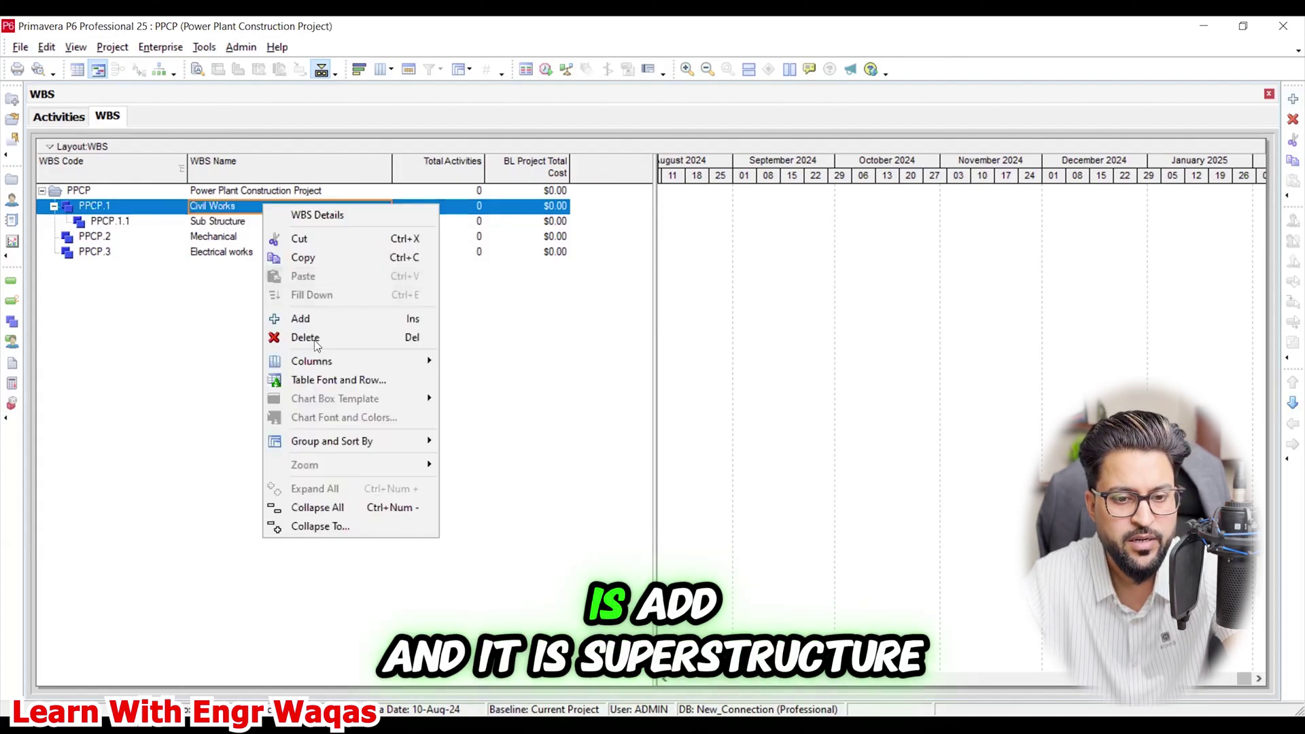
left_click(310, 321)
left_click(249, 237)
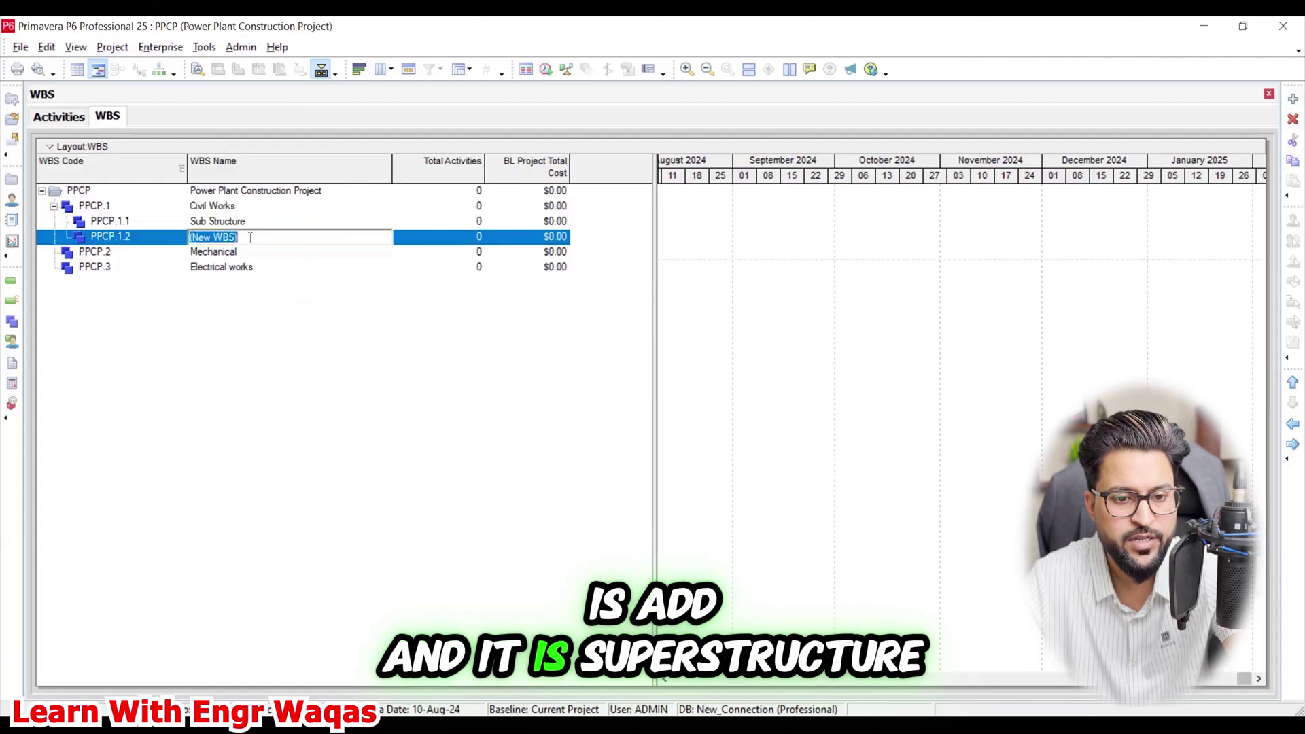
type("Supers")
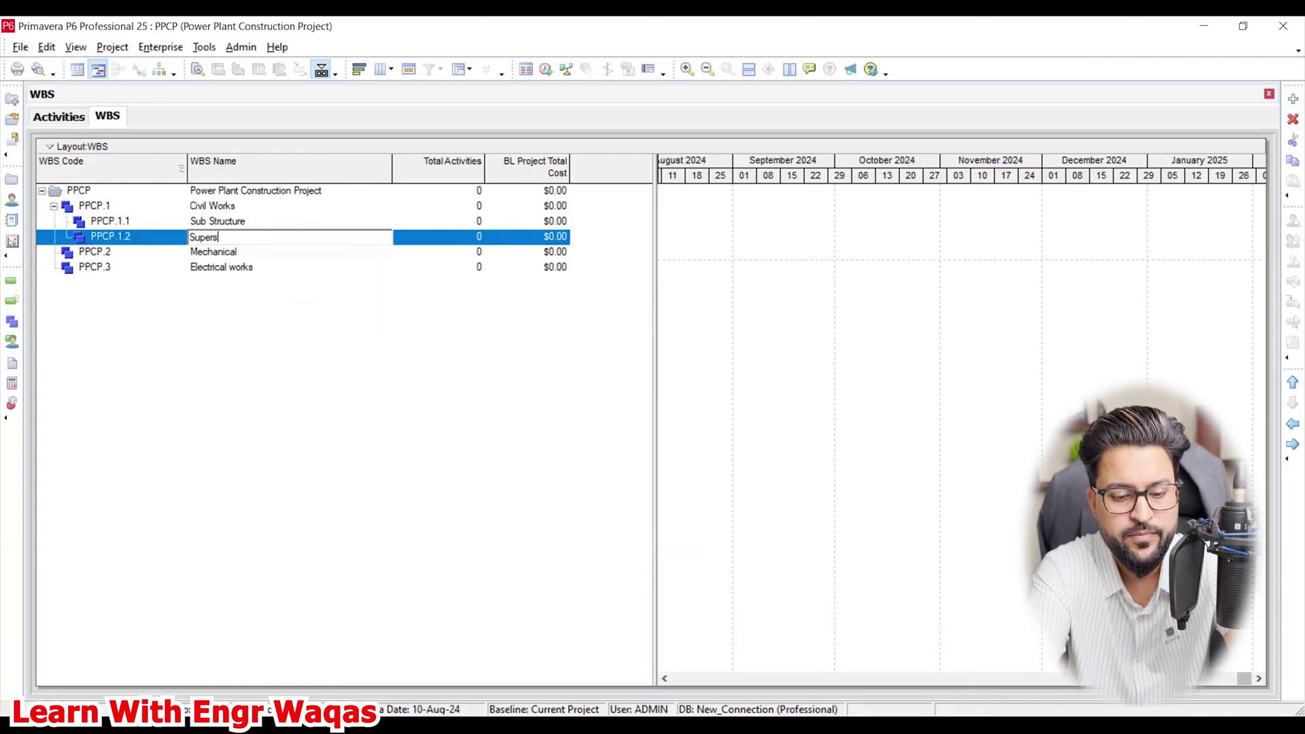
type("tructure")
key("Return")
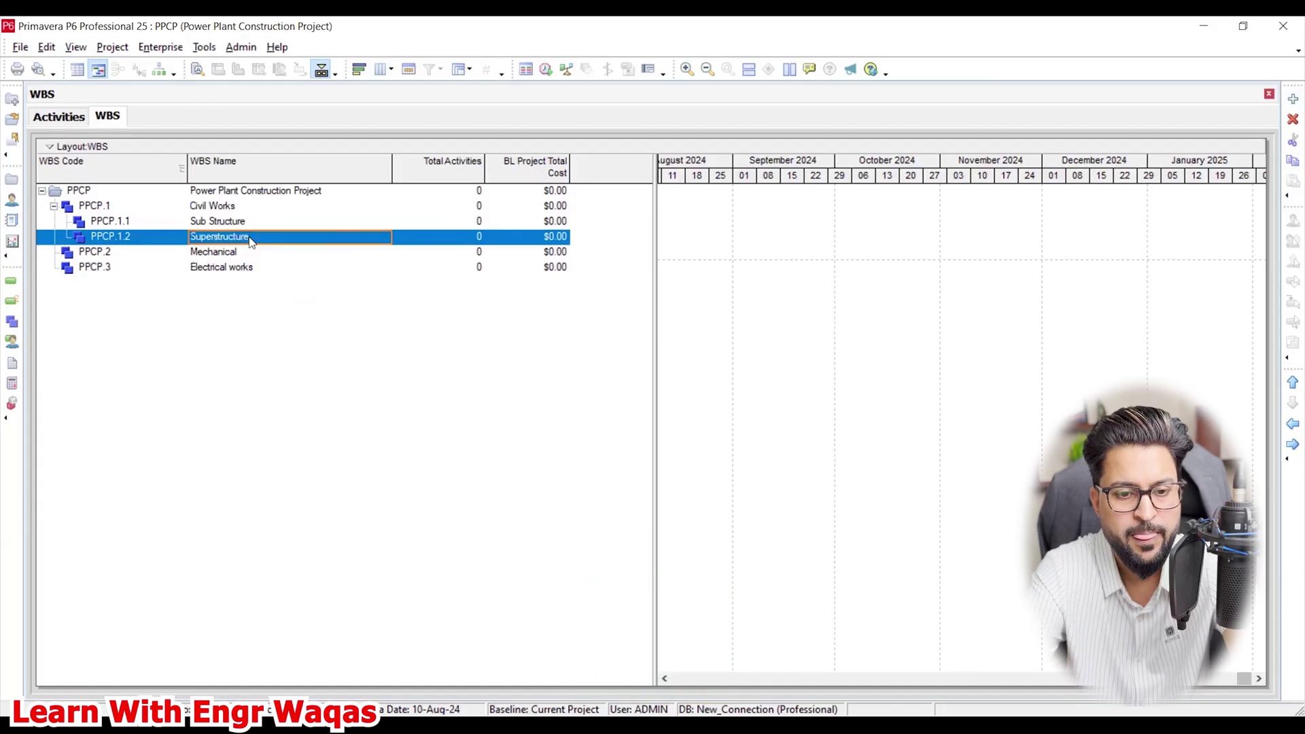
Add a WBS element named "Pipings workigs" under Mechanical
left_click(249, 253)
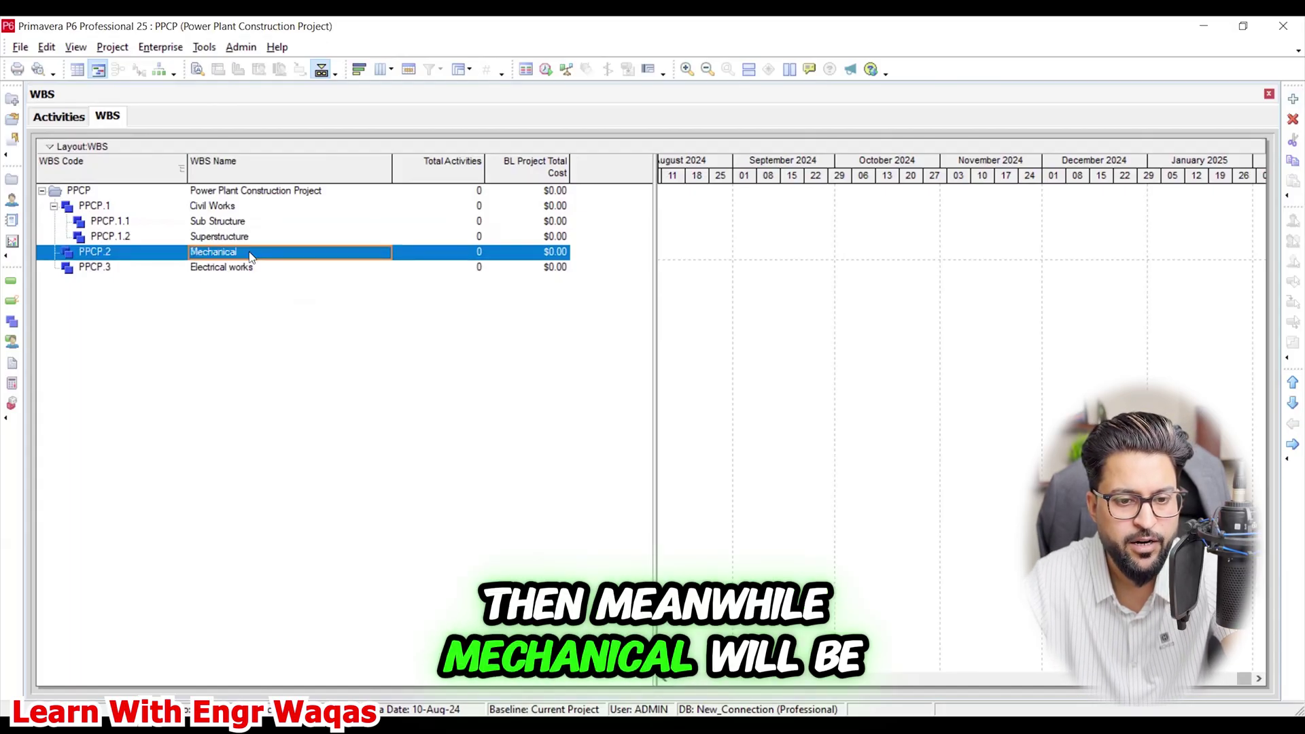
right_click(250, 252)
left_click(287, 366)
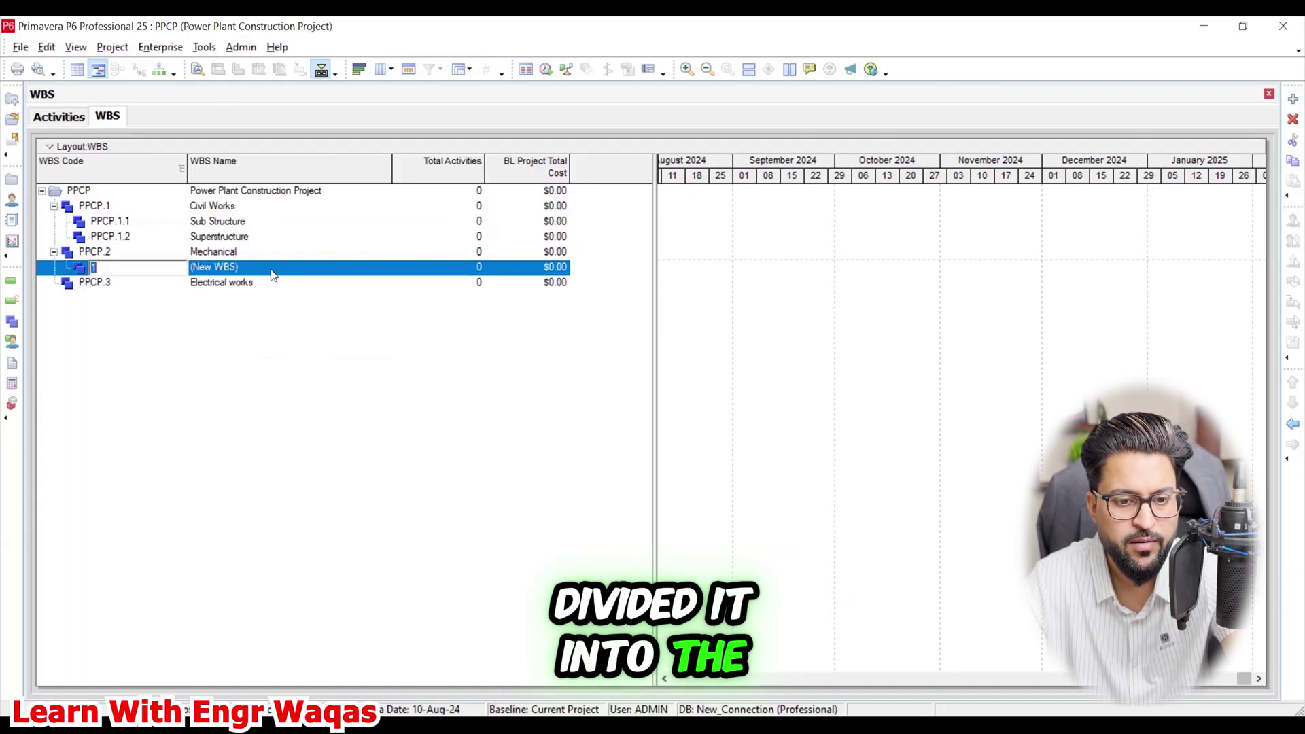
left_click(272, 270)
type("Pipings workigs")
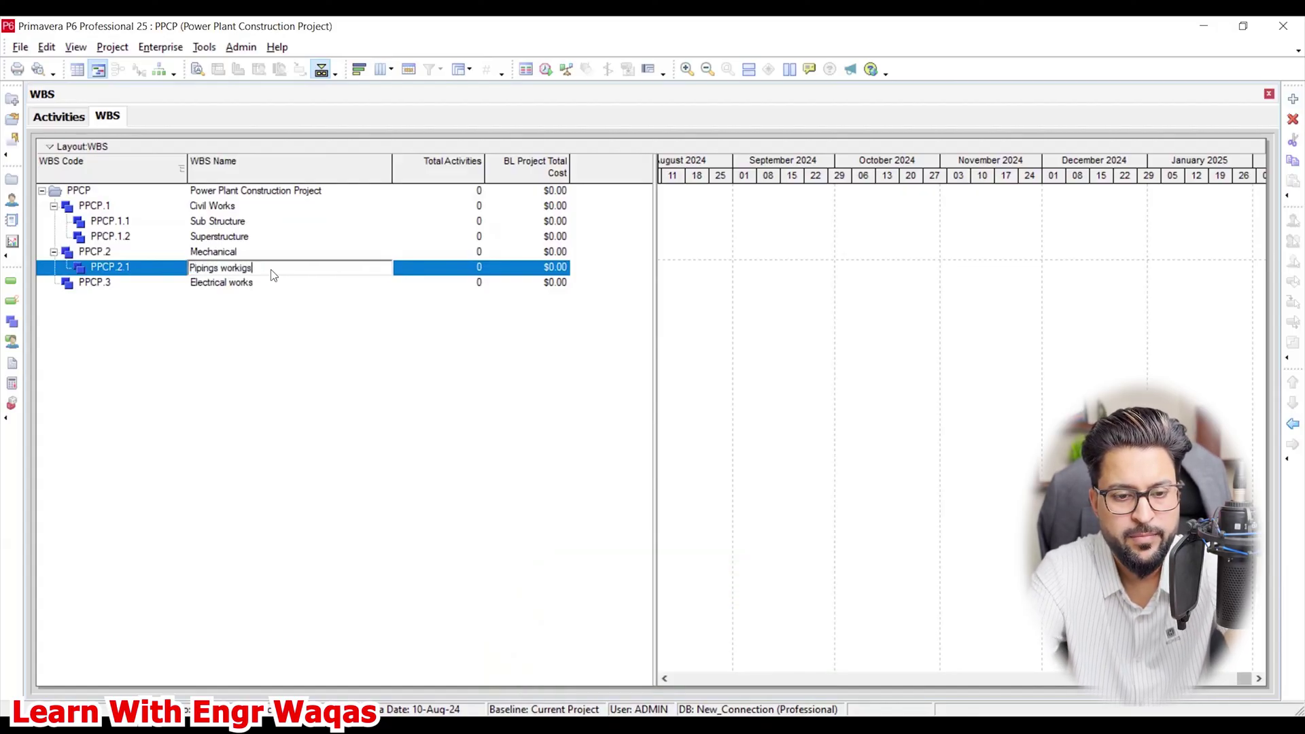
key("Return")
Add a second WBS element under Mechanical and name it Tanks Works
left_click(271, 255)
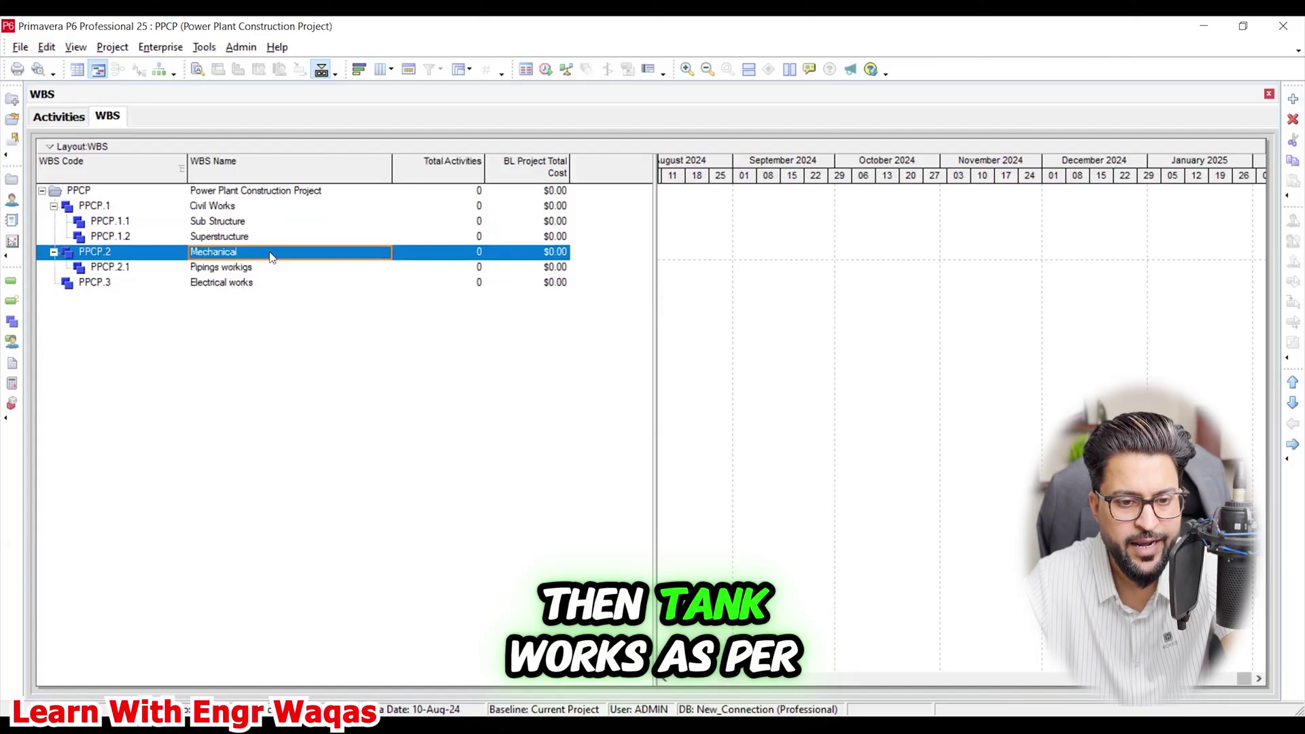
right_click(270, 256)
left_click(289, 365)
left_click(250, 282)
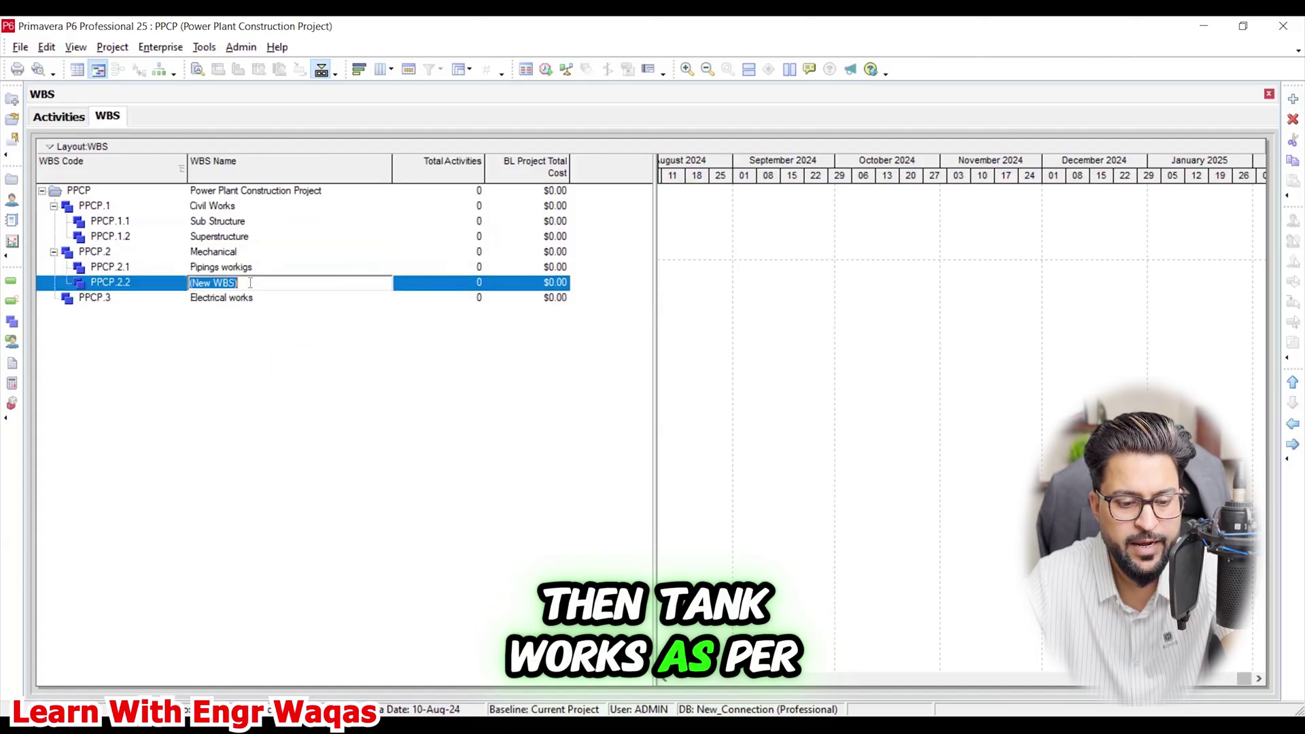
type("Tank")
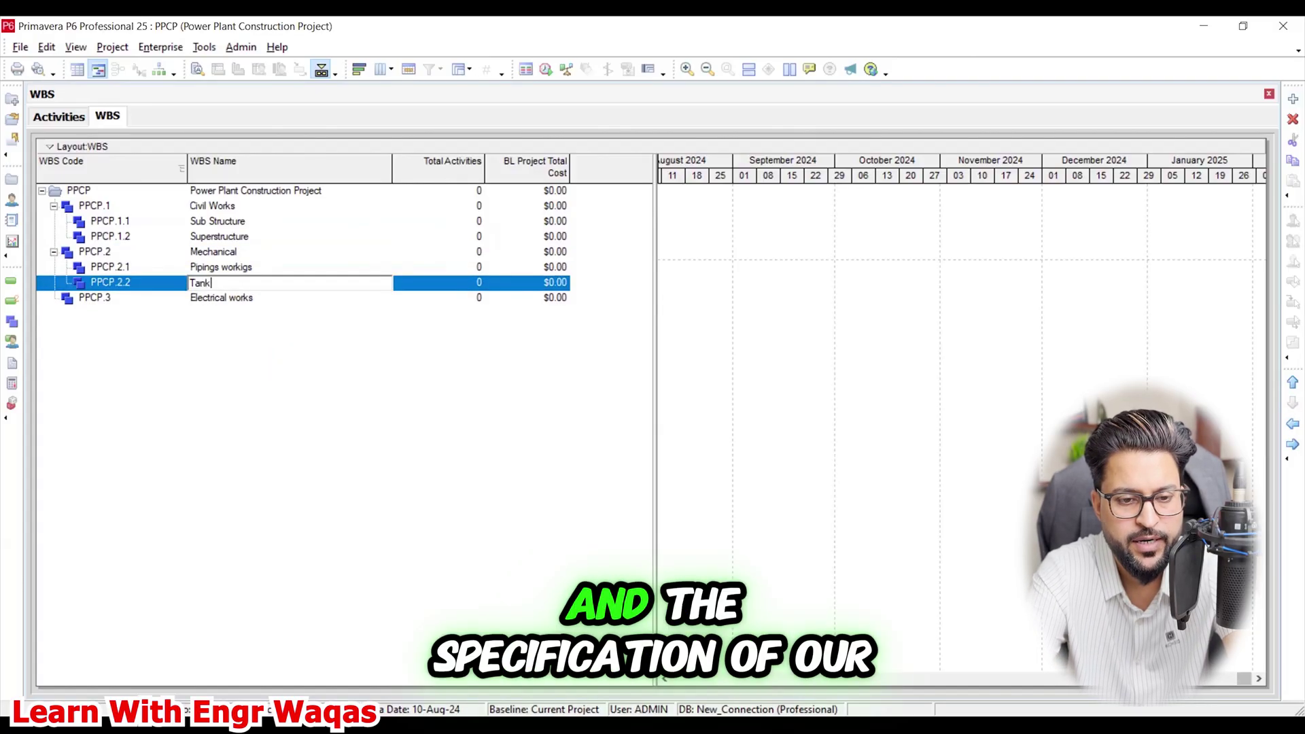
type("s Works")
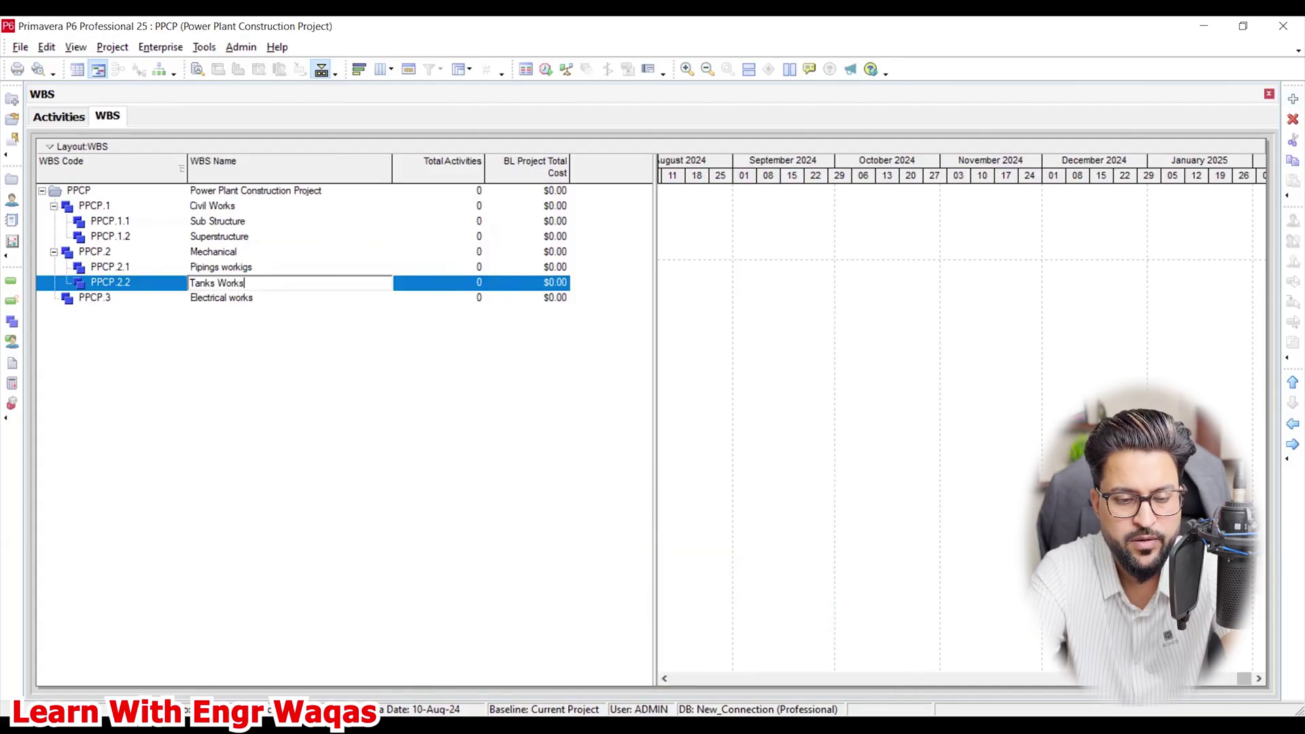
key("Return")
Add a WBS element named Grid station under Electrical works
left_click(252, 299)
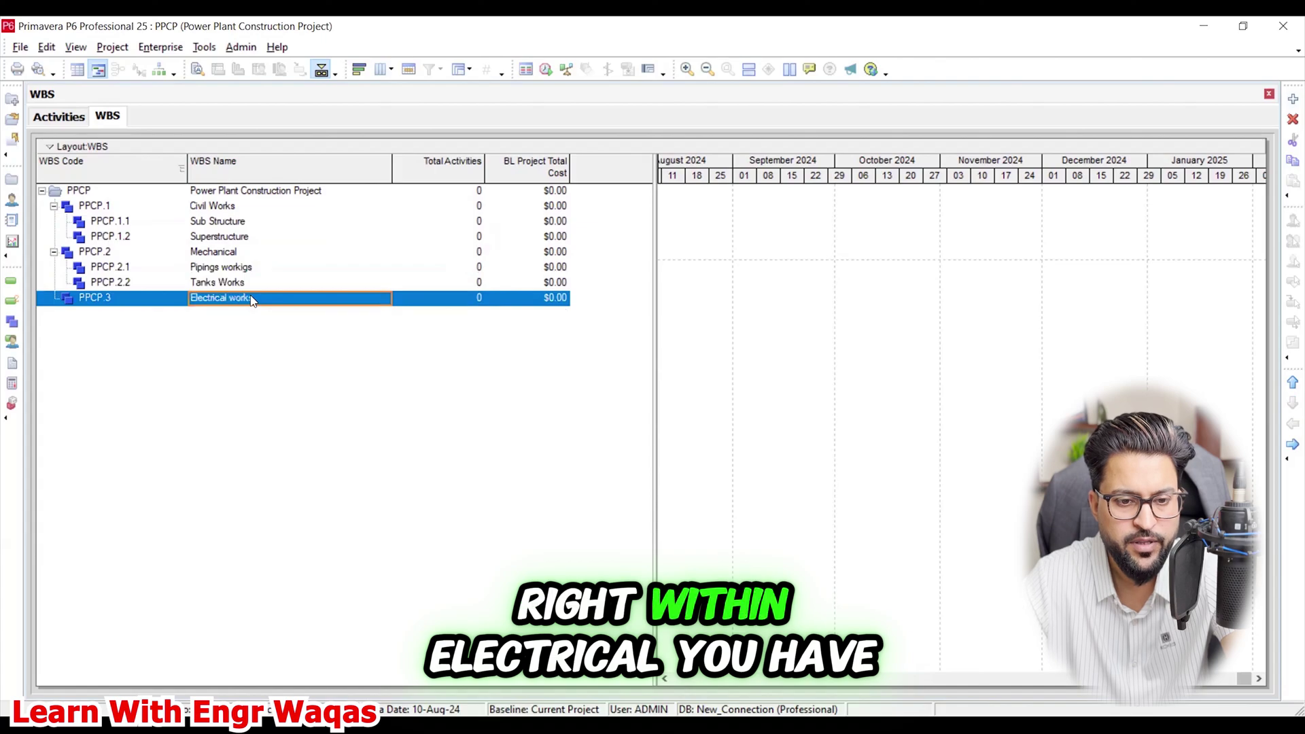
right_click(252, 300)
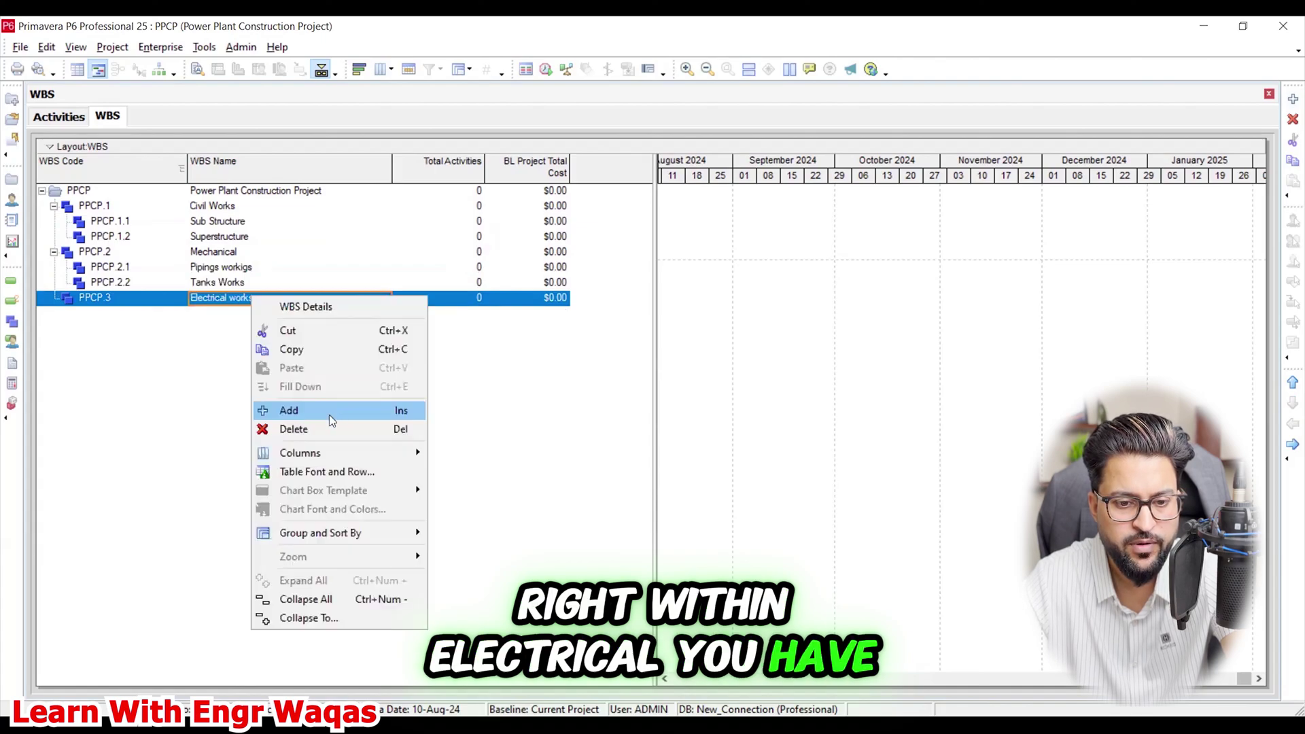
left_click(329, 411)
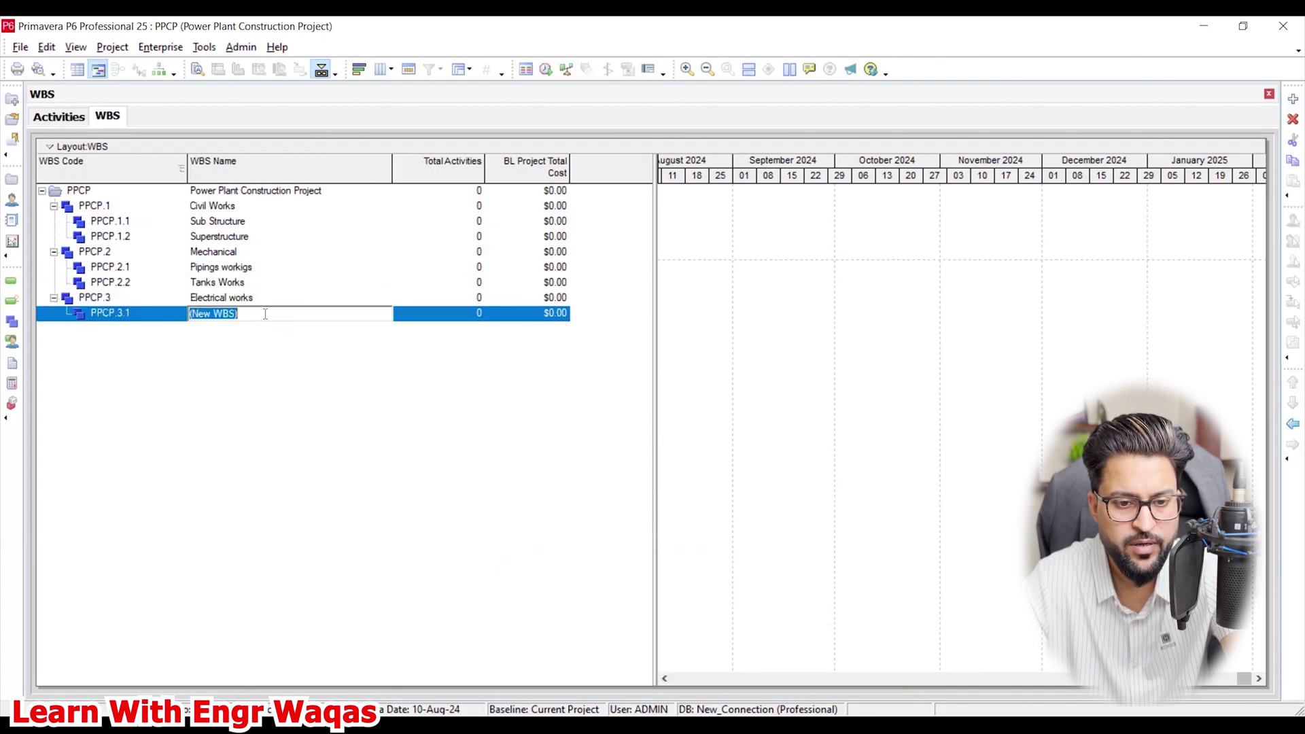
type("Grid station")
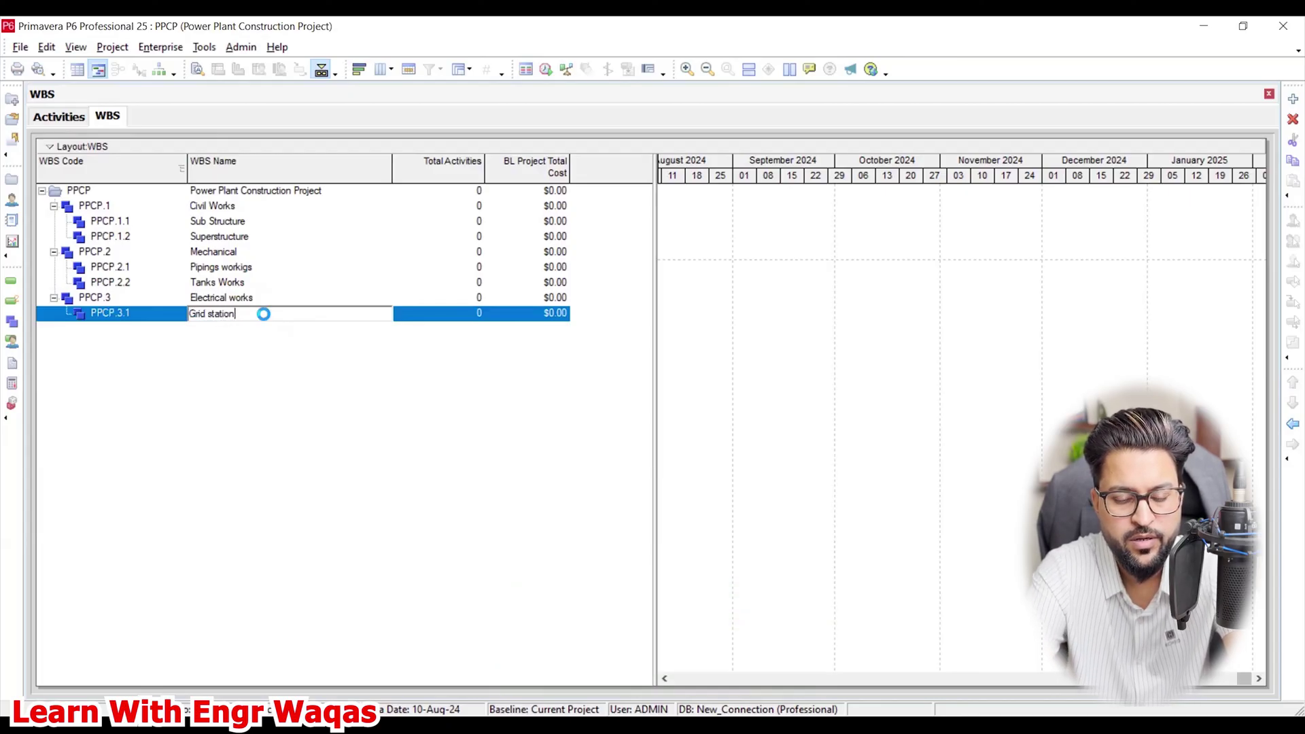
key("Return")
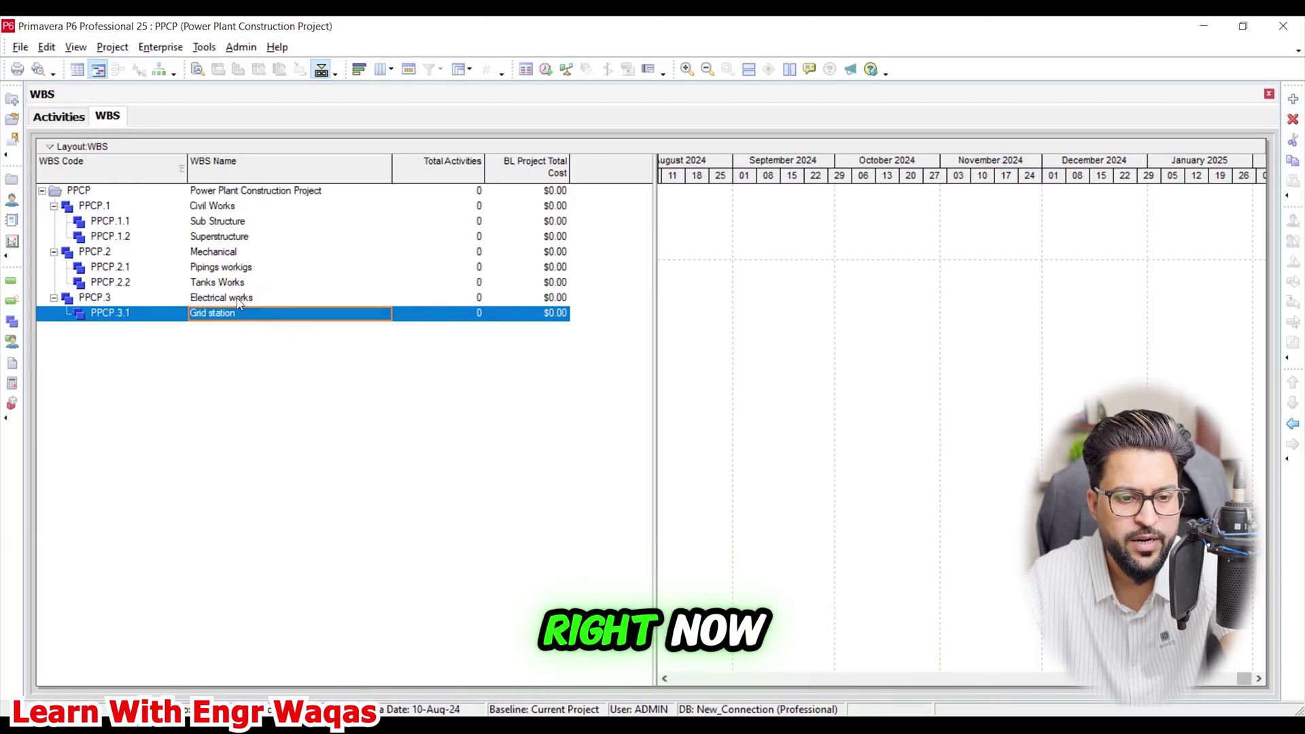
left_click(234, 191)
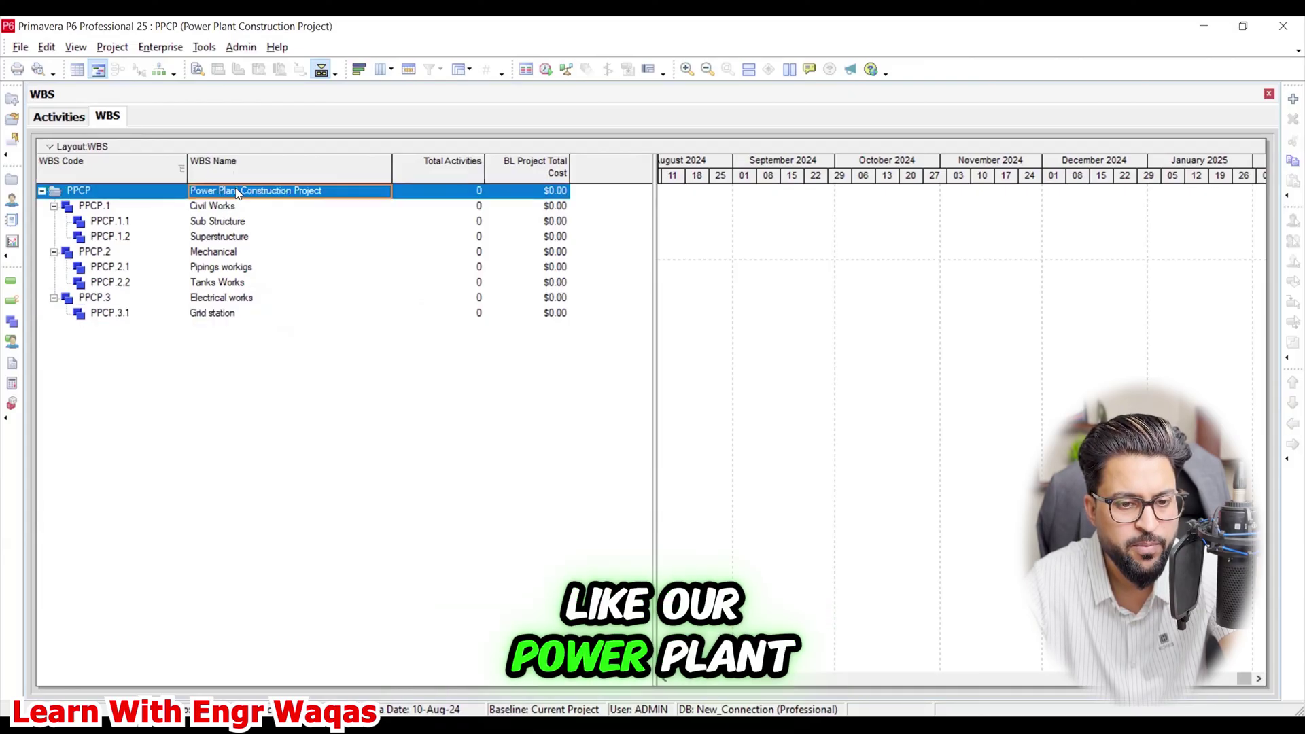
left_click(215, 207)
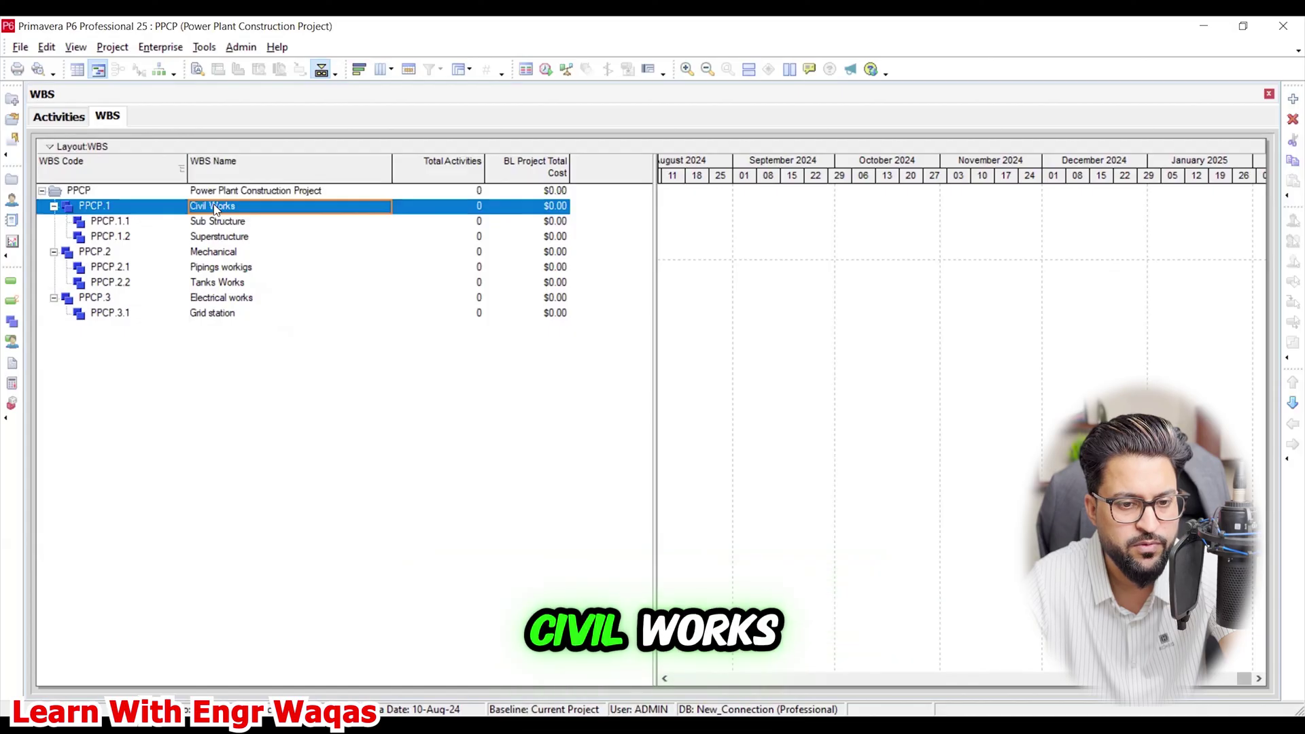
left_click(228, 225)
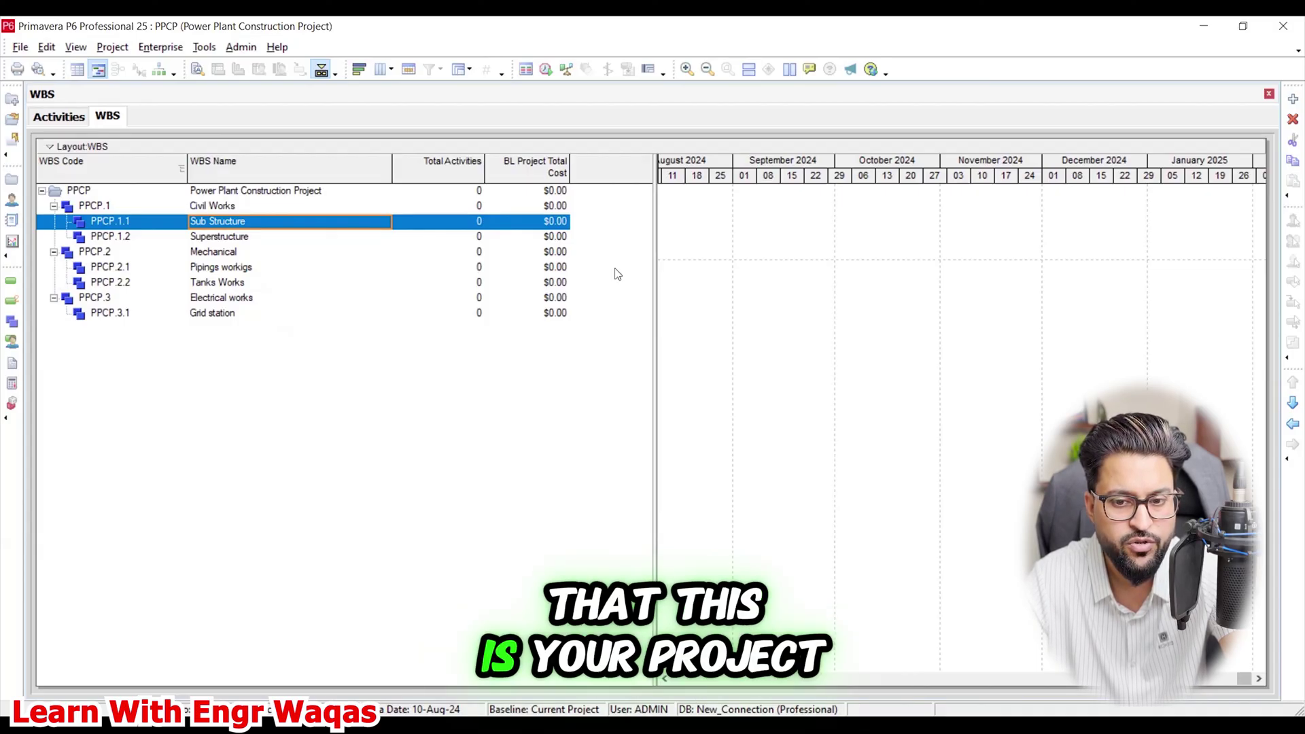
Write a screen annotation over the empty Gantt chart area with the lines "Project" and, indented below, "WBS /CONTROL ACCOUNT"
left_click(707, 275)
type("Project")
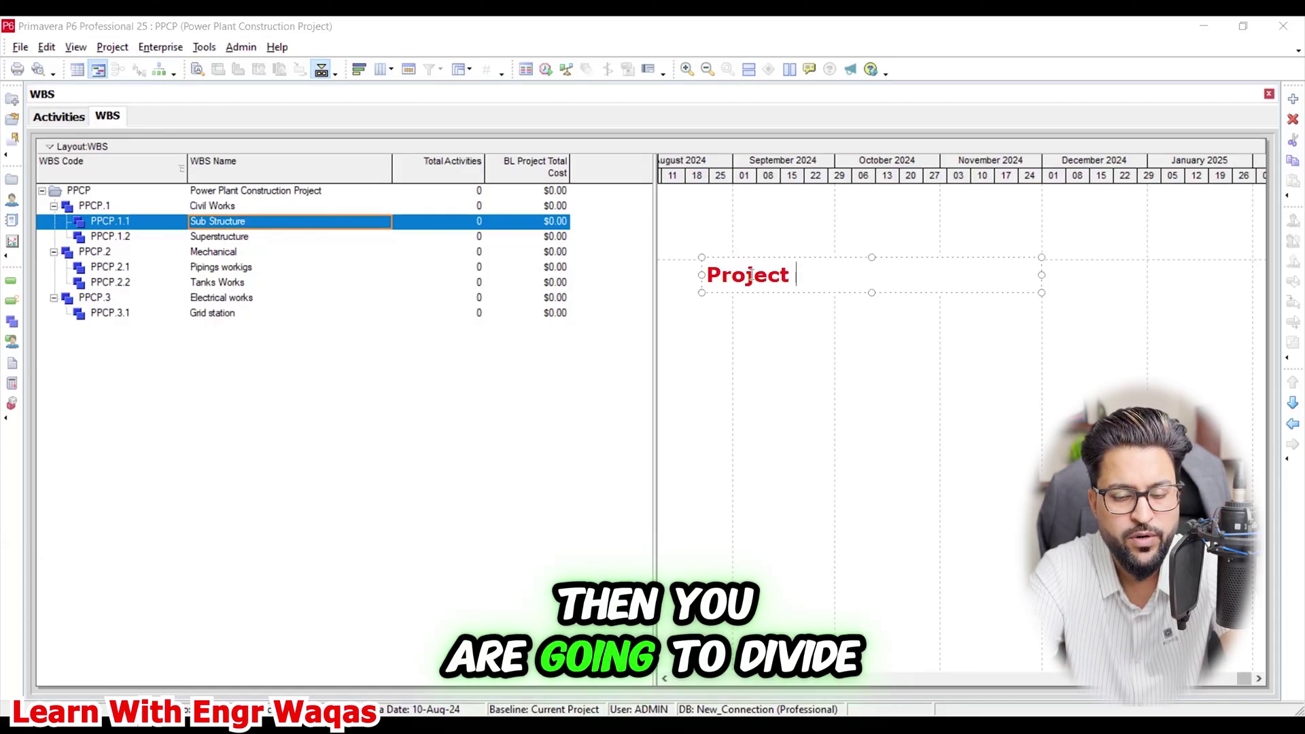
key("Return")
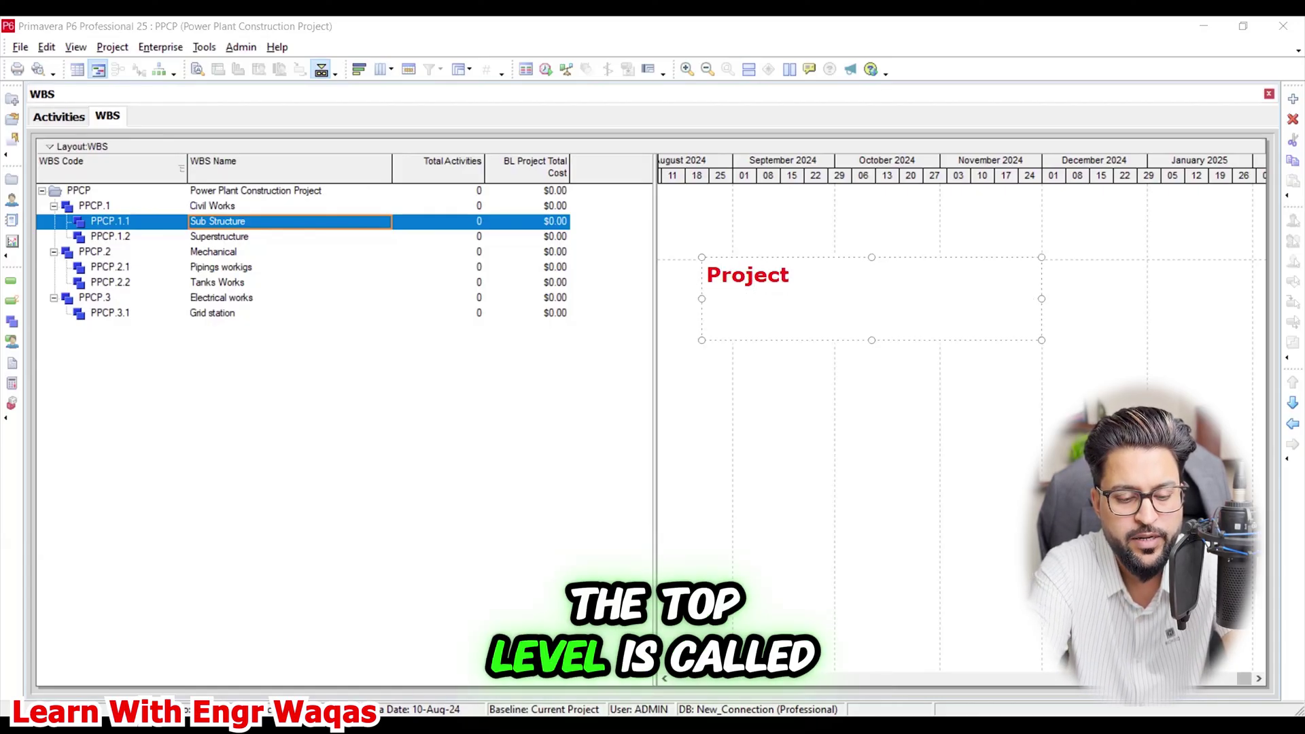
type("WBS /")
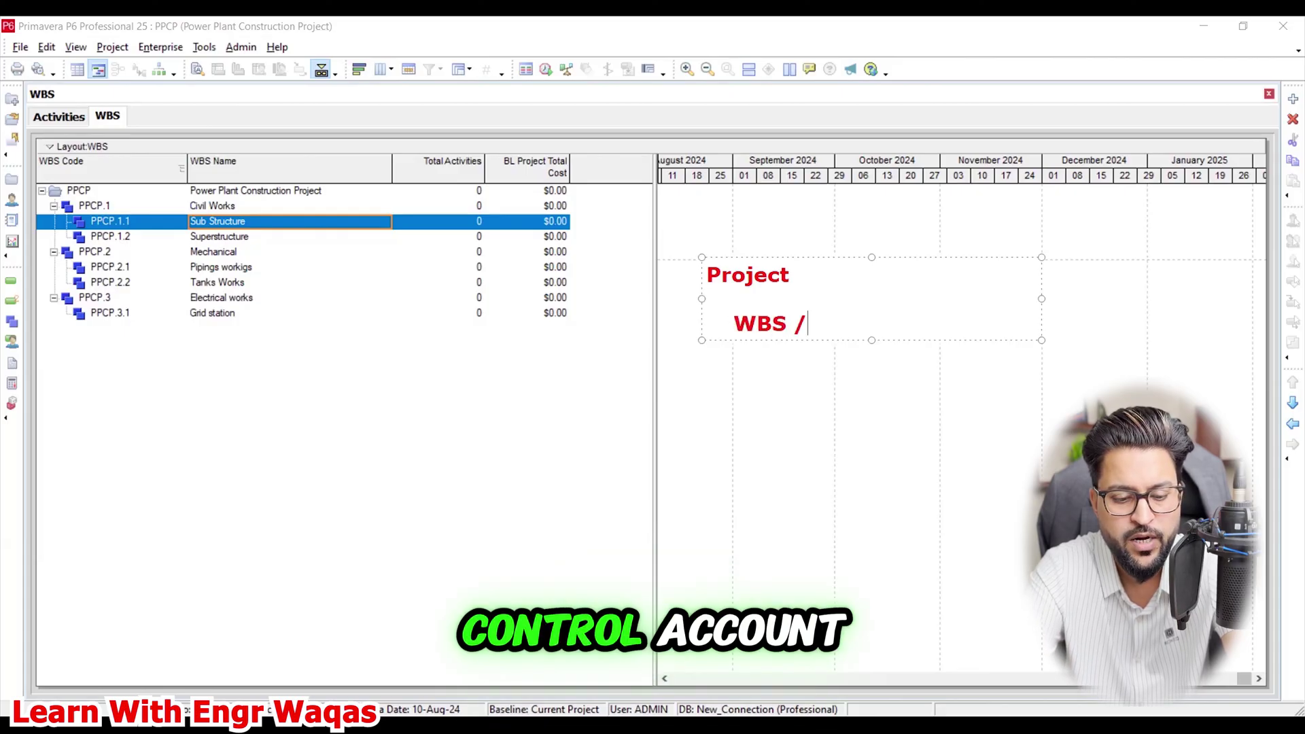
type("CONTROL")
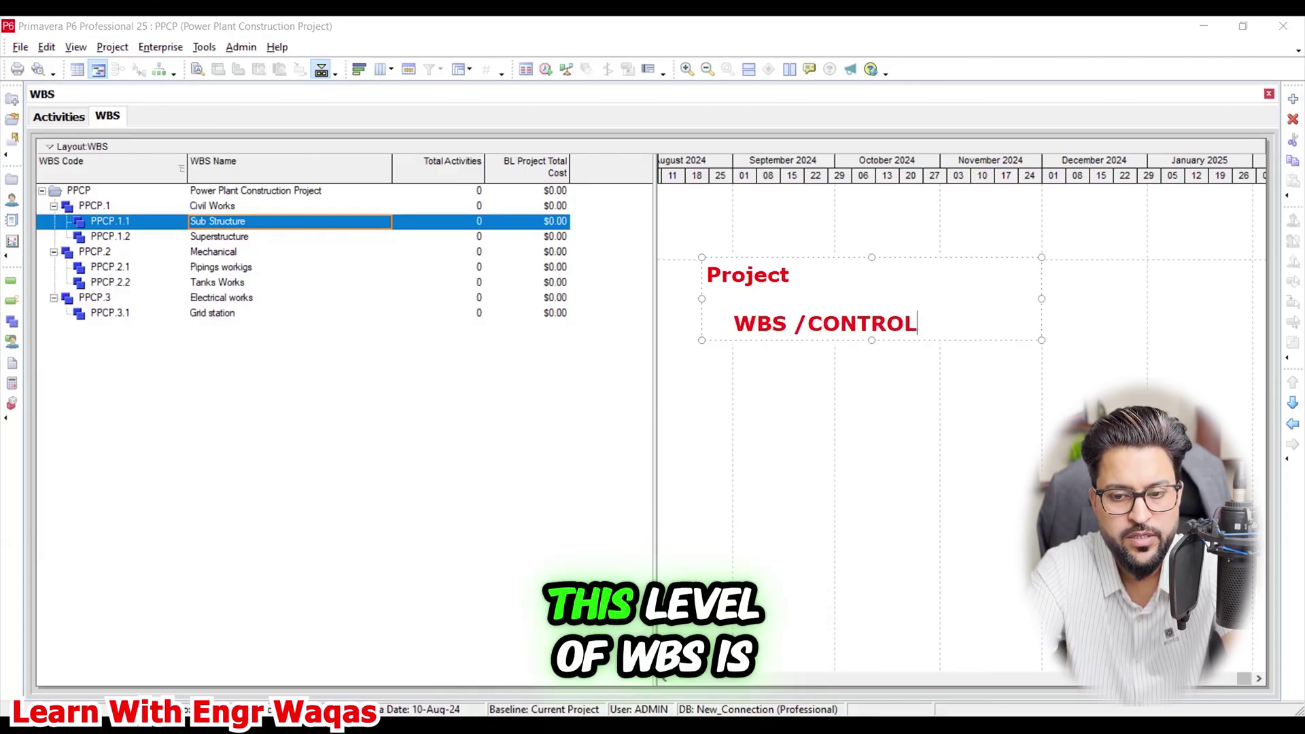
type(" ACCOUNT")
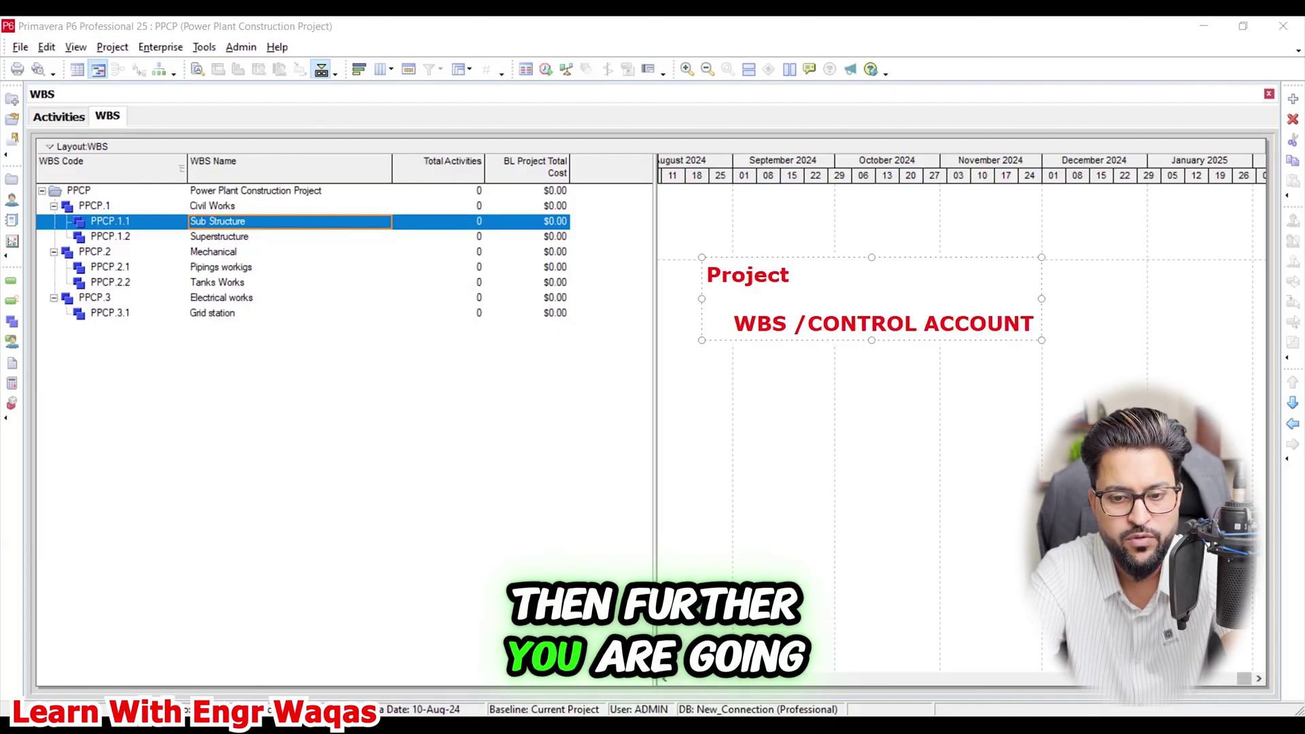
Extend the annotation with four progressively indented "WBS" lines below the control account line
key("Return")
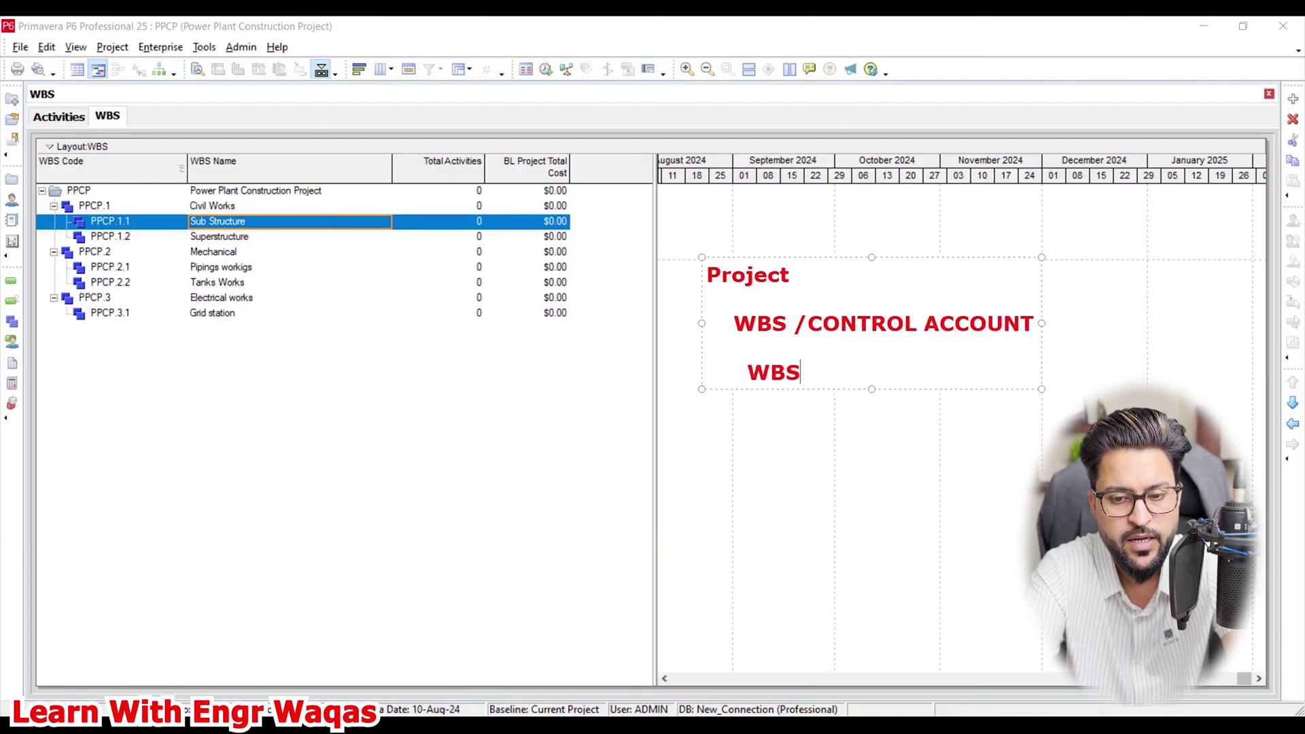
key("Return")
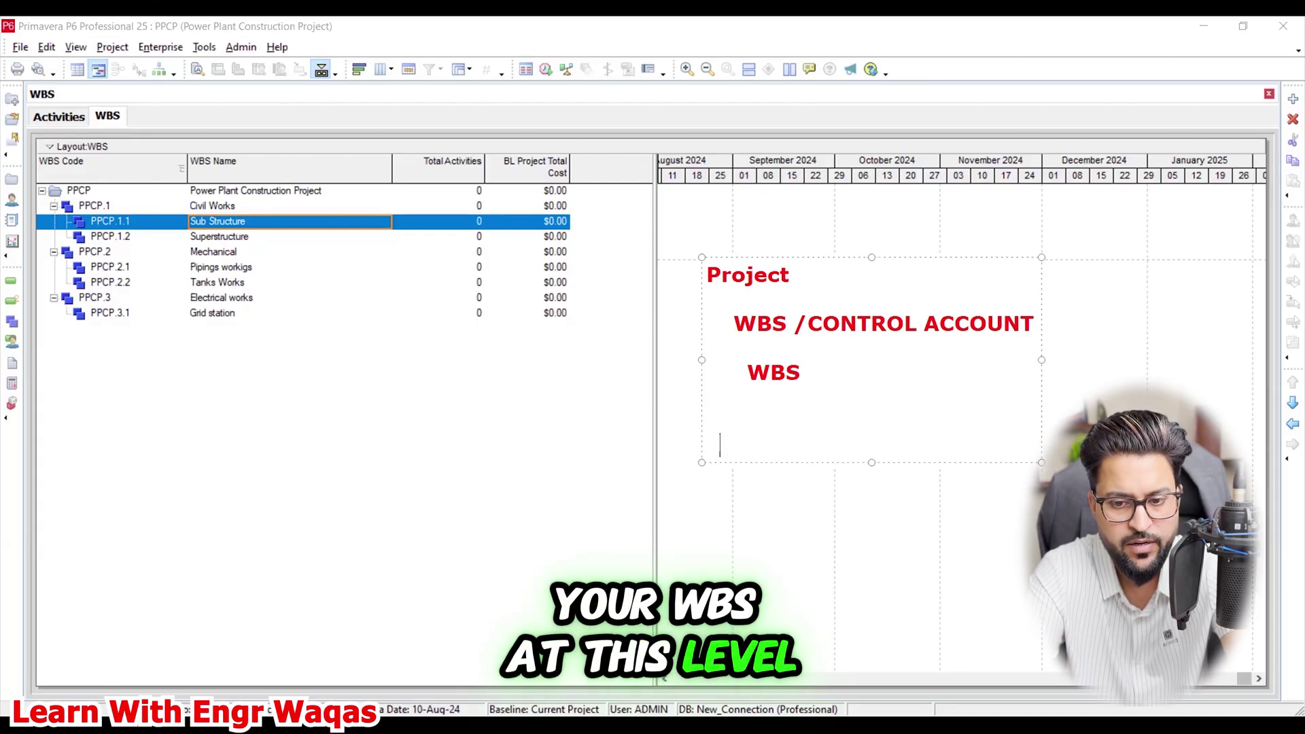
type("WBS")
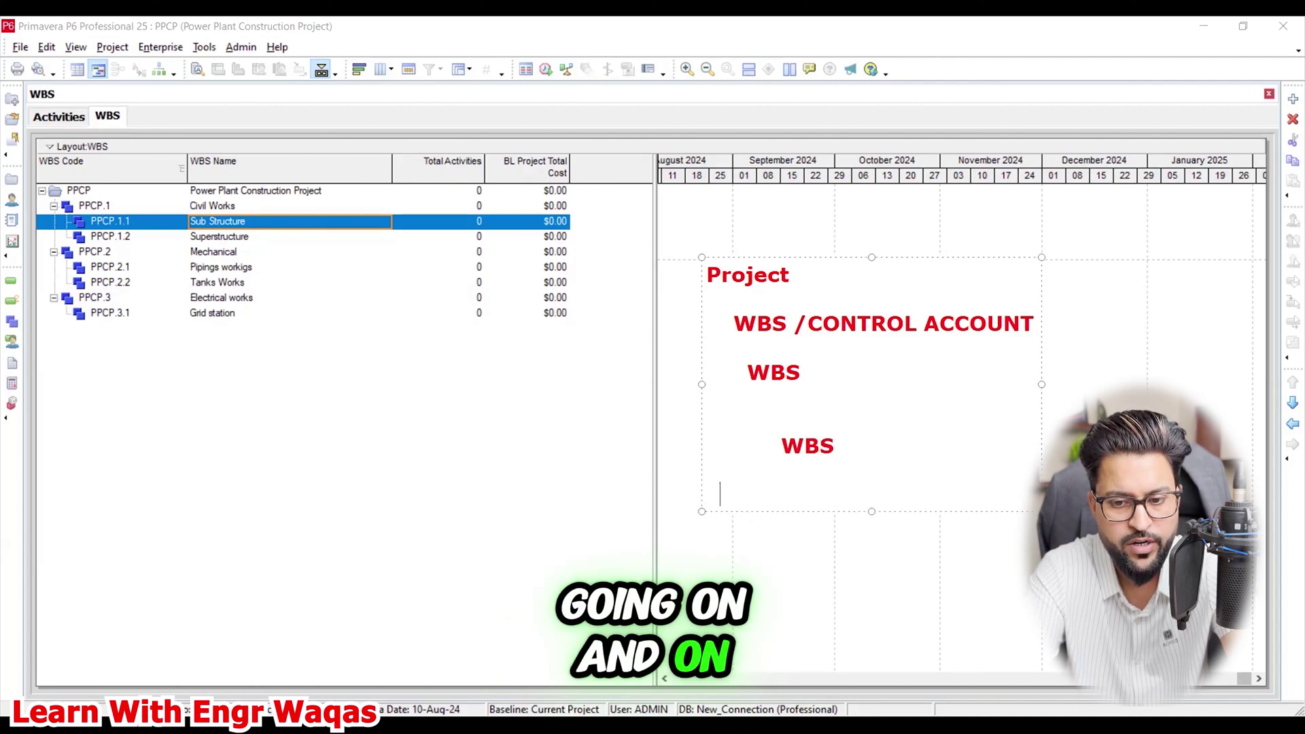
type("BS")
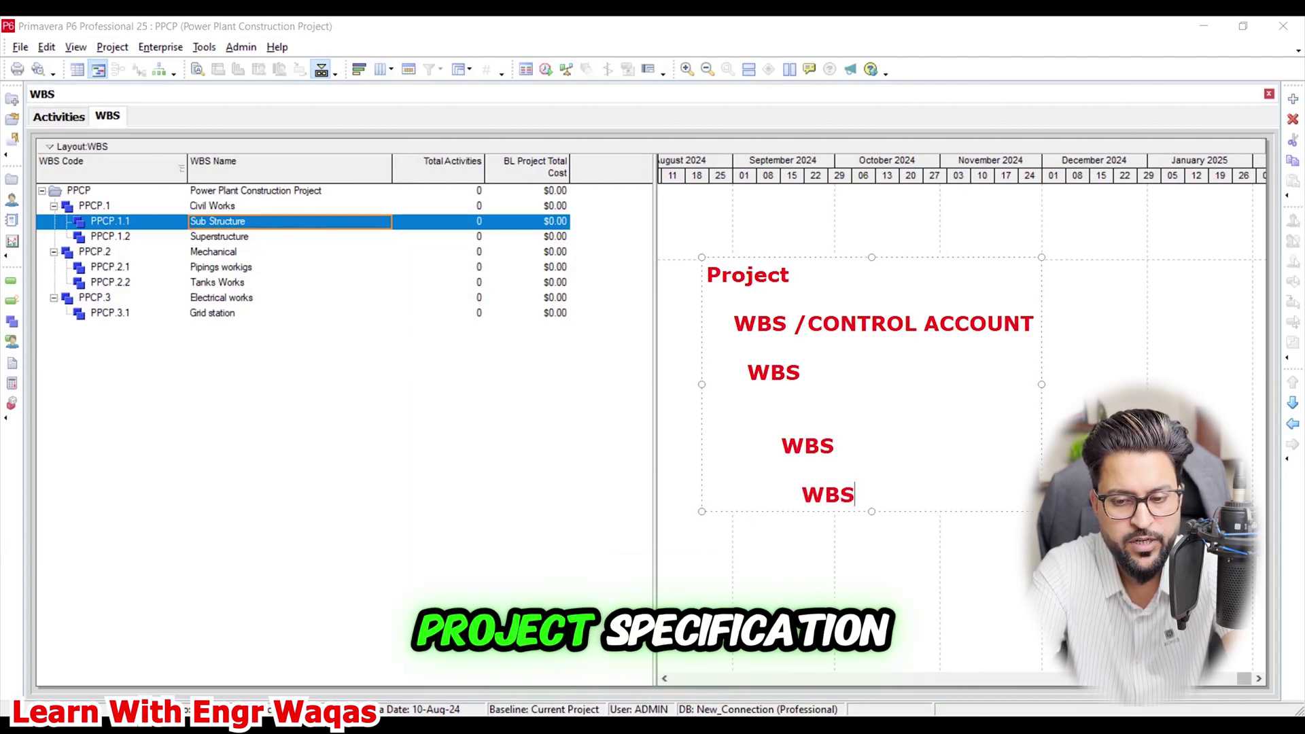
key("Return")
type("WBS")
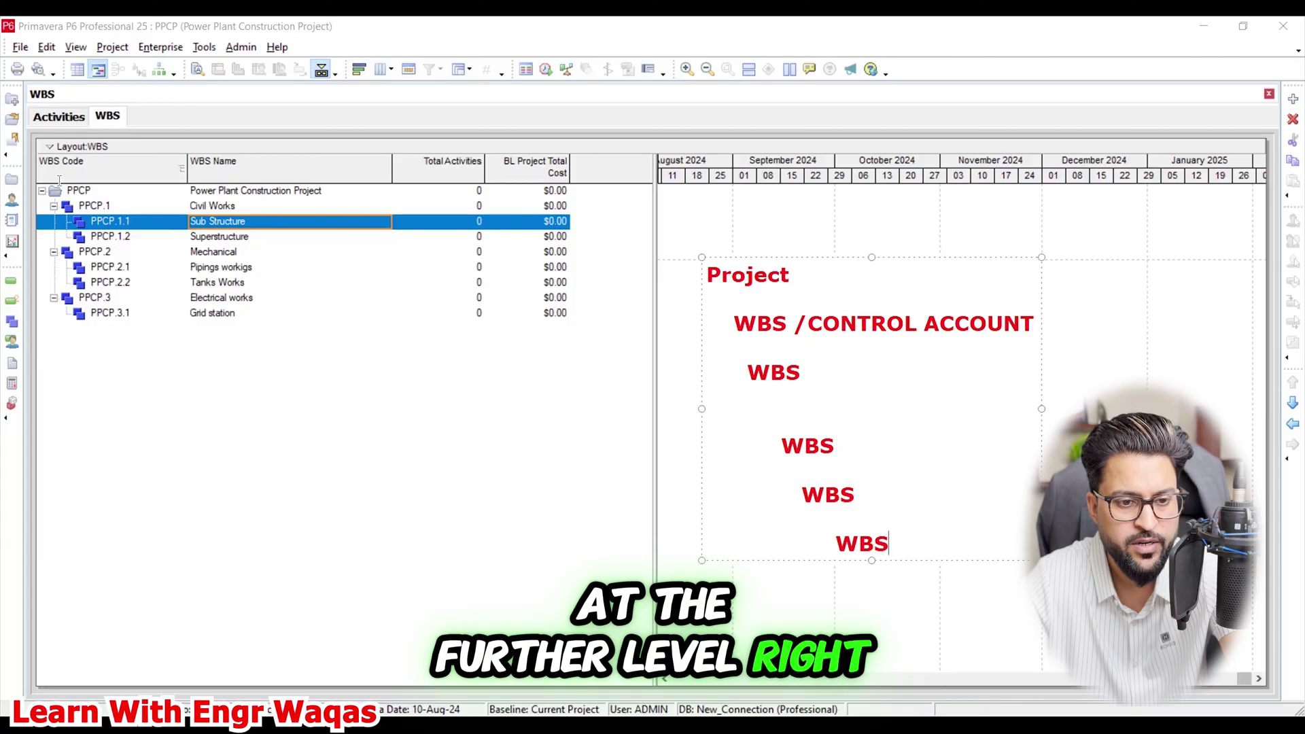
Hand-draw a dash with a label and an arrow with a label from the lowest WBS line, and circle the word Activities above the table
mouse_move(902, 544)
left_mouse_down()
mouse_move(997, 544)
mouse_move(1011, 505)
mouse_move(1018, 549)
left_mouse_up()
left_click_drag(1018, 500, 1021, 527)
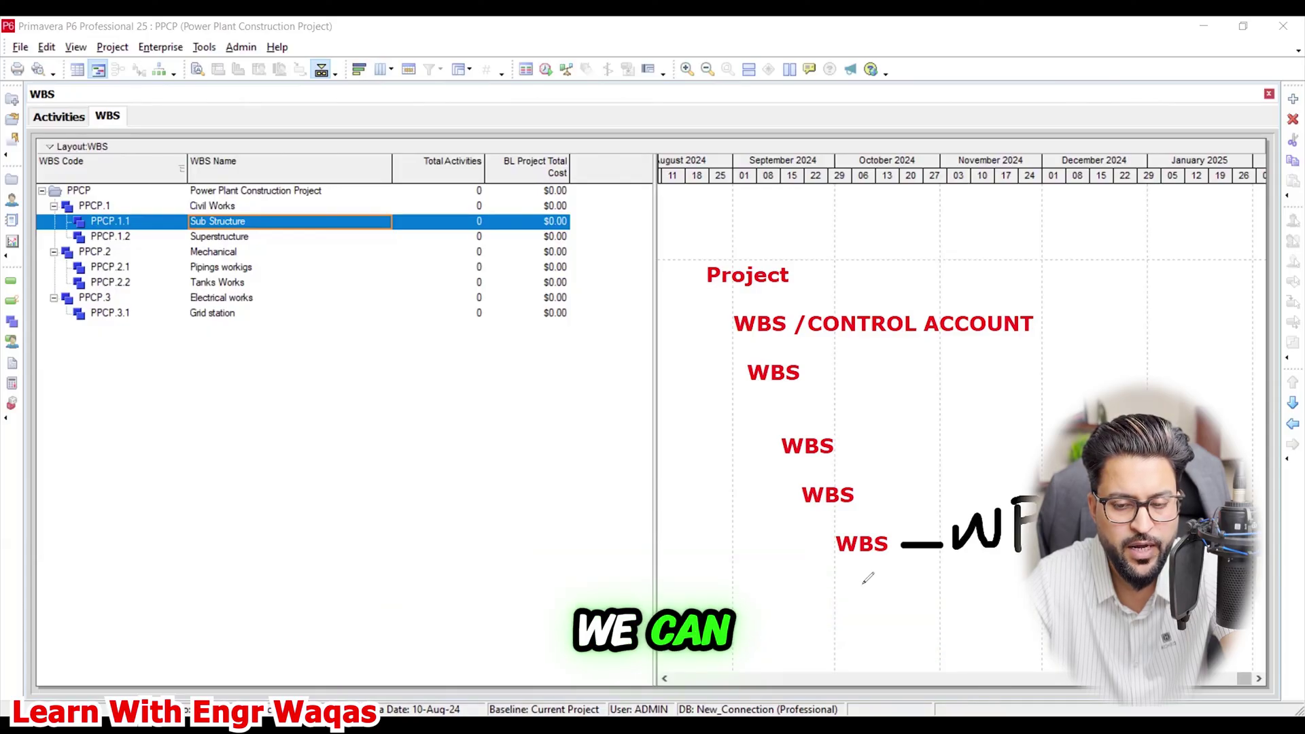
mouse_move(858, 567)
left_mouse_down()
mouse_move(933, 602)
mouse_move(920, 616)
mouse_move(1037, 612)
left_mouse_up()
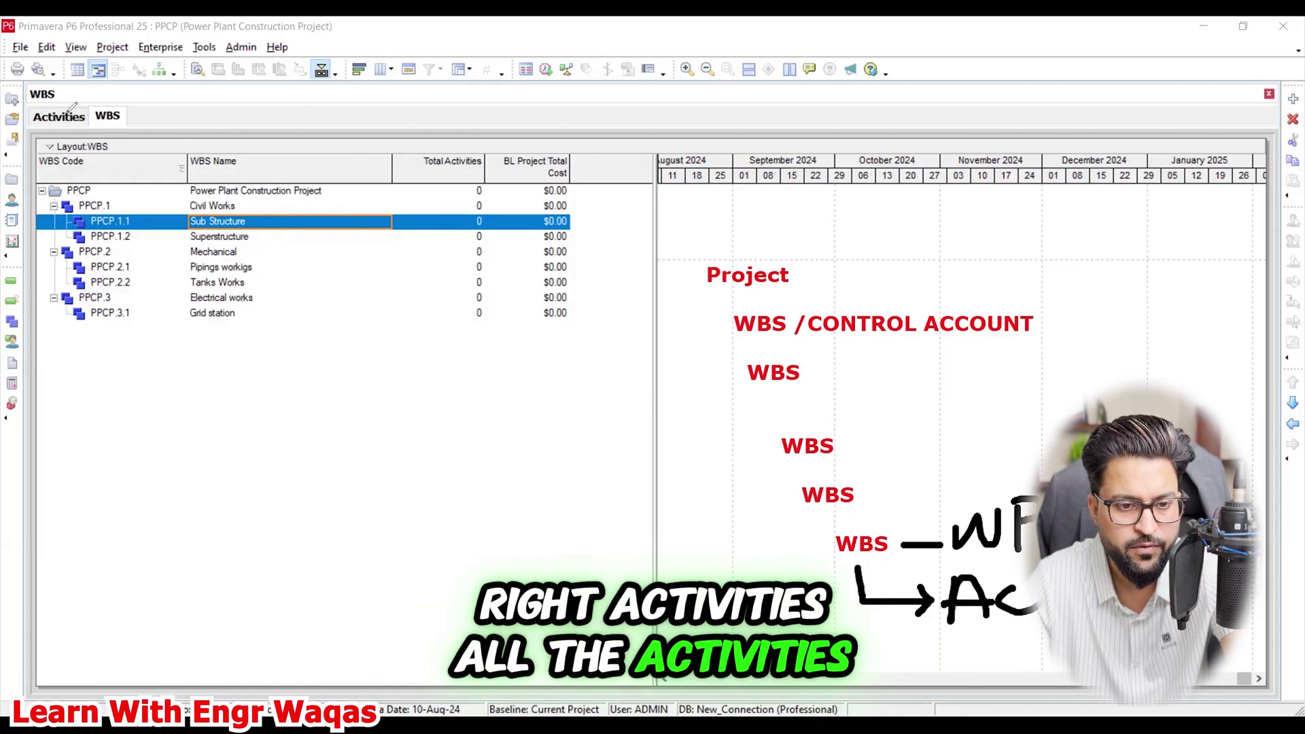
mouse_move(91, 99)
left_mouse_down()
mouse_move(34, 109)
mouse_move(93, 100)
mouse_move(87, 123)
left_mouse_up()
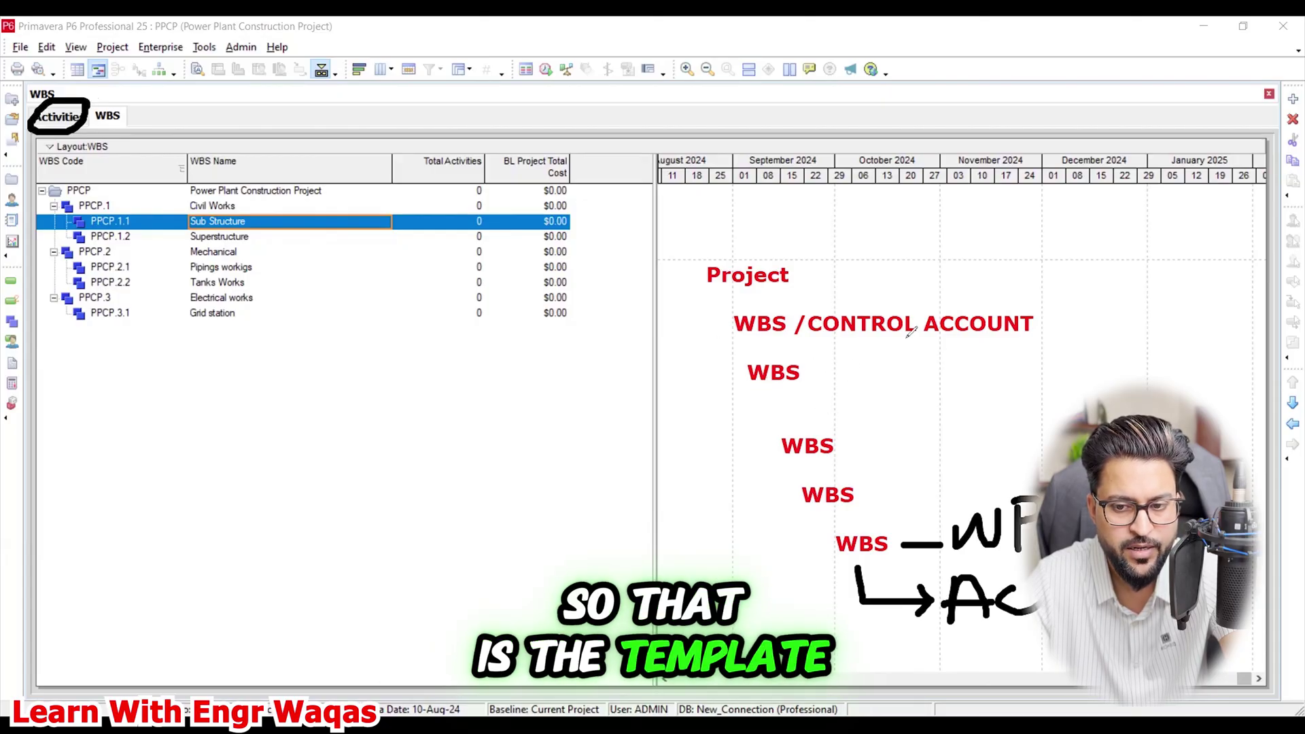
Underline WBS, CONTROL ACCOUNT, the lowest WBS line and its handwritten label, and circle the label at the arrow's tip
left_click_drag(726, 342, 811, 344)
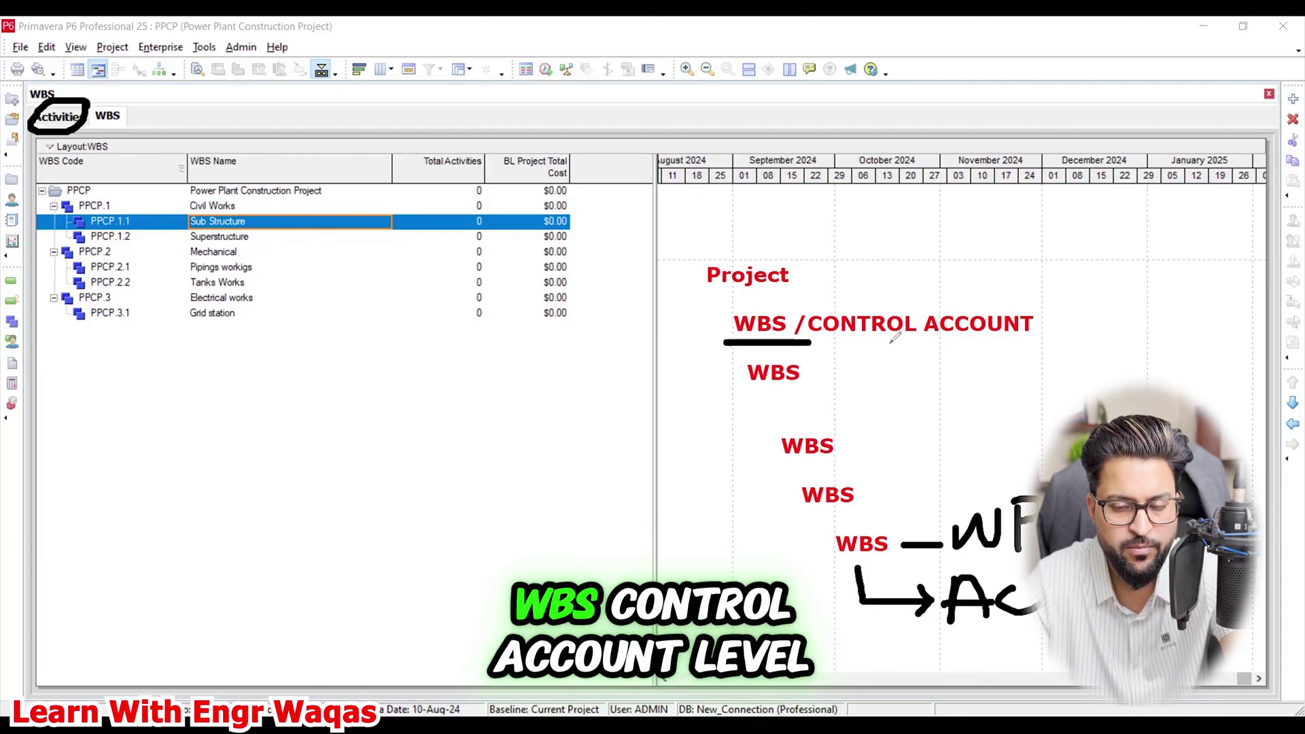
left_click_drag(962, 338, 994, 343)
left_click_drag(843, 566, 911, 566)
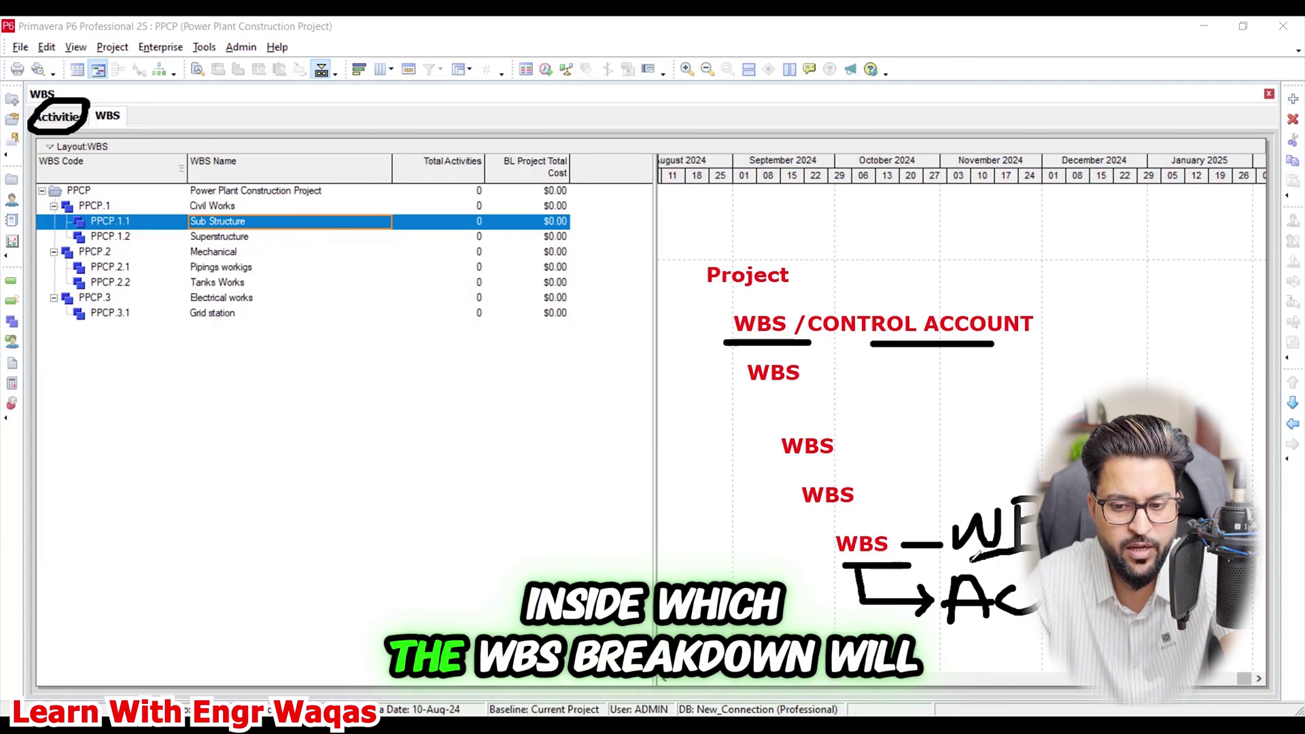
left_click_drag(1030, 547, 941, 590)
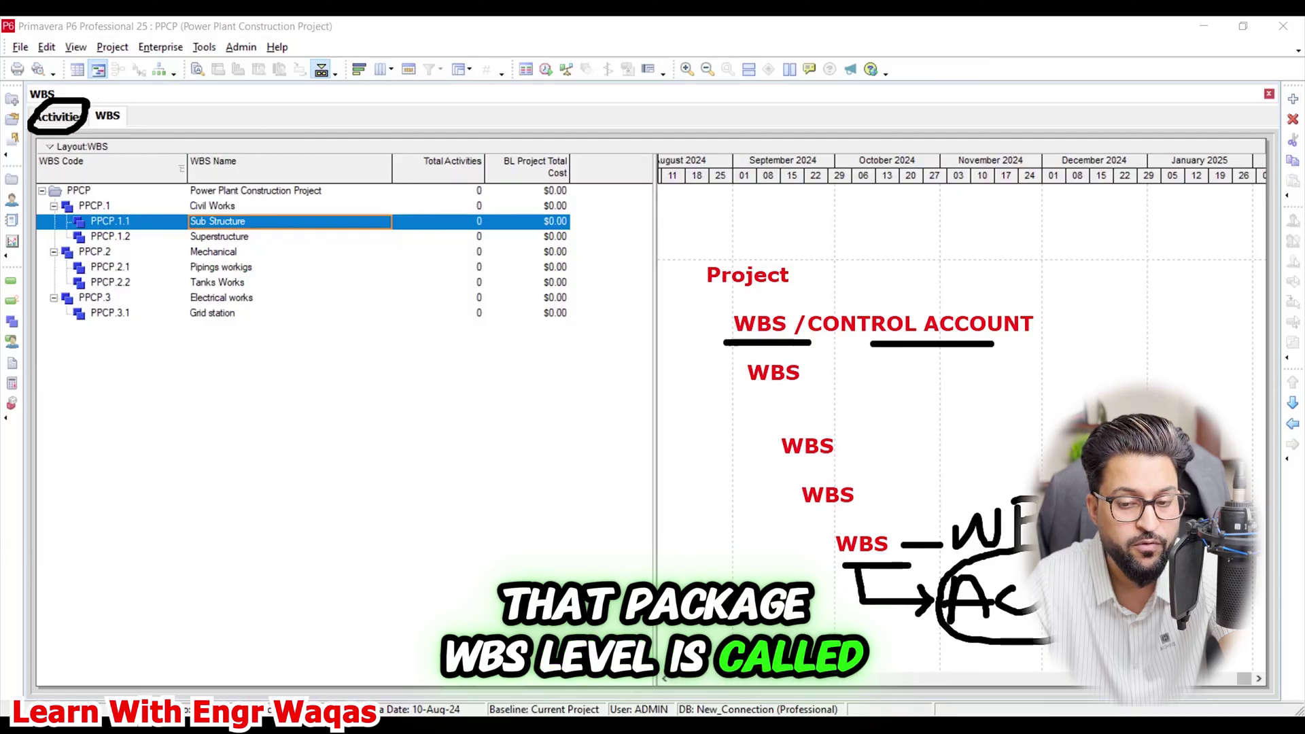
Bracket the intermediate WBS lines between two vertical strokes and draw a dash from them with a handwritten planning package label
left_click_drag(735, 371, 737, 442)
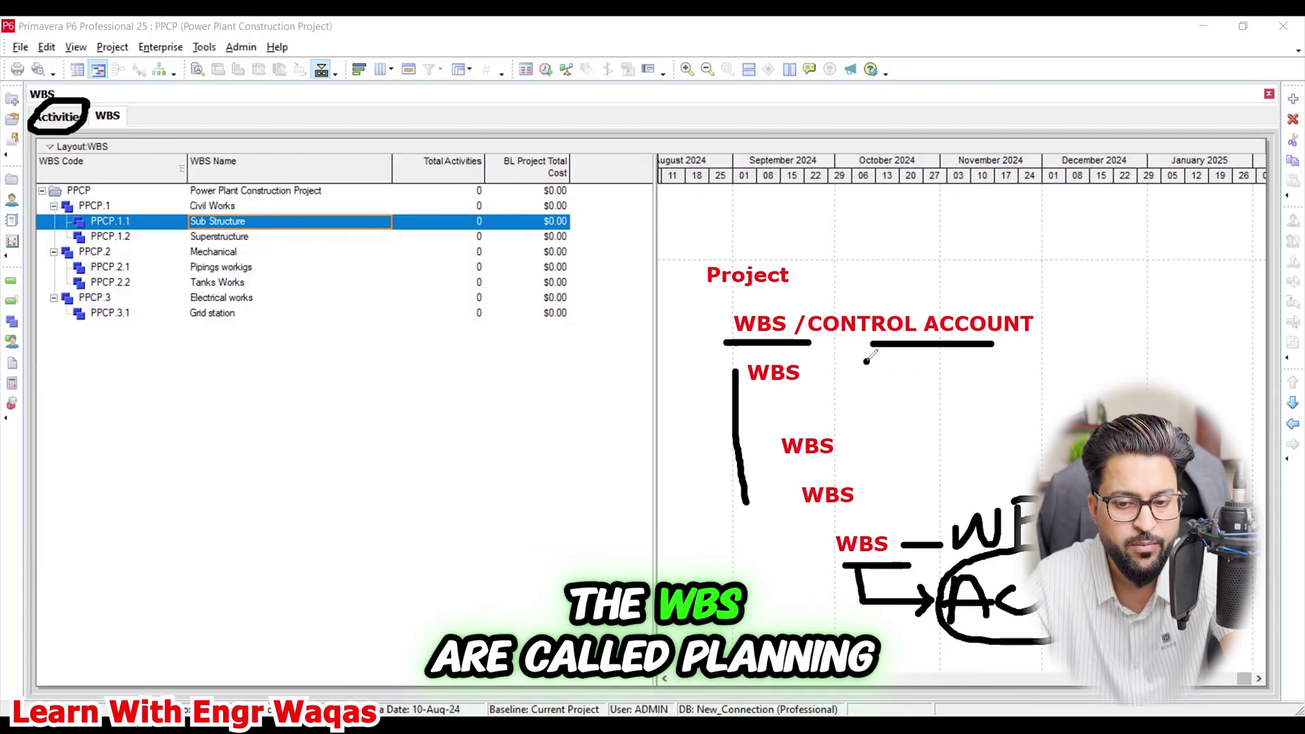
mouse_move(896, 433)
left_mouse_down()
mouse_move(1007, 427)
mouse_move(1018, 460)
left_mouse_up()
mouse_move(1013, 395)
left_mouse_down()
mouse_move(1021, 425)
mouse_move(1060, 425)
left_mouse_up()
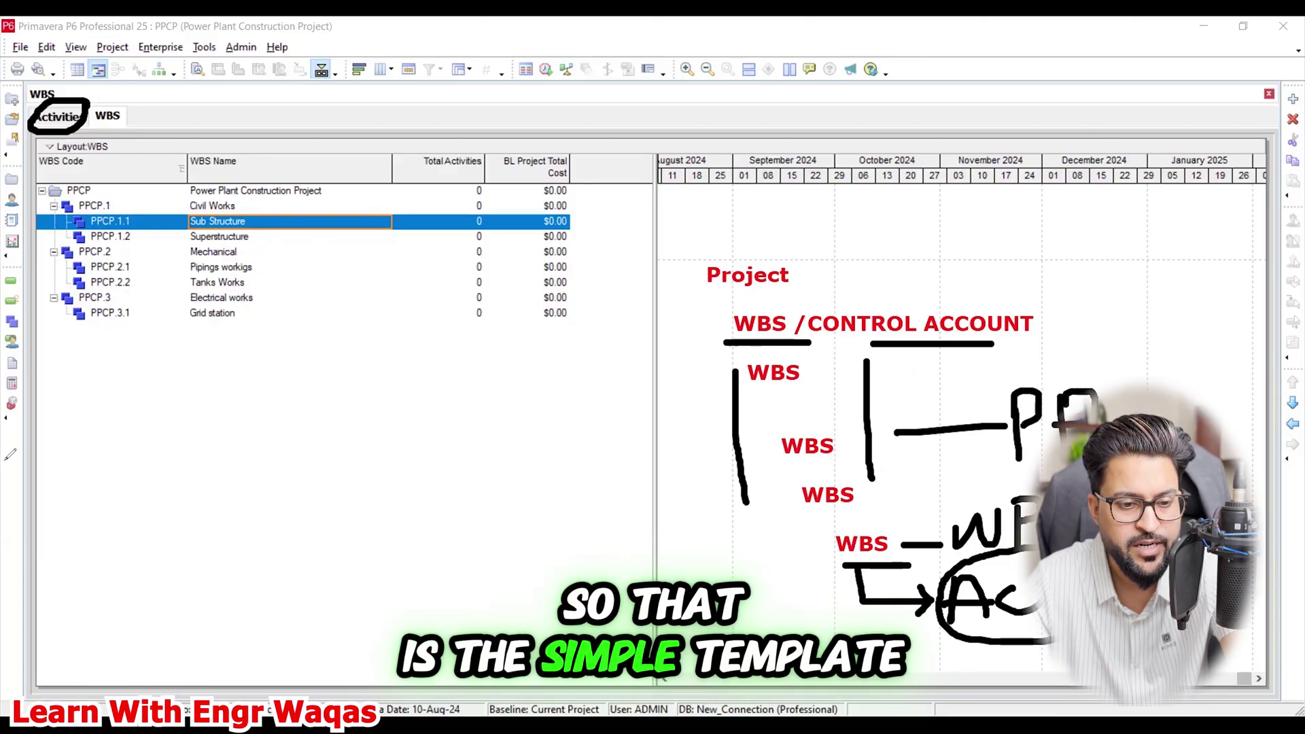
Clear the screen annotations, examine the color-coded WBS levels in the Activities window, and return to the WBS window
key("e")
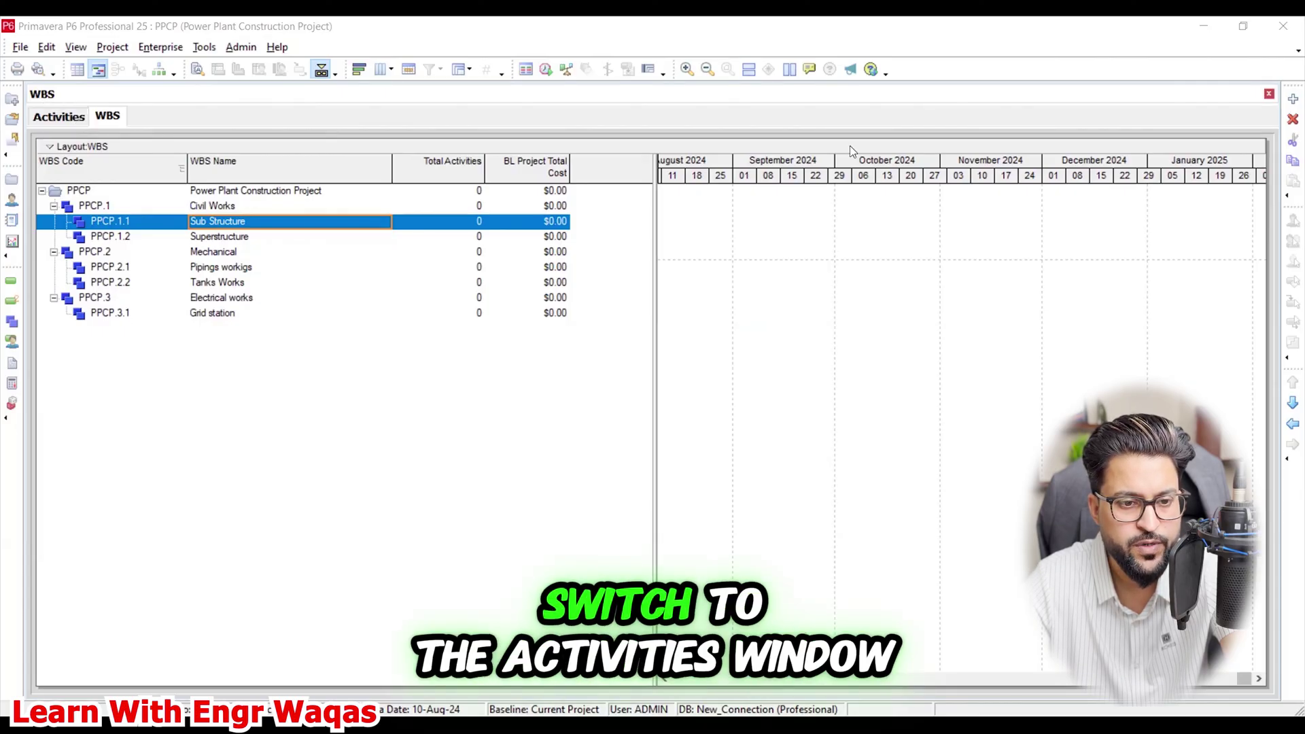
left_click(64, 122)
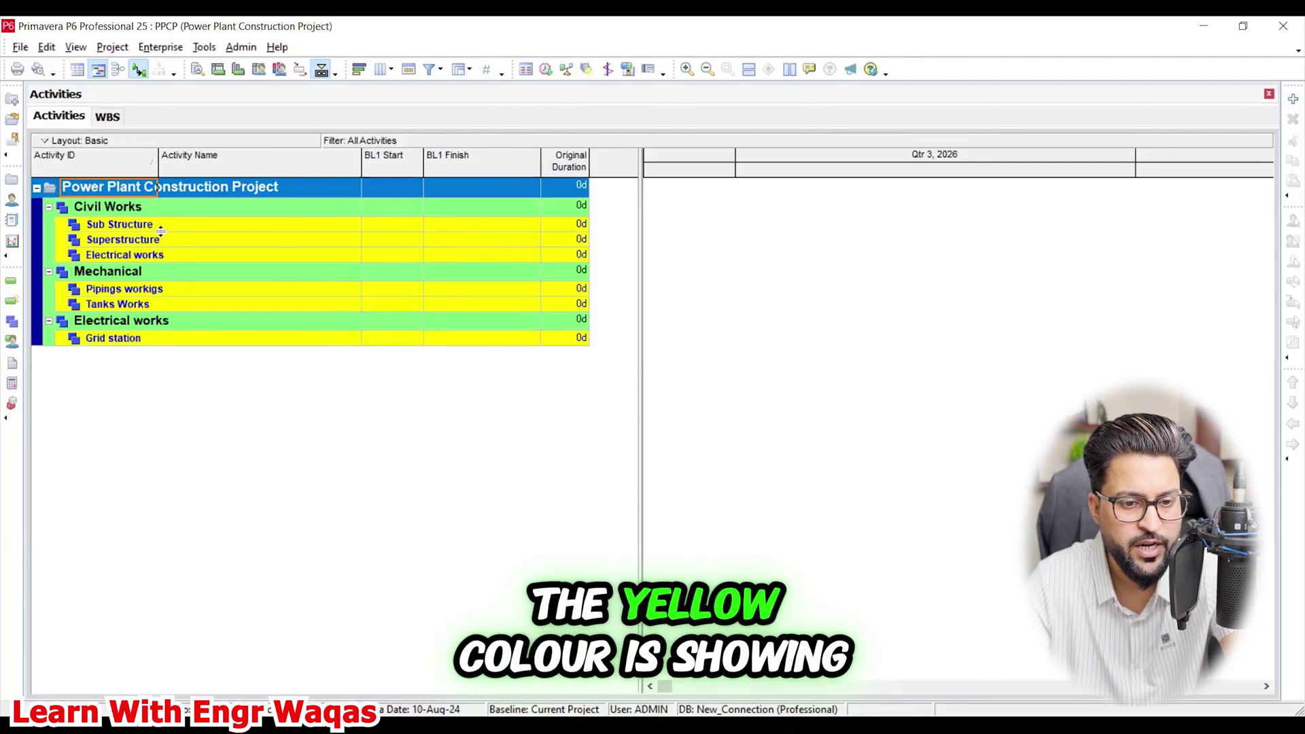
left_click(107, 116)
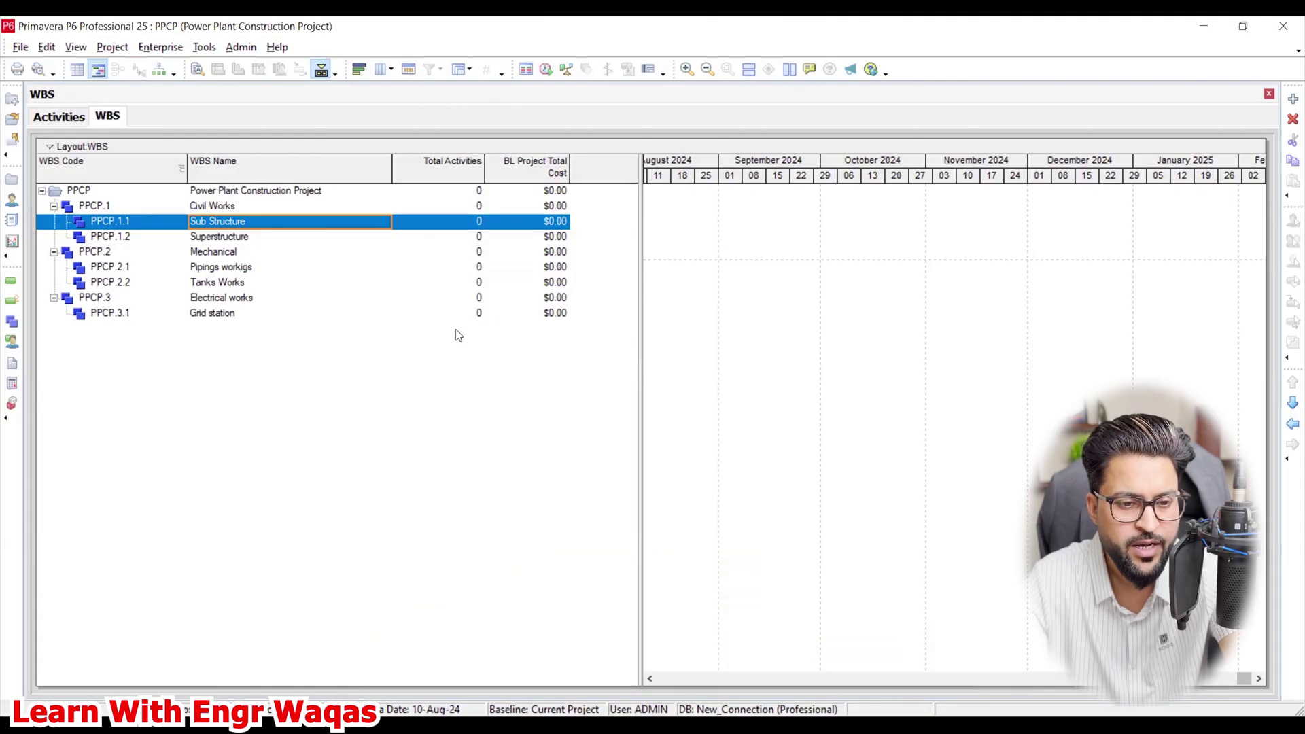
Change the WBS table to a flat list using the WBS Code column, and restore its hierarchical display
left_click(68, 163)
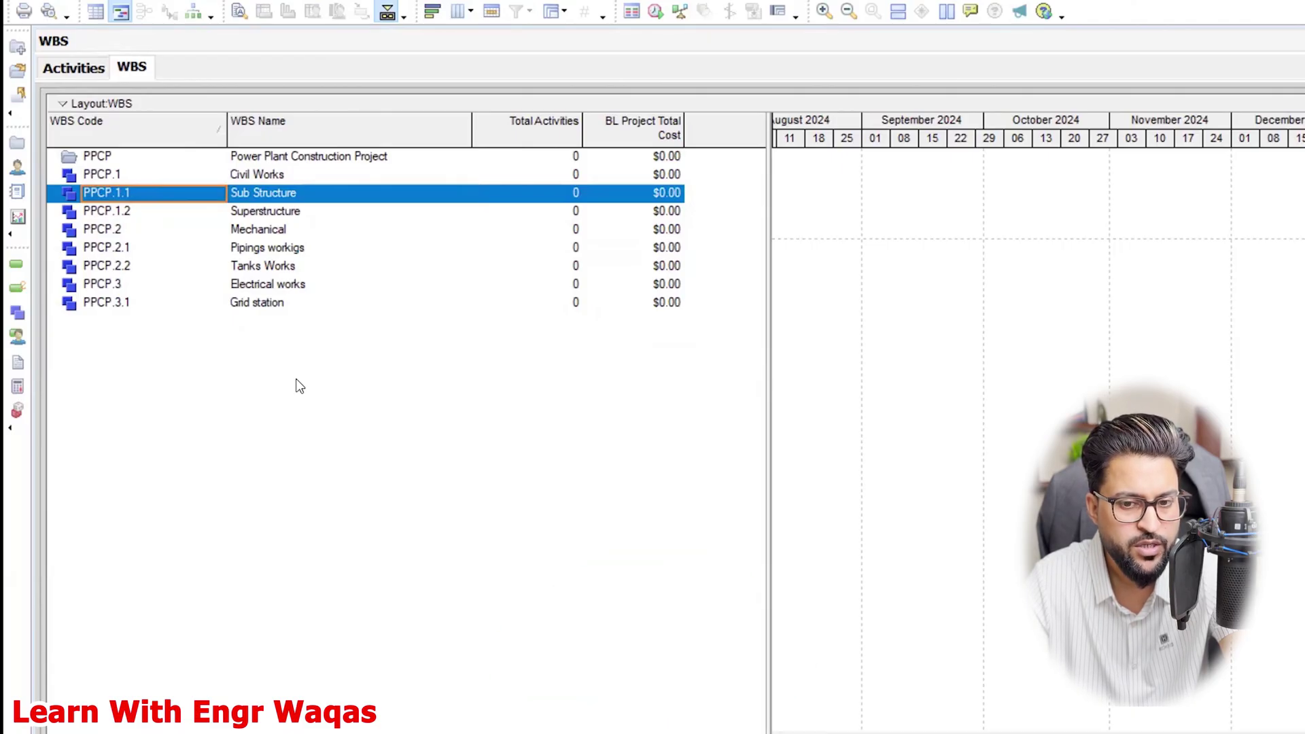
left_click(167, 137)
left_click(166, 133)
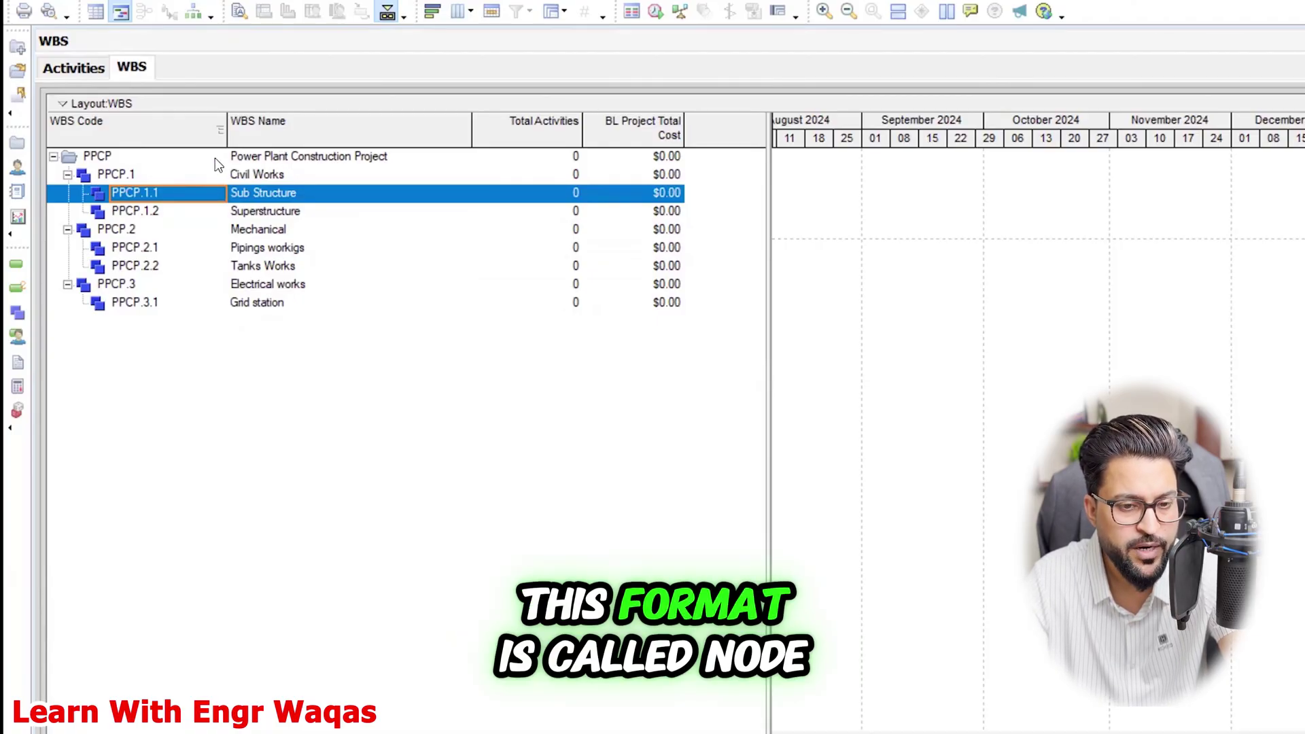
Collapse the Civil Works, Mechanical and Electrical works branches and examine them as children of the Power Plant Construction Project
left_click(273, 159)
left_click(273, 175)
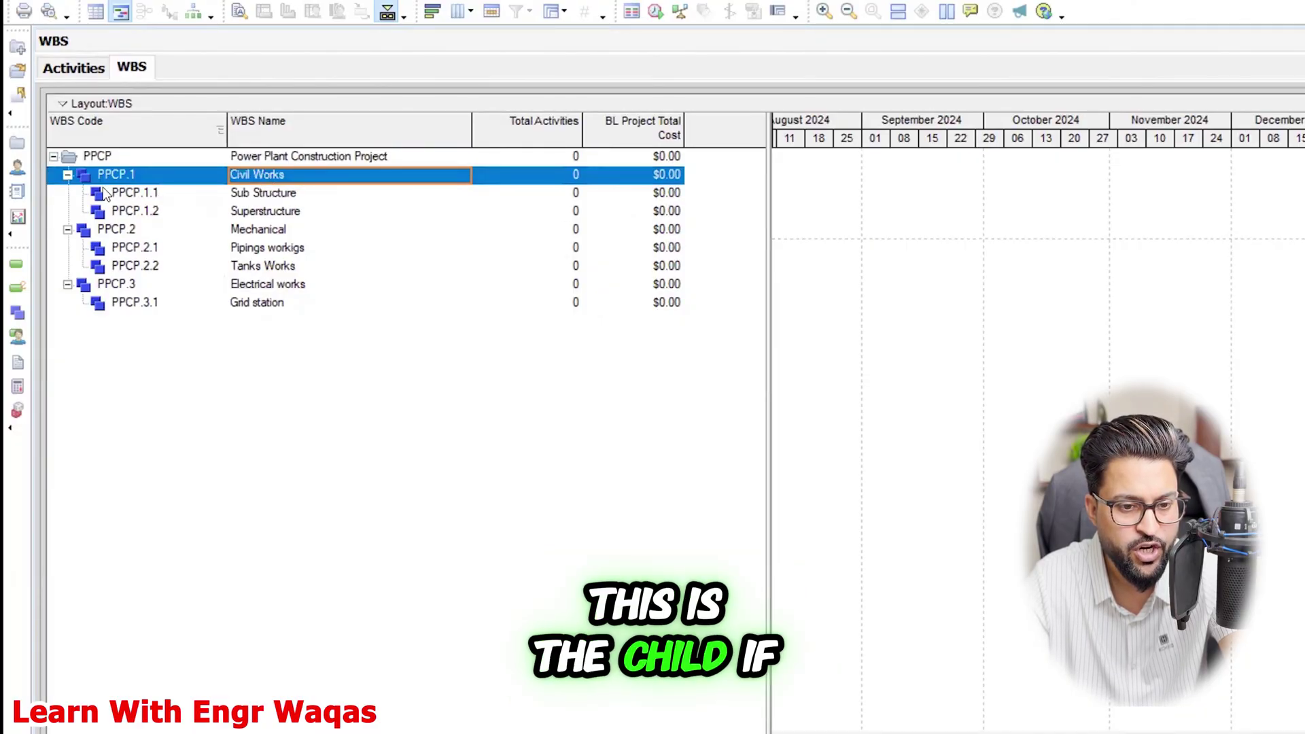
left_click(68, 175)
left_click(67, 193)
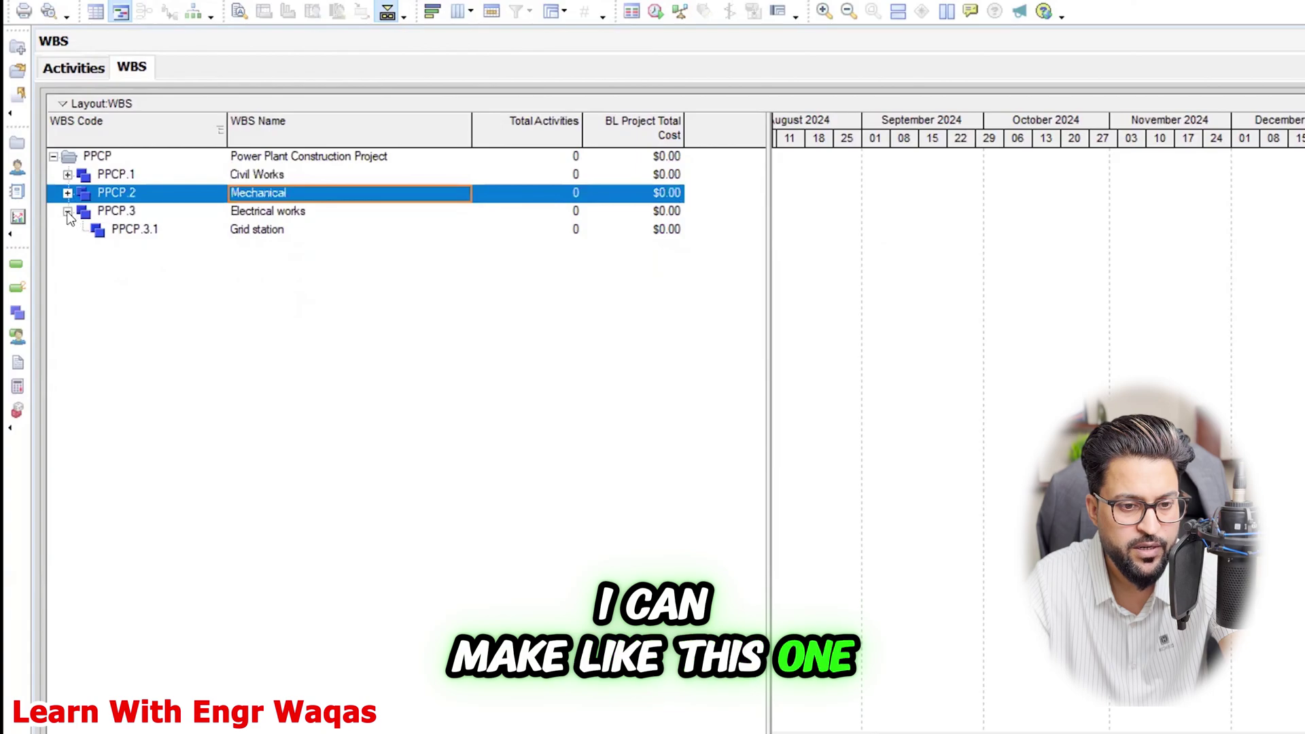
left_click(68, 212)
left_click(279, 175)
left_click(278, 194)
left_click(280, 212)
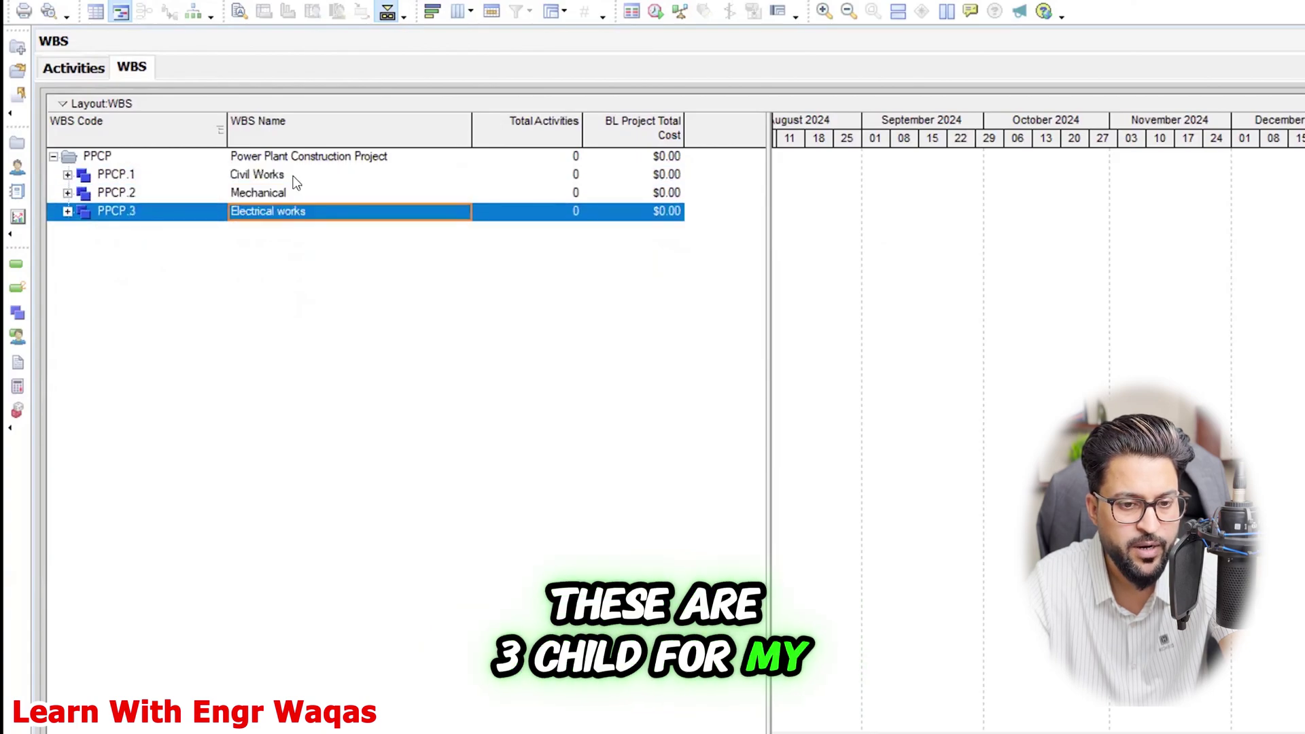
left_click(301, 161)
left_click(120, 176)
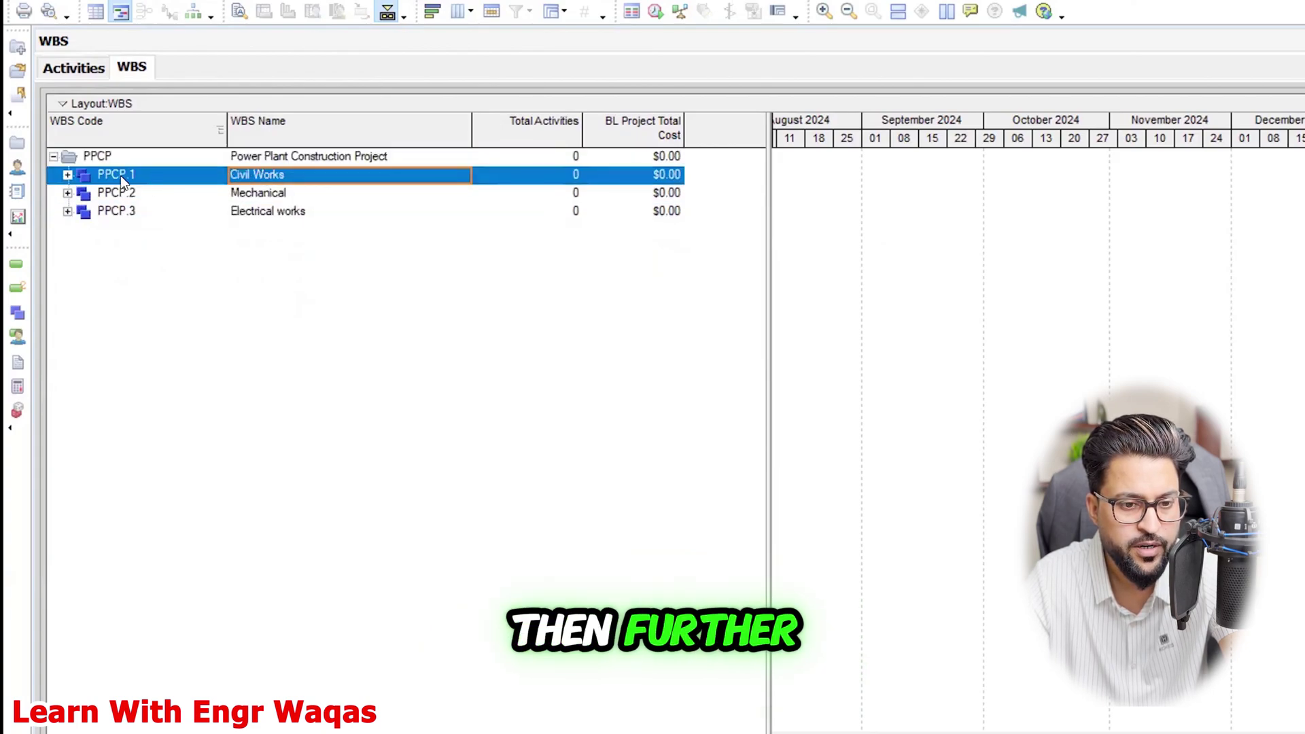
Expand Civil Works to examine its child elements against their parent and grandparent, and expand the Mechanical and Electrical works branches
left_click(67, 175)
left_click(261, 193)
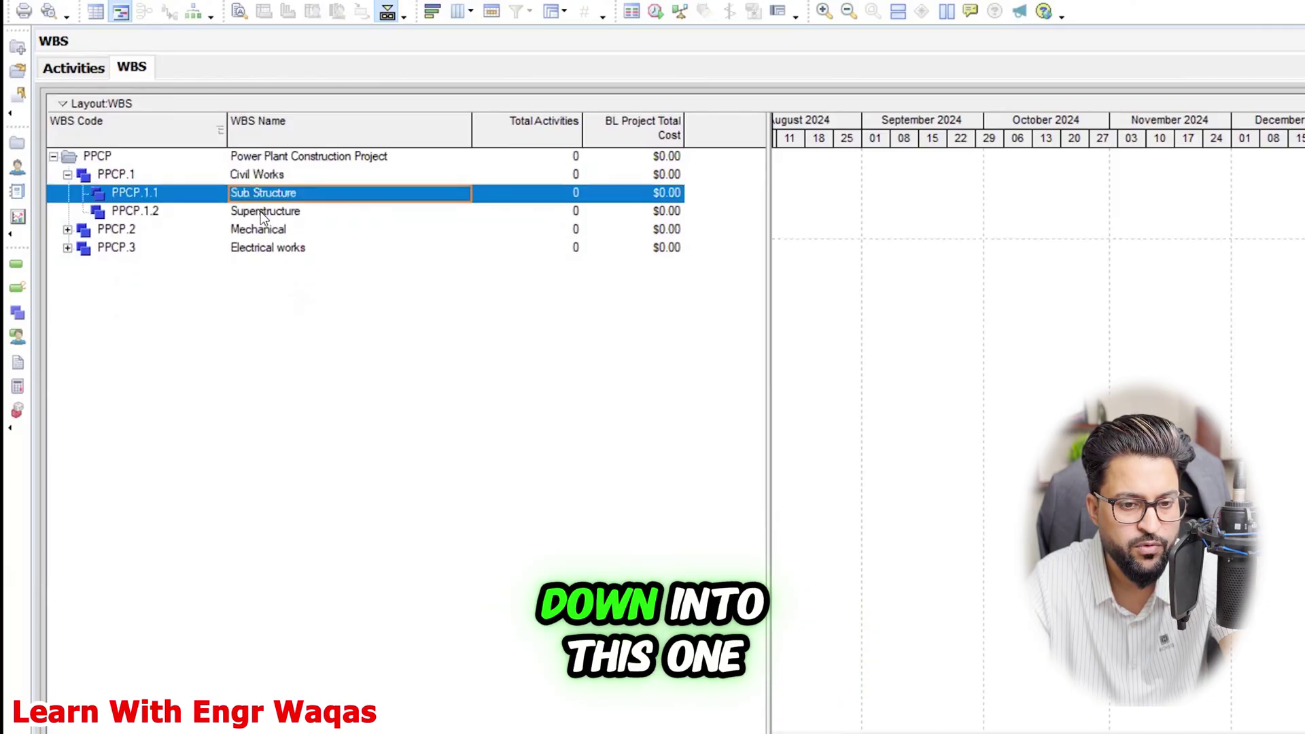
left_click(262, 211)
left_click(266, 197)
left_click(267, 211)
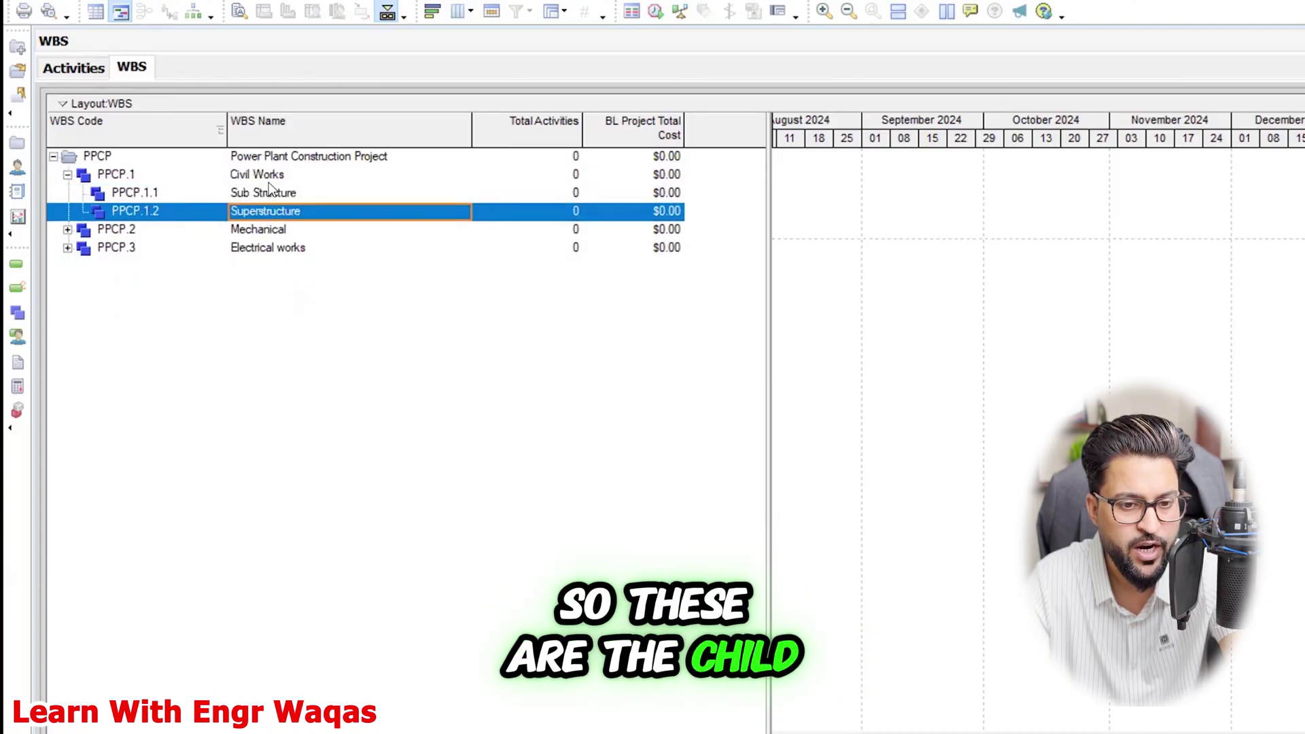
left_click(268, 180)
left_click(270, 161)
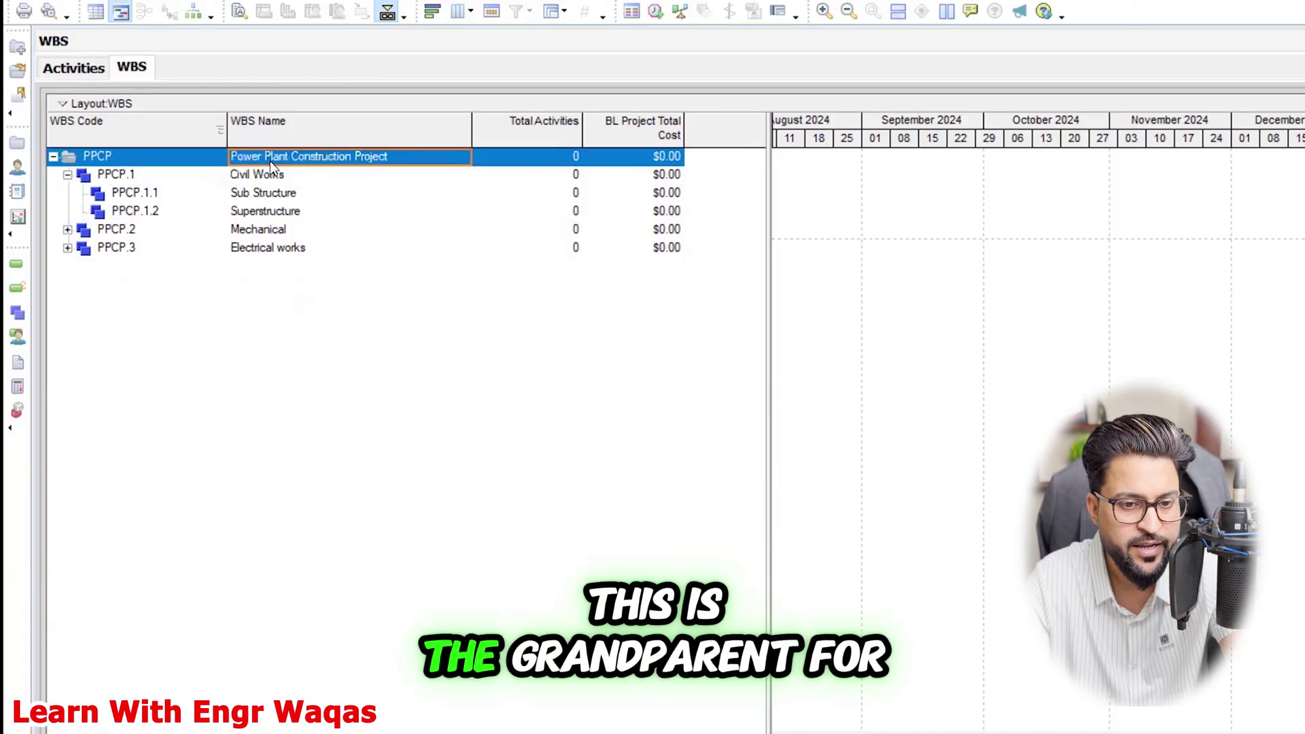
left_click(274, 194)
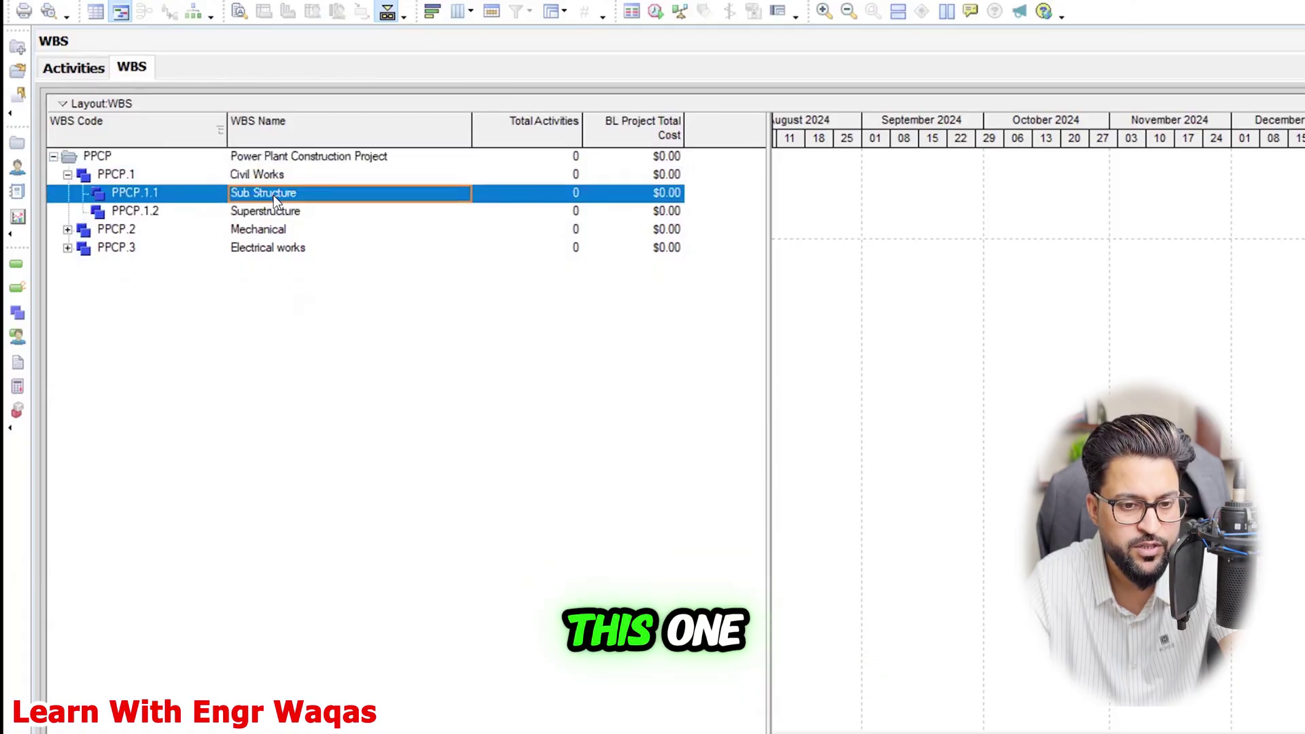
left_click(67, 229)
left_click(67, 284)
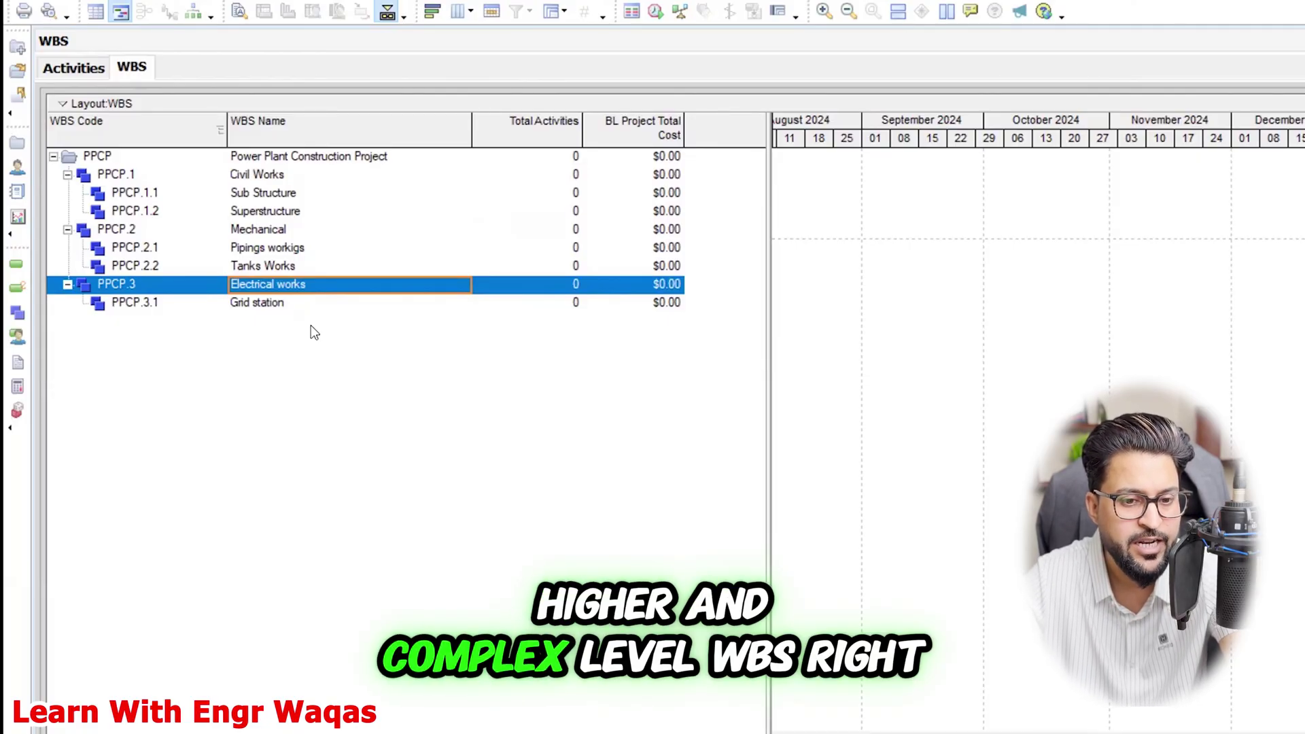
Add a WBS element named Foundation 1 under Sub Structure
left_click(280, 197)
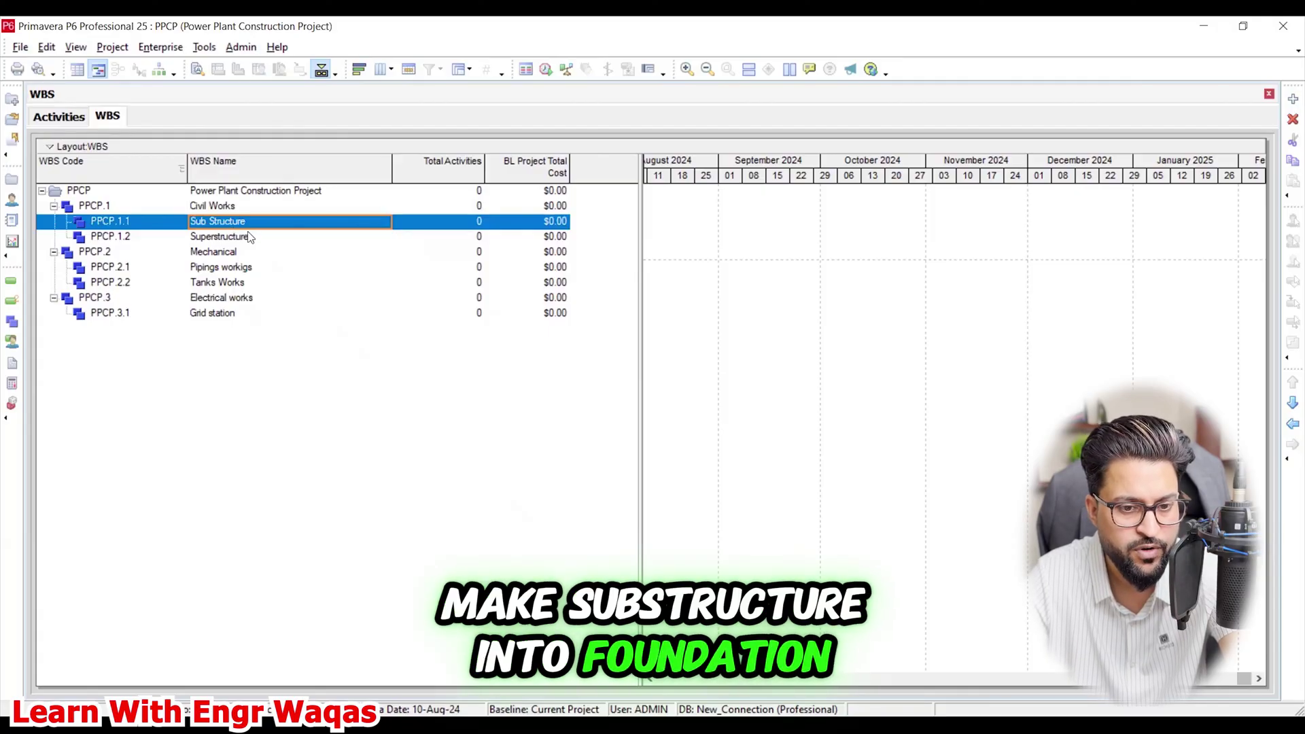
left_click(249, 238)
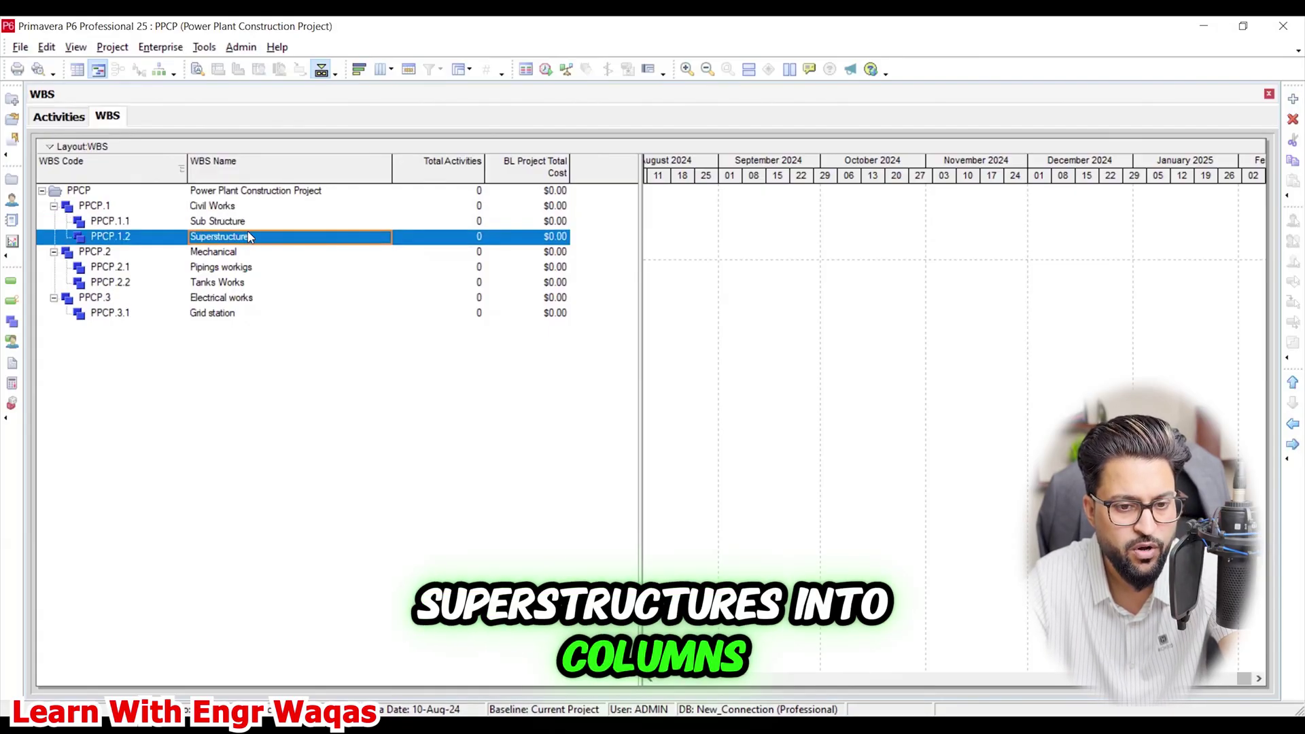
key("Up")
left_click(1294, 100)
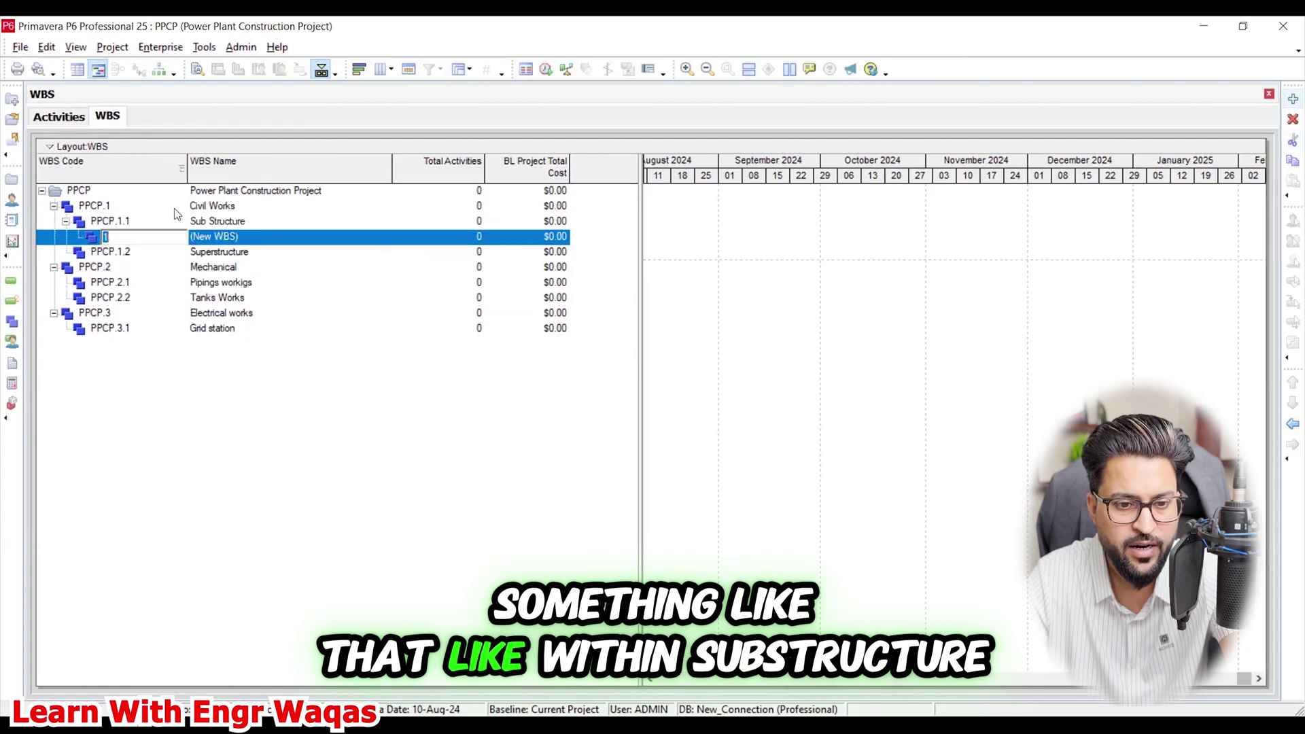
left_click(261, 238)
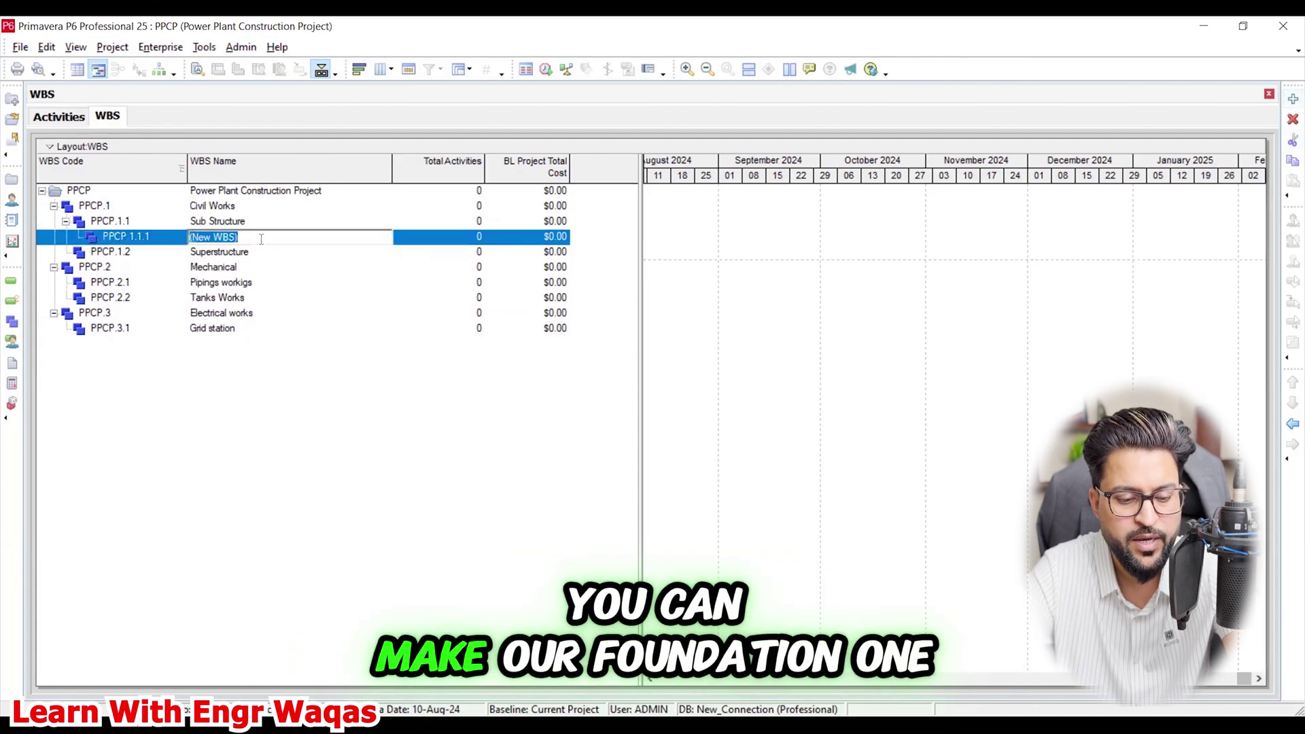
type("Foundat")
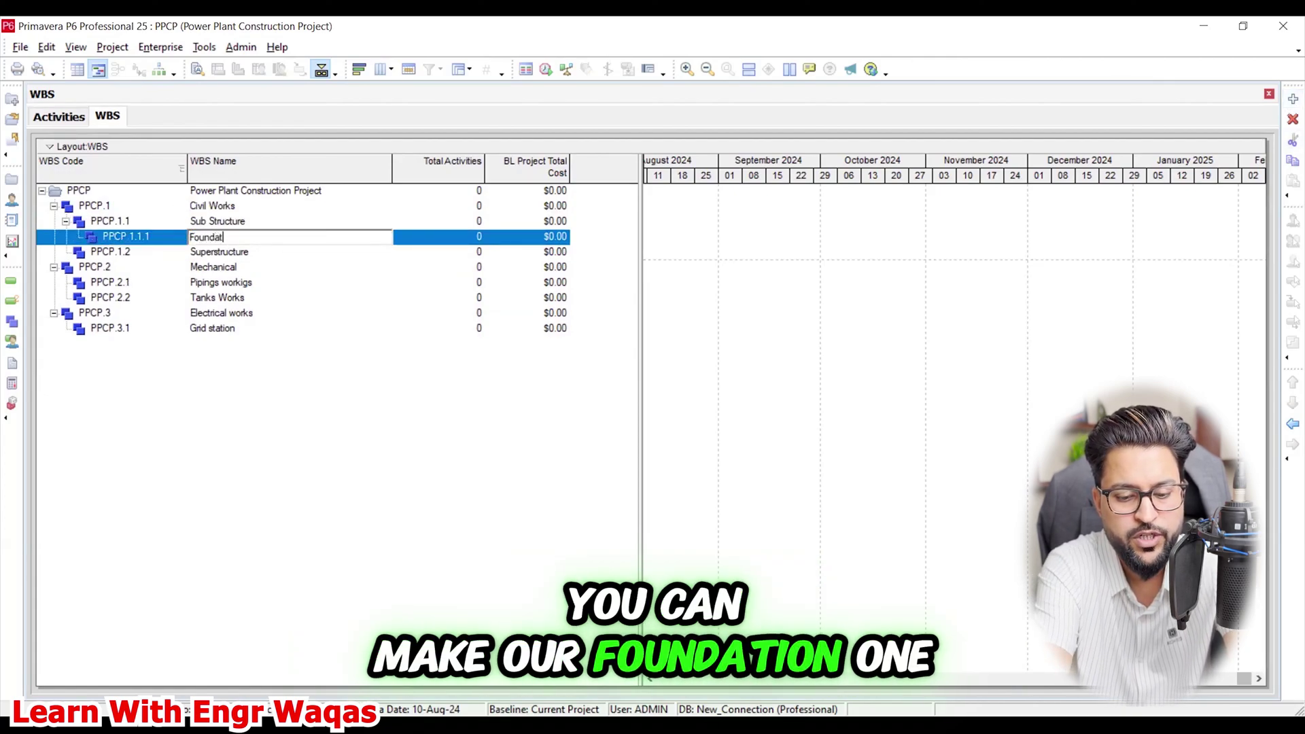
type("ion 1")
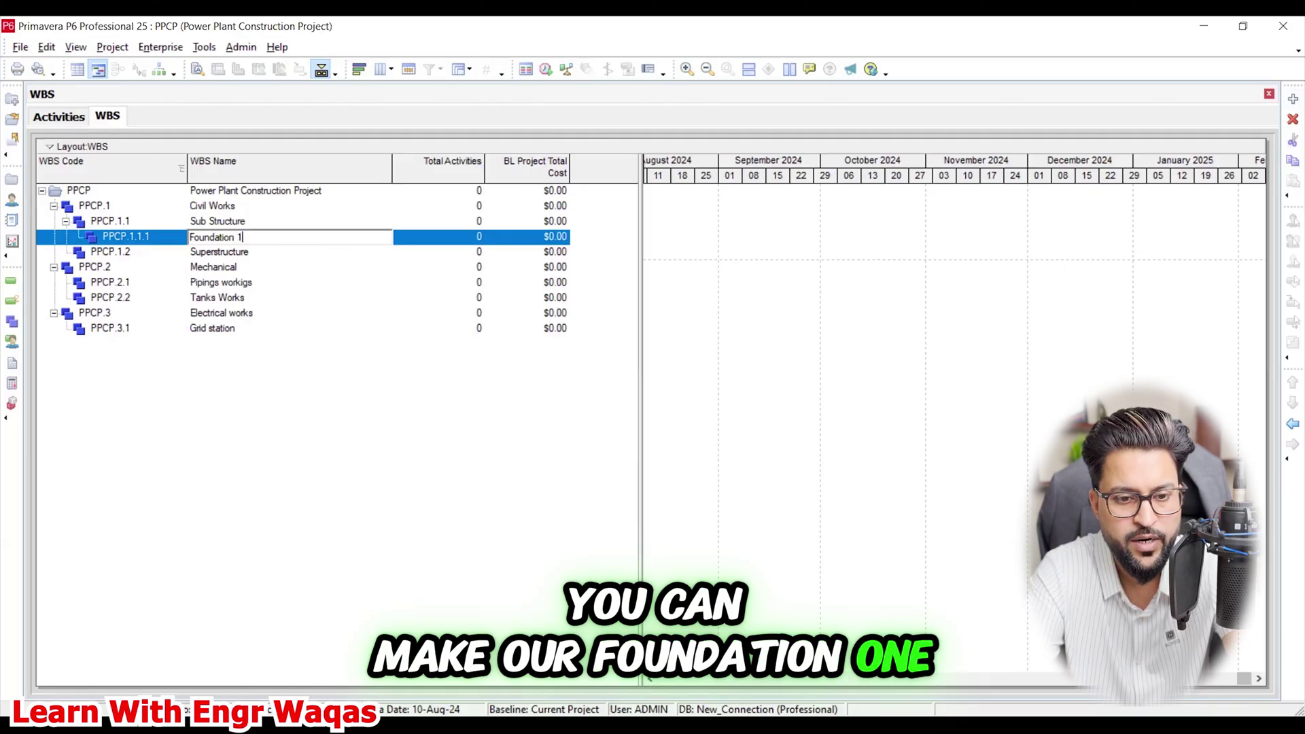
Add a second WBS element named Foundation 2 under Sub Structure
left_click(256, 222)
left_click(1293, 100)
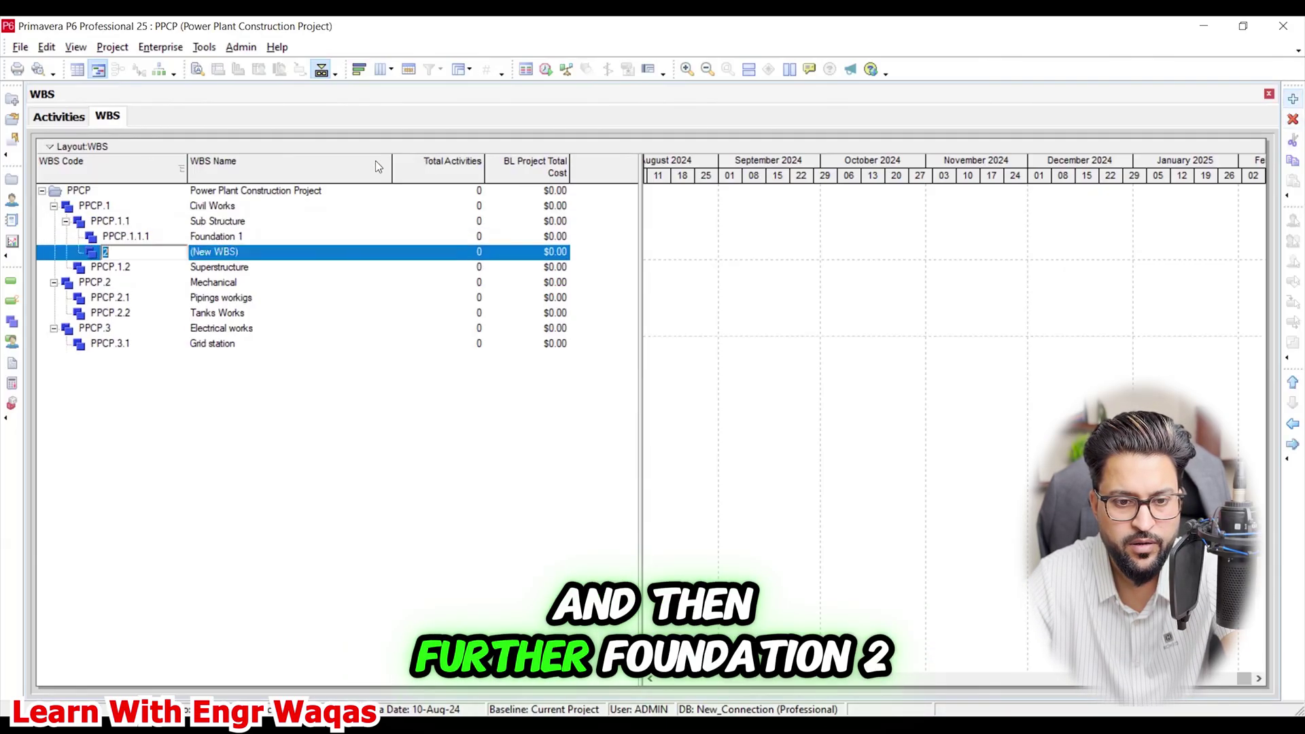
left_click(302, 251)
type("F")
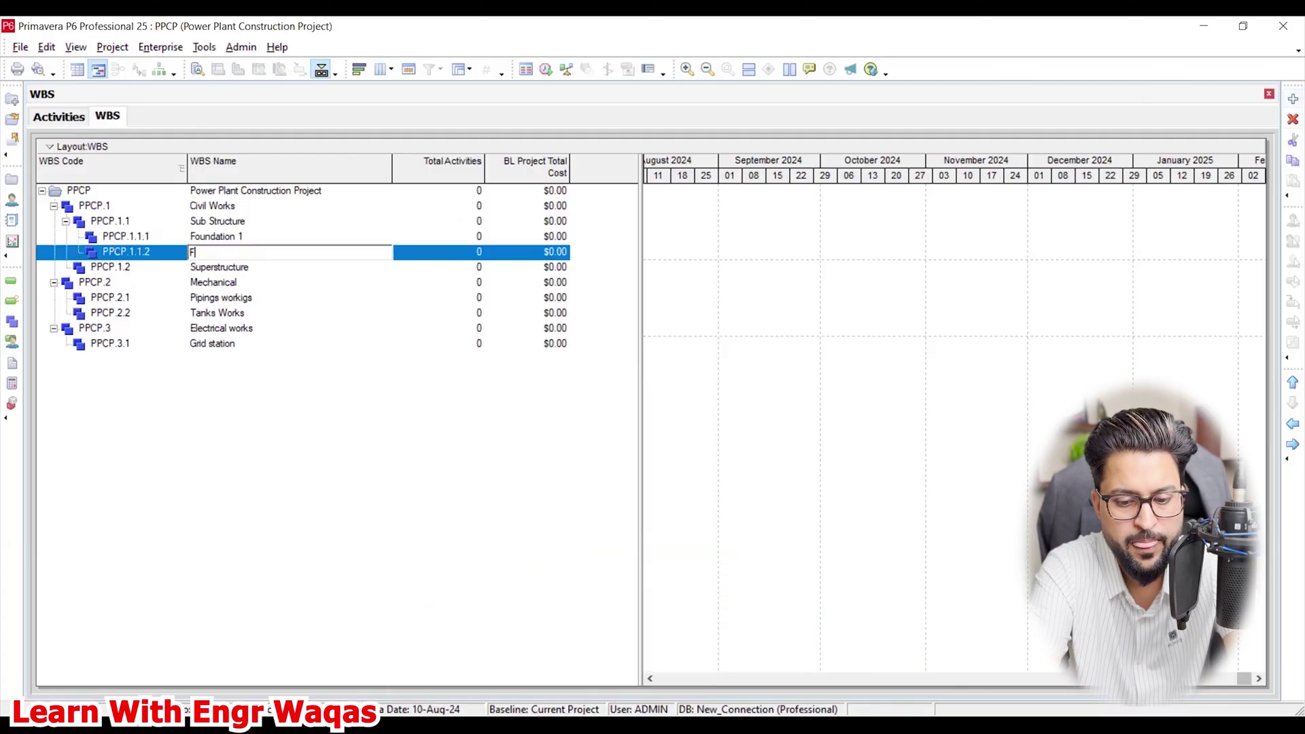
type("oundation 2")
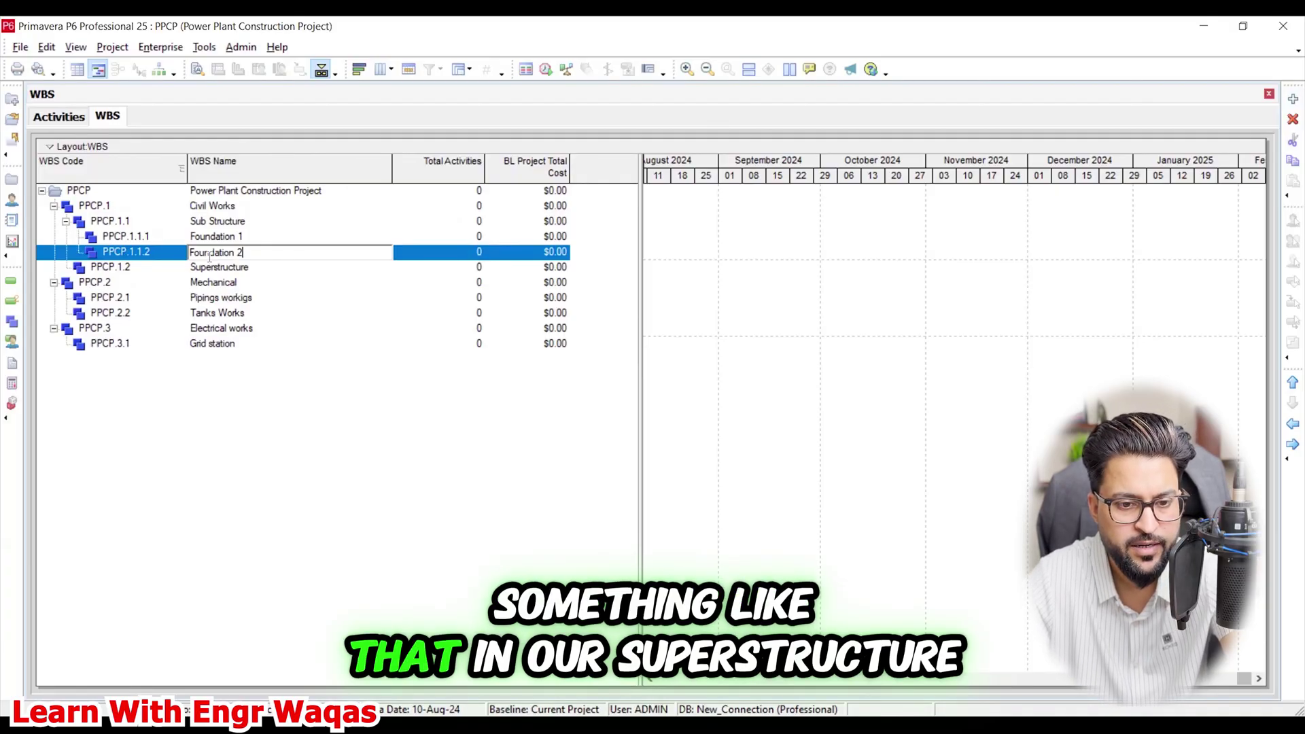
Add a WBS element named Columns under Superstructure
key("Down")
left_click(1292, 100)
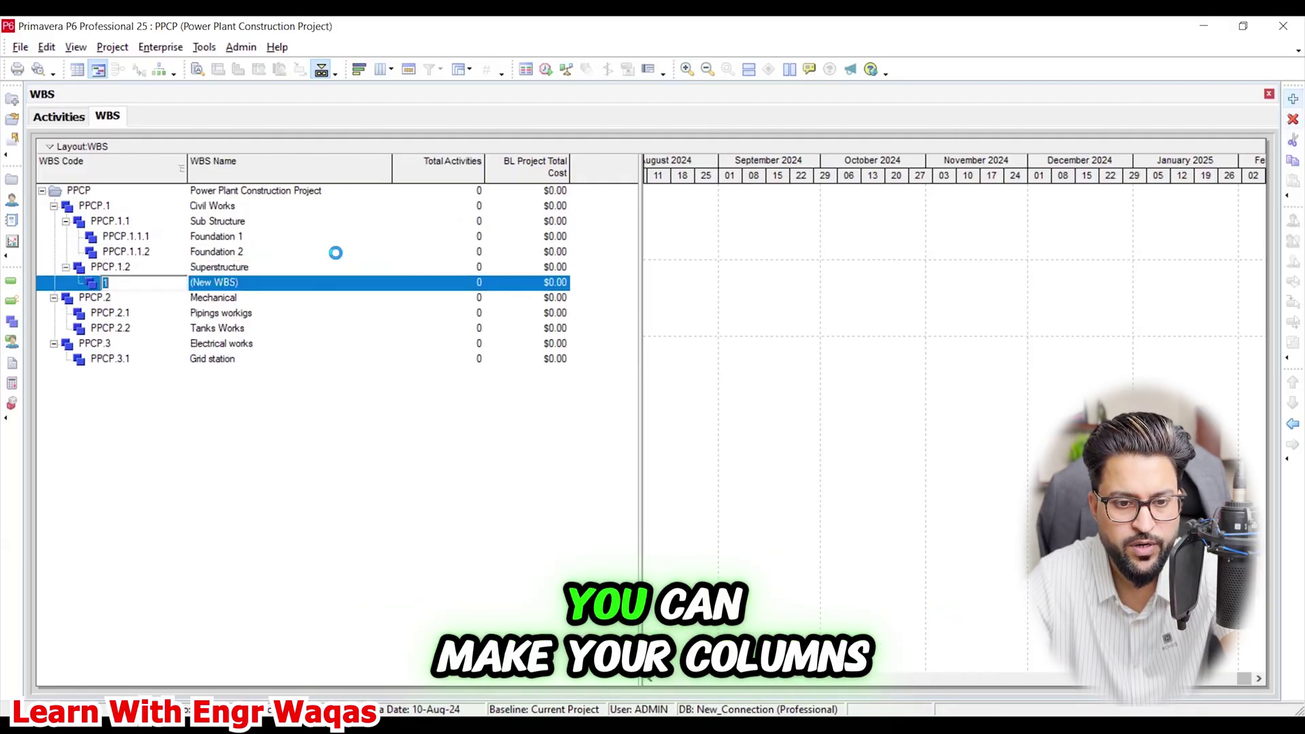
left_click(280, 283)
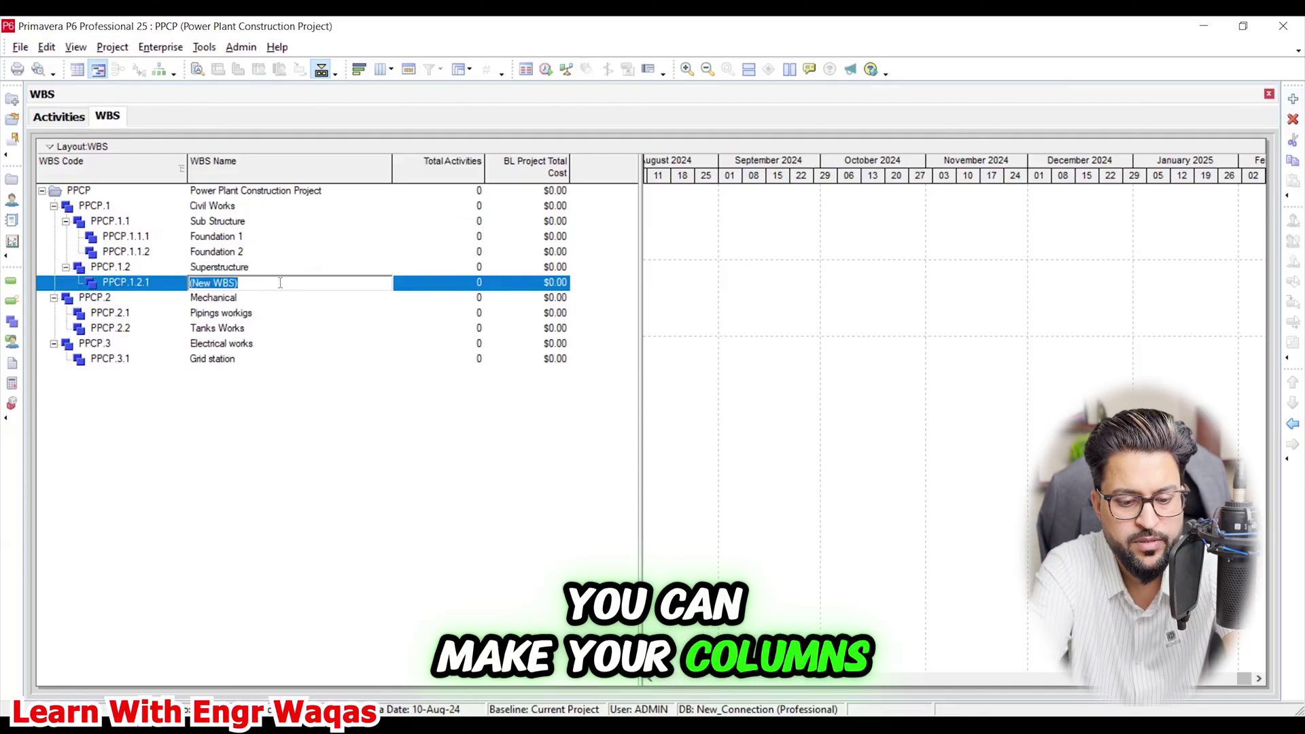
type("Columns")
key("Return")
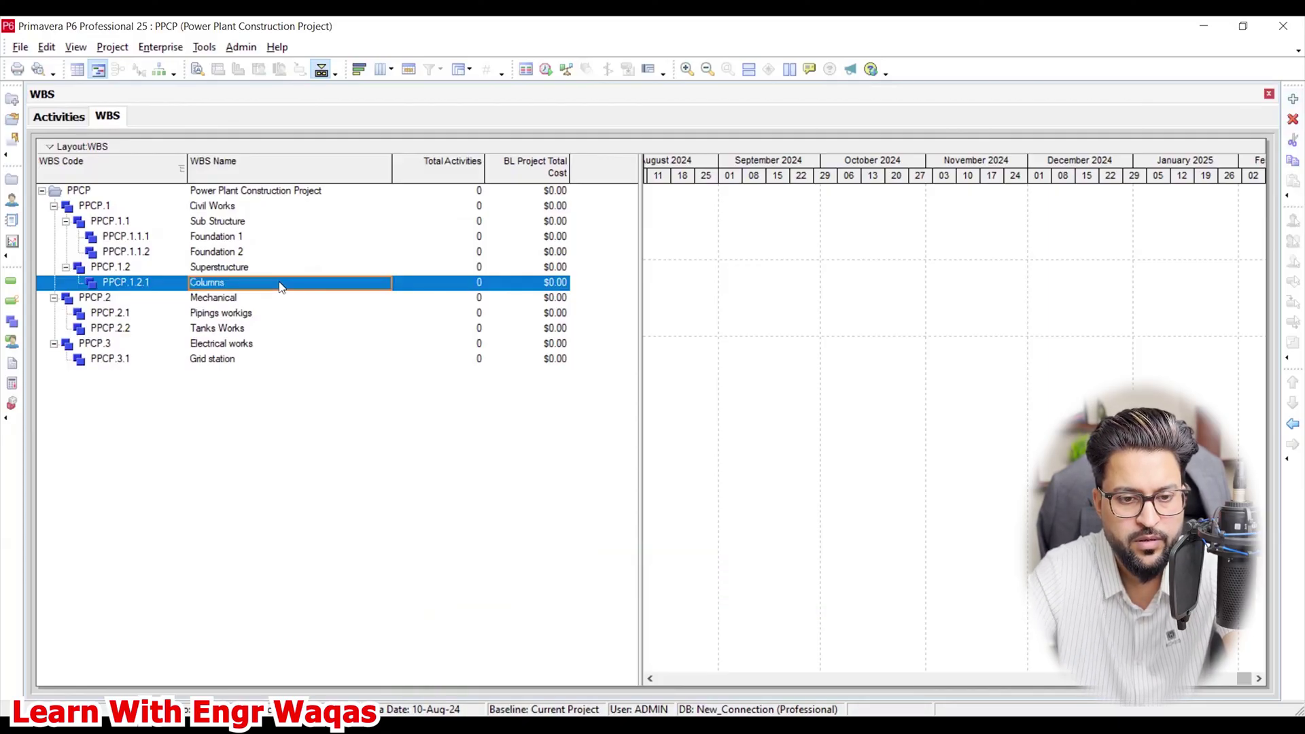
Add a WBS element named Beams under Superstructure, following Columns
left_click(260, 272)
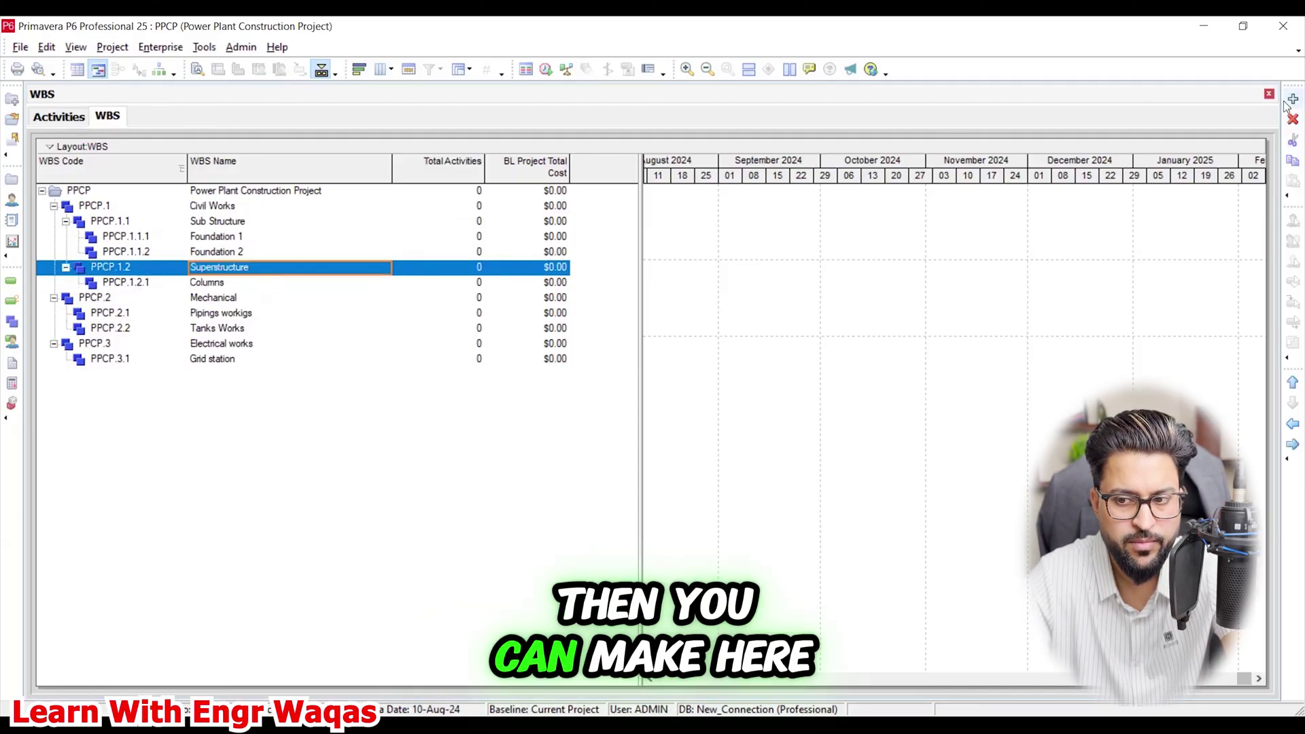
key("Insert")
left_click(256, 298)
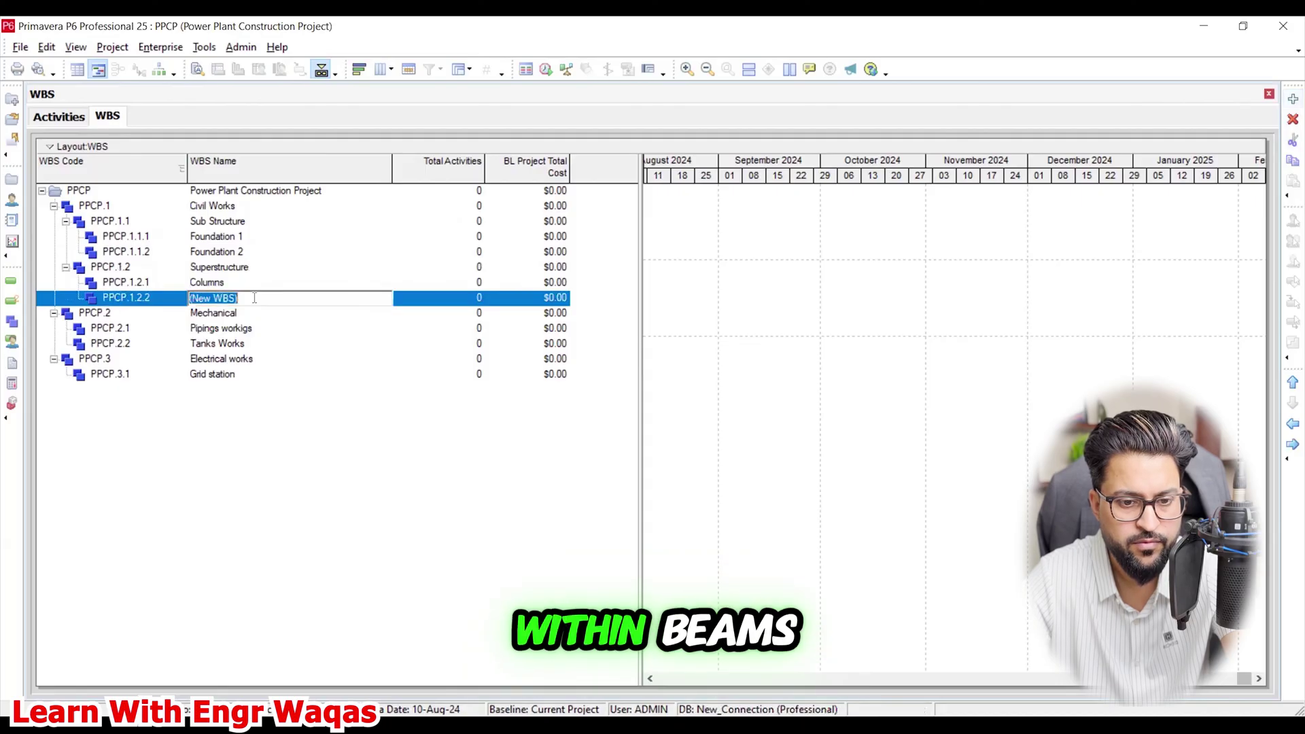
type("Beams")
key("Return")
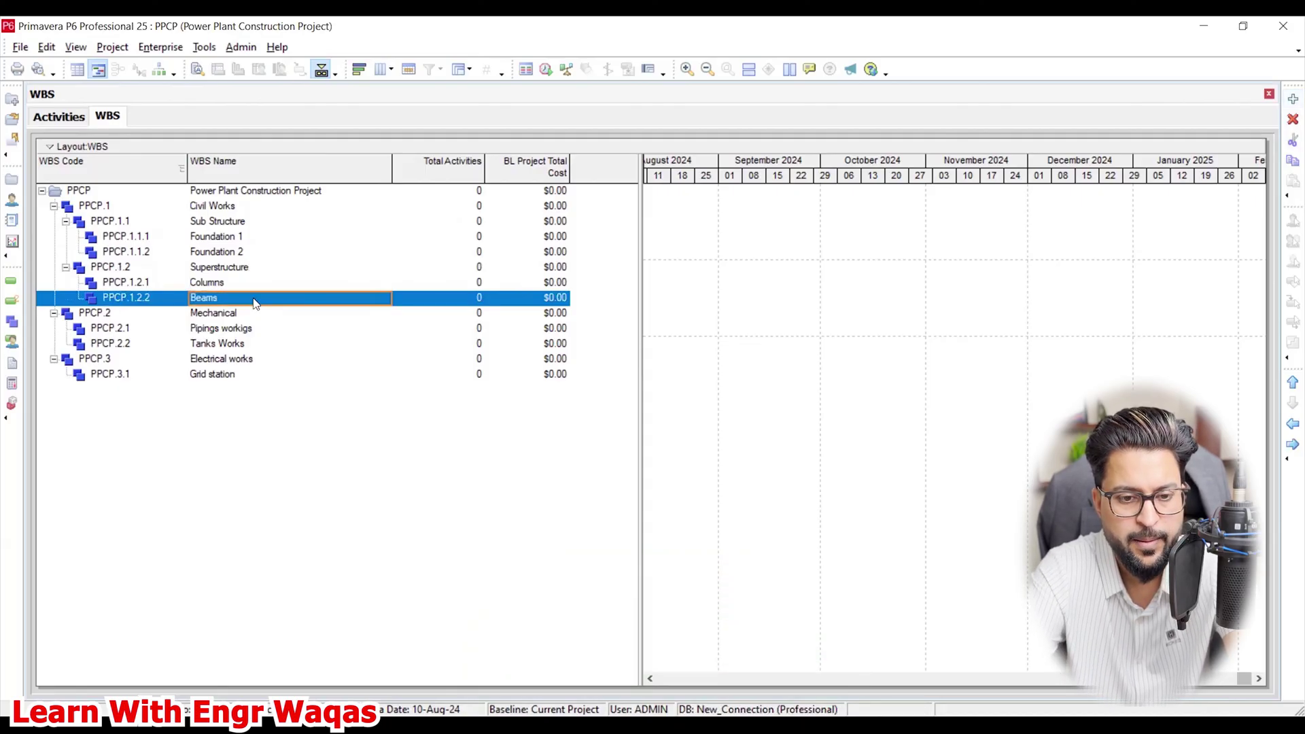
Add a third WBS element named Top roof under Superstructure, following Beams
left_click(260, 272)
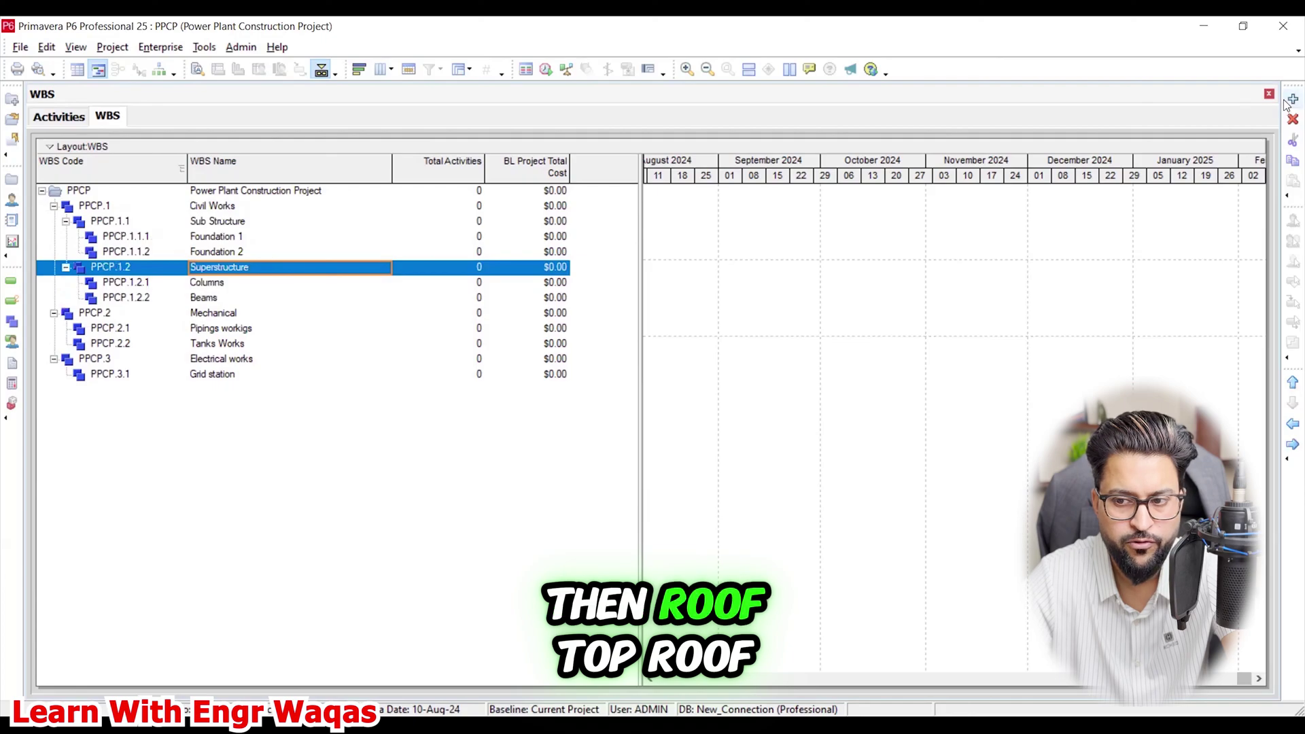
key("Insert")
left_click(278, 317)
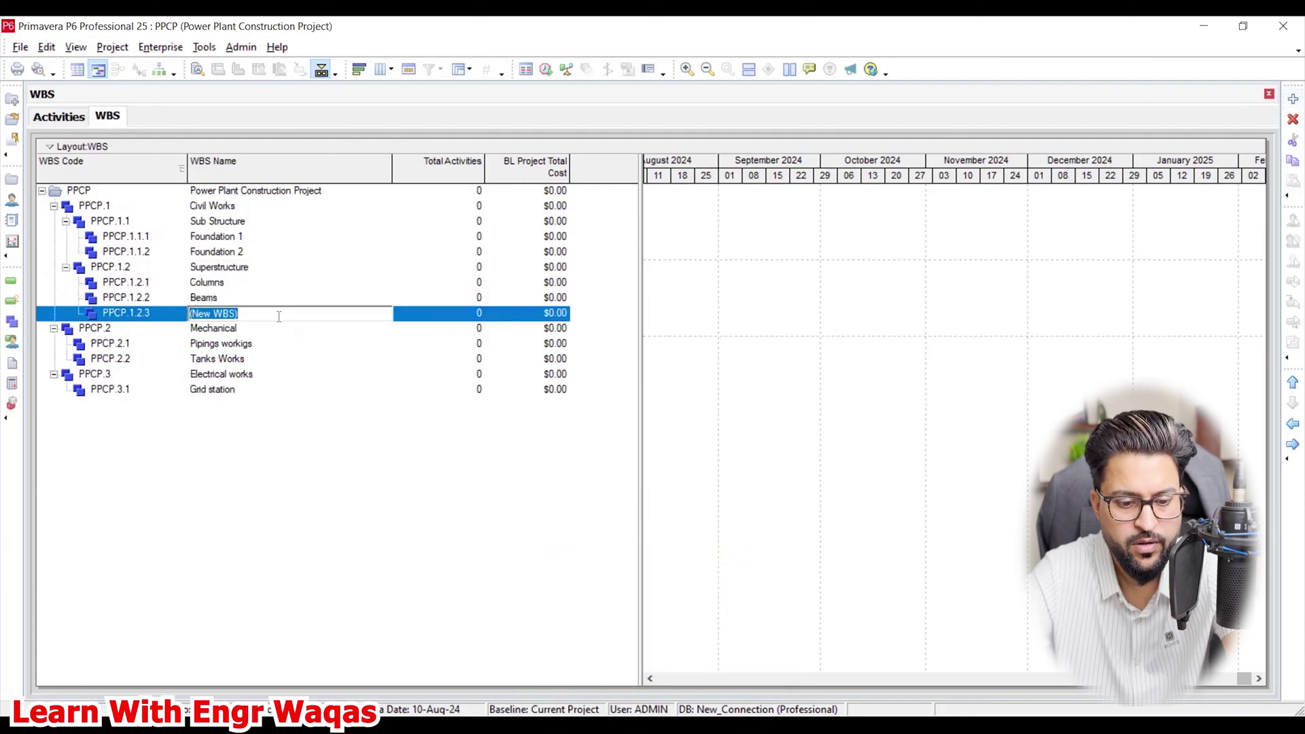
type("Top")
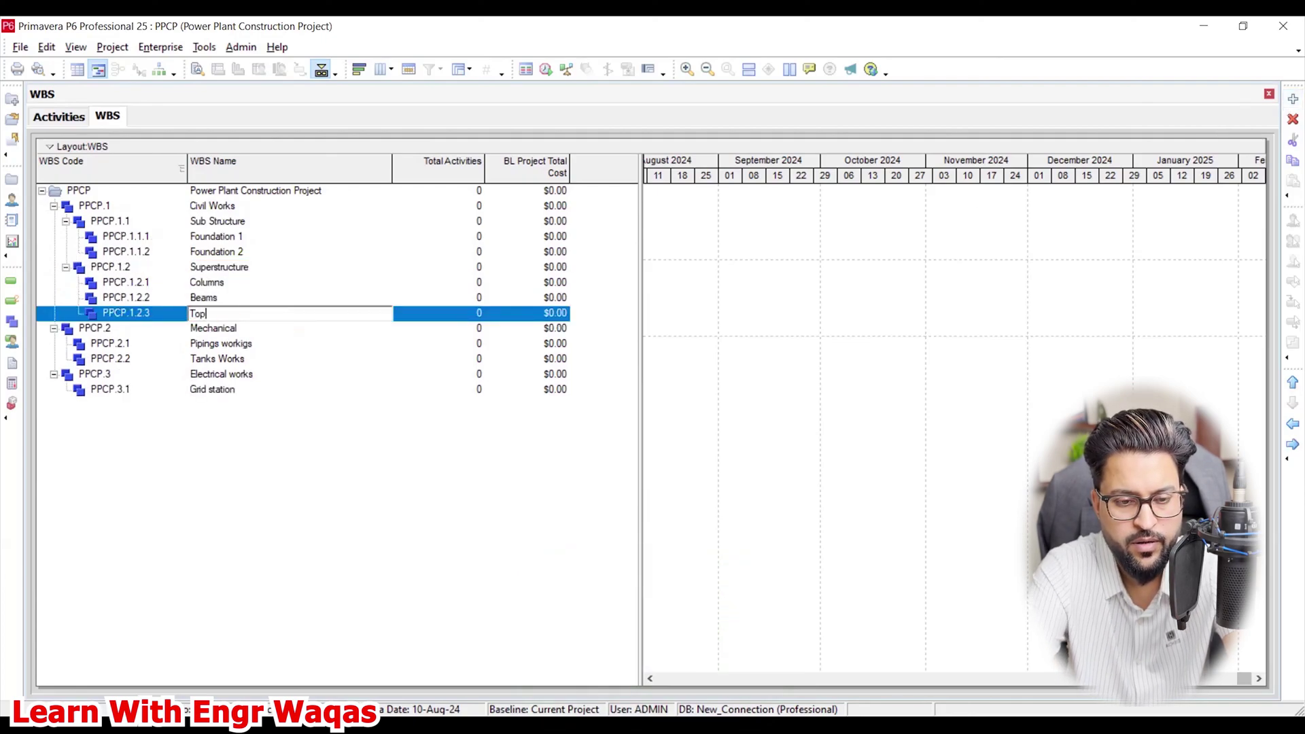
type(" roof")
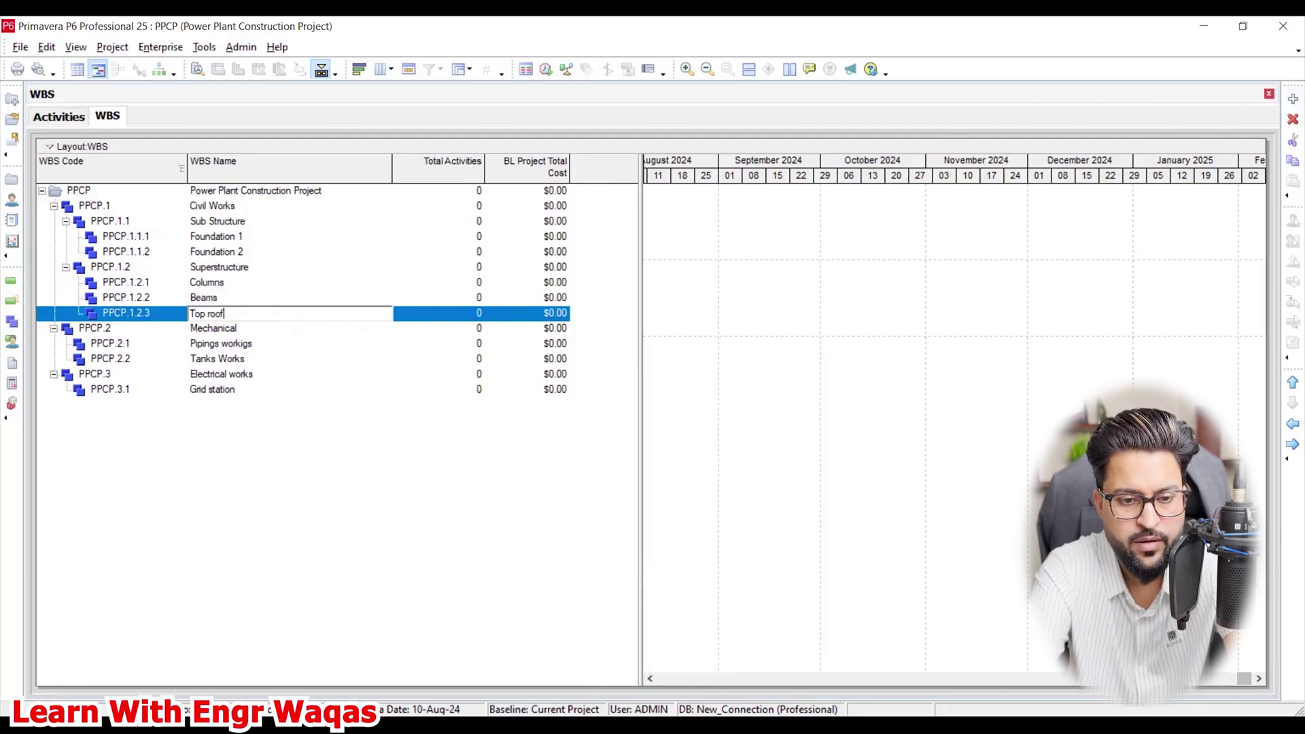
key("Return")
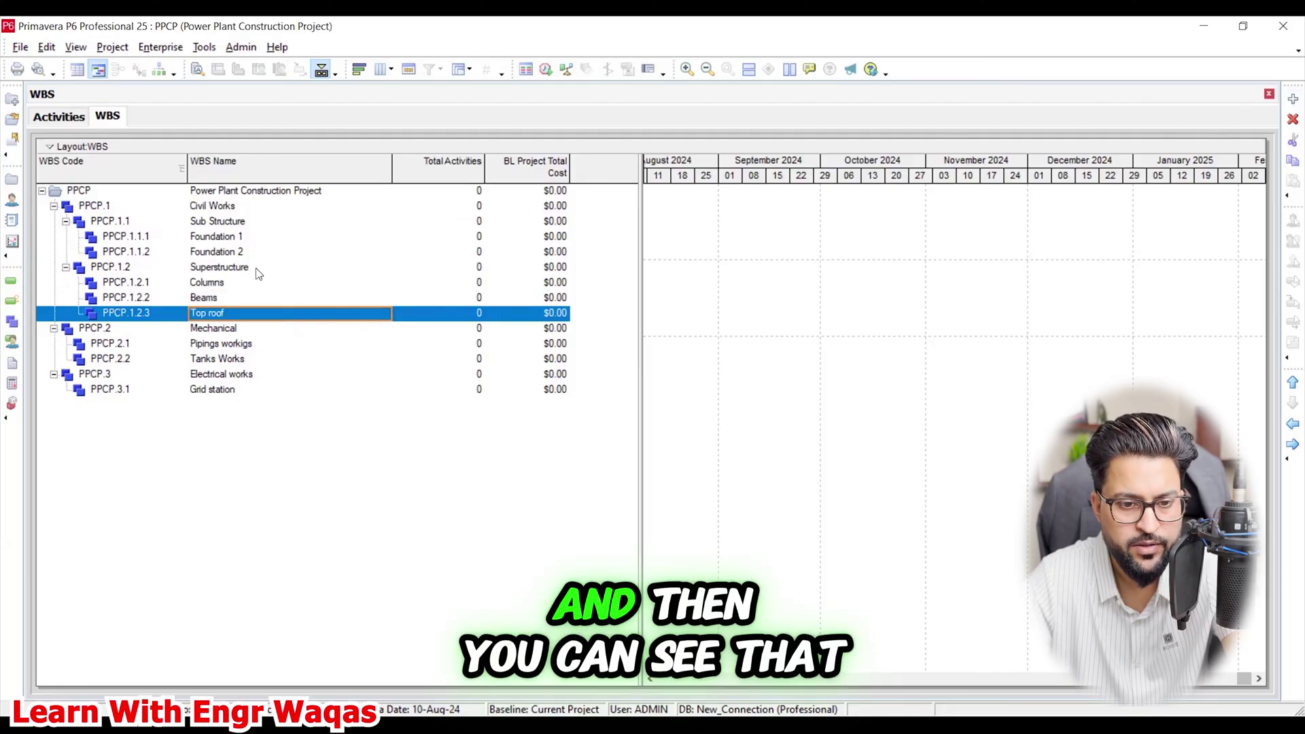
Examine how the WBS levels appear in the Activities view, including Columns, Beams and Foundation 2
left_click(231, 331)
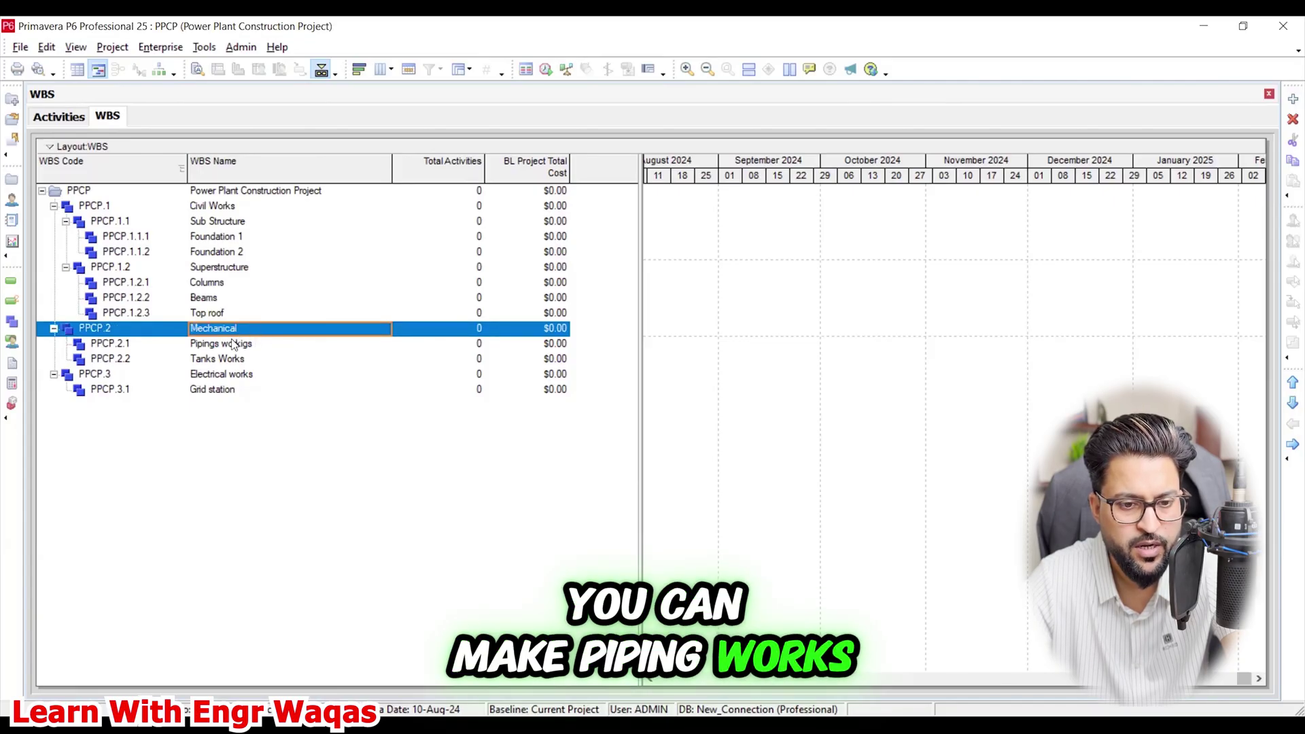
left_click(54, 117)
left_click(152, 286)
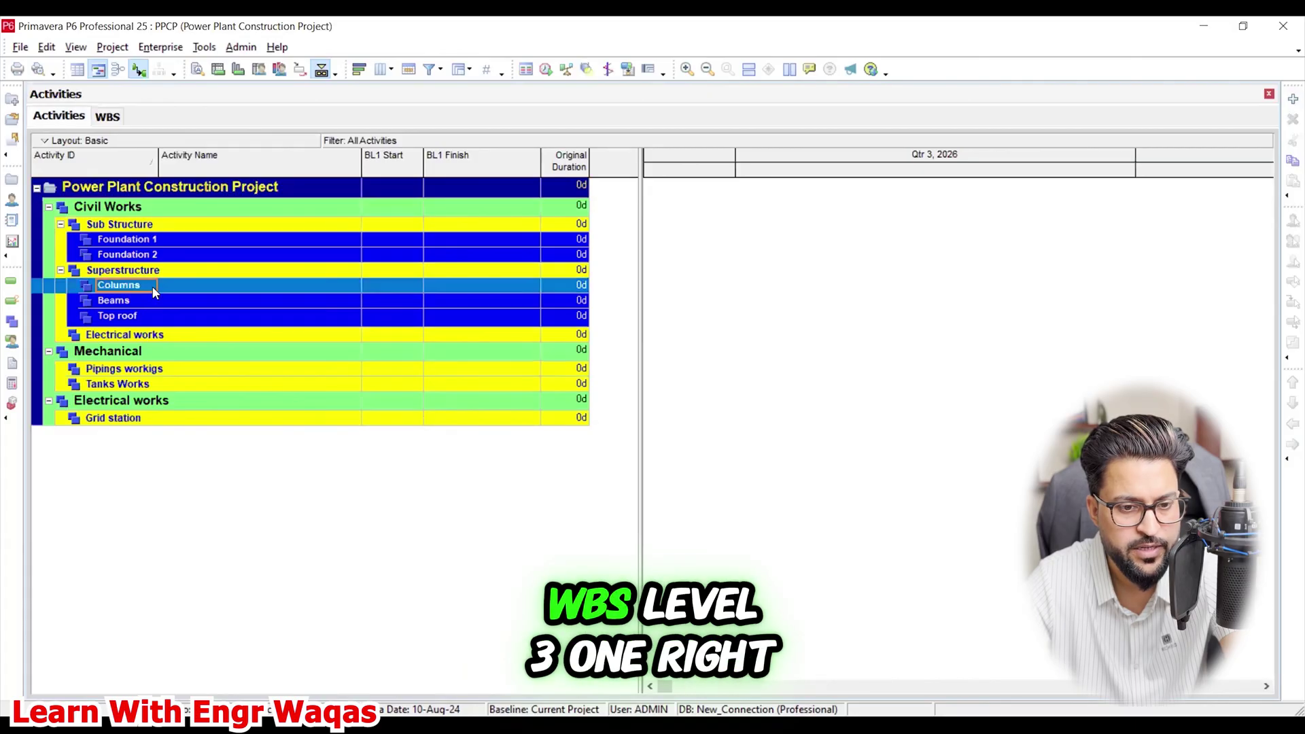
left_click(153, 299)
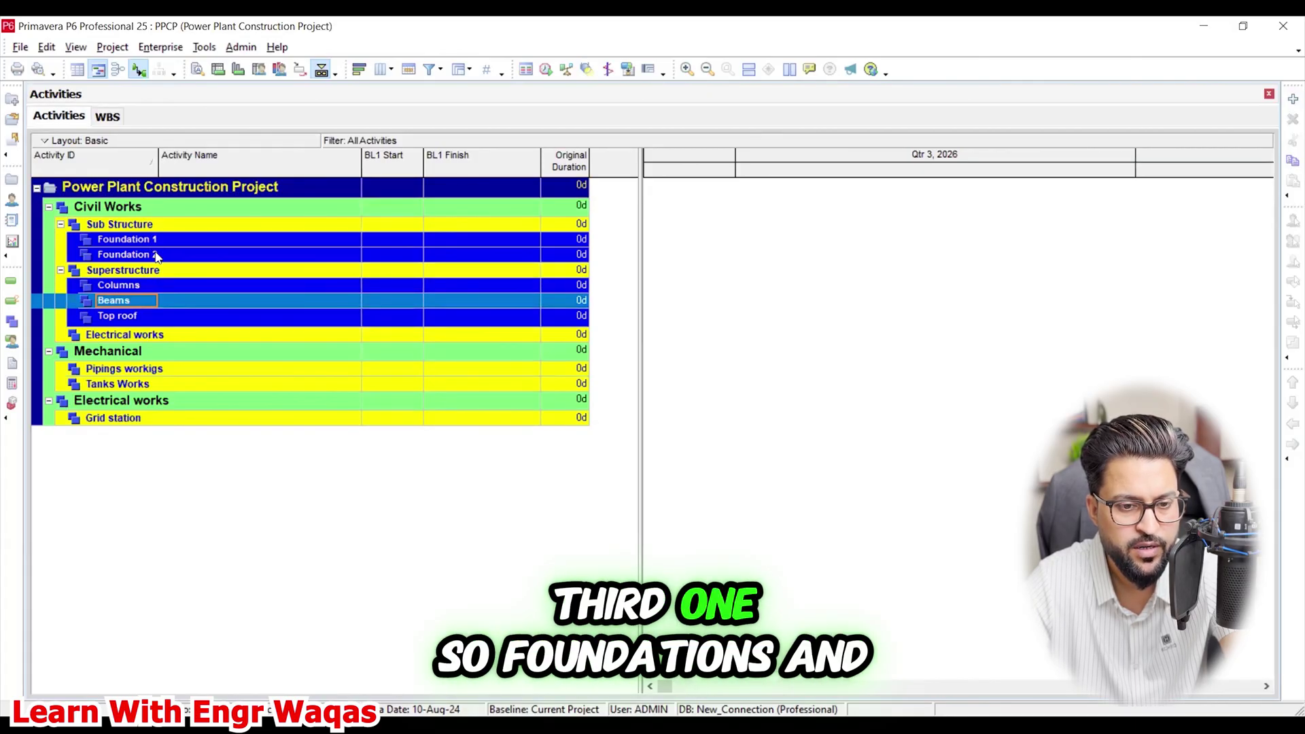
left_click(157, 256)
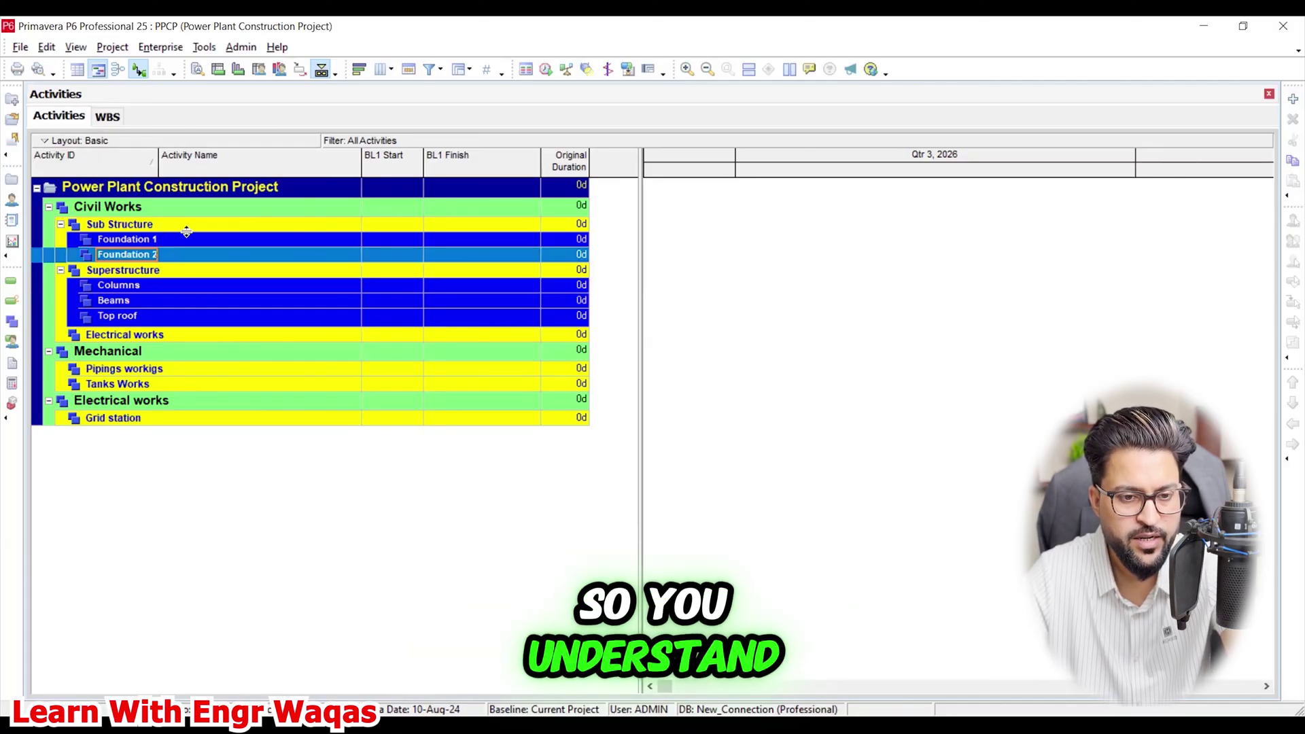
In the WBS view, outdent Foundation 2 to the same hierarchy level as Sub Structure
left_click(107, 116)
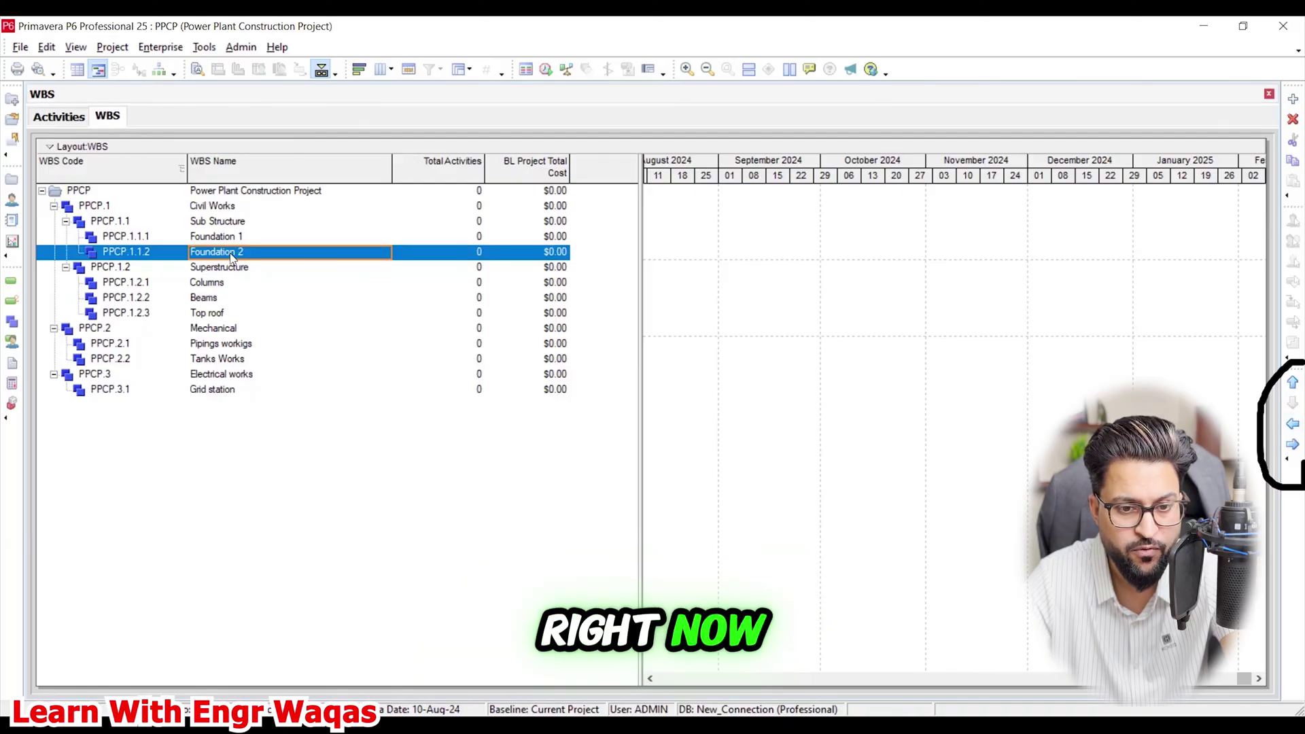
key("Up")
key("Up")
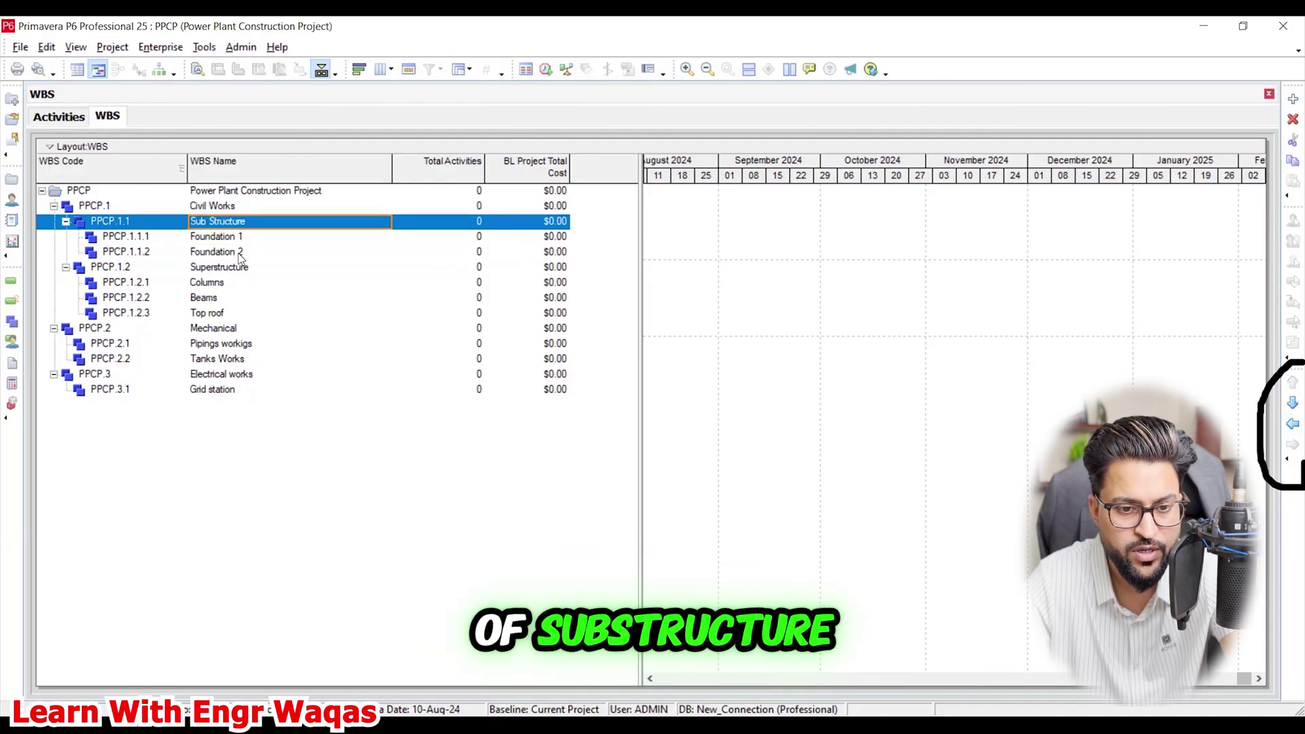
left_click(239, 258)
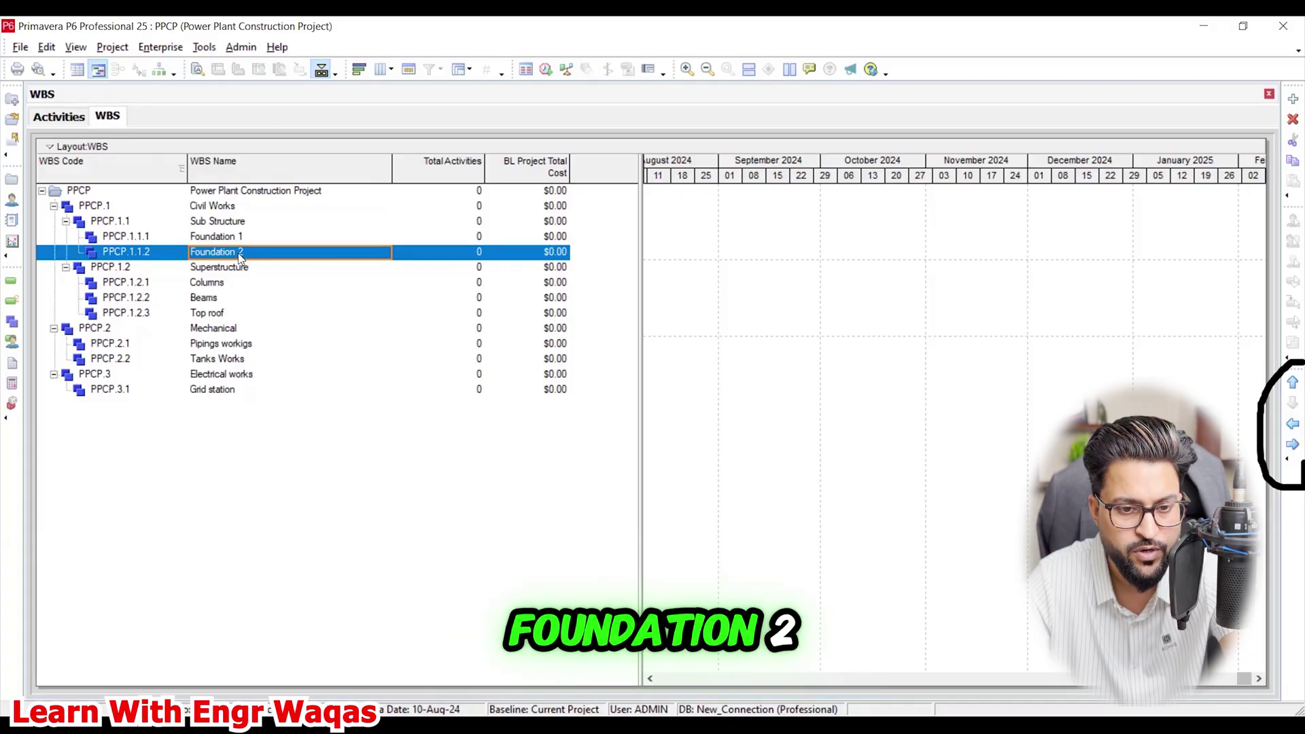
left_click(239, 225)
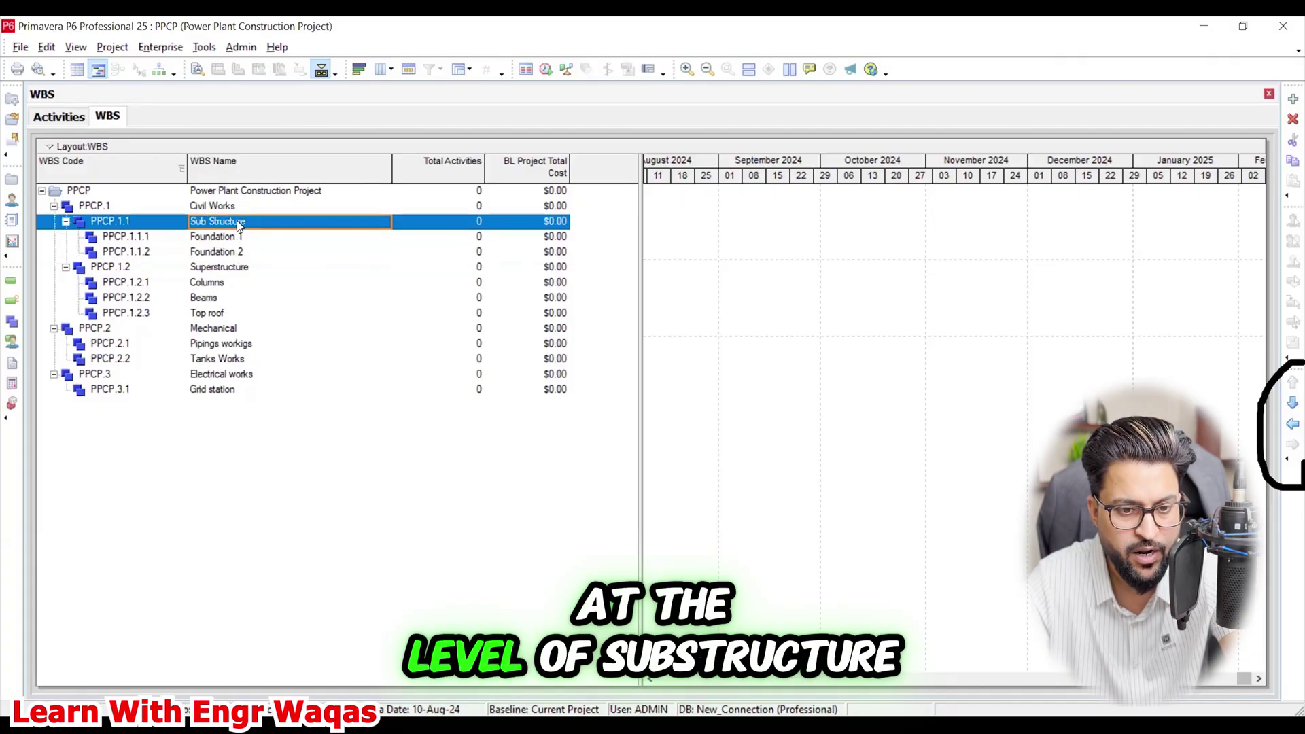
left_click(237, 253)
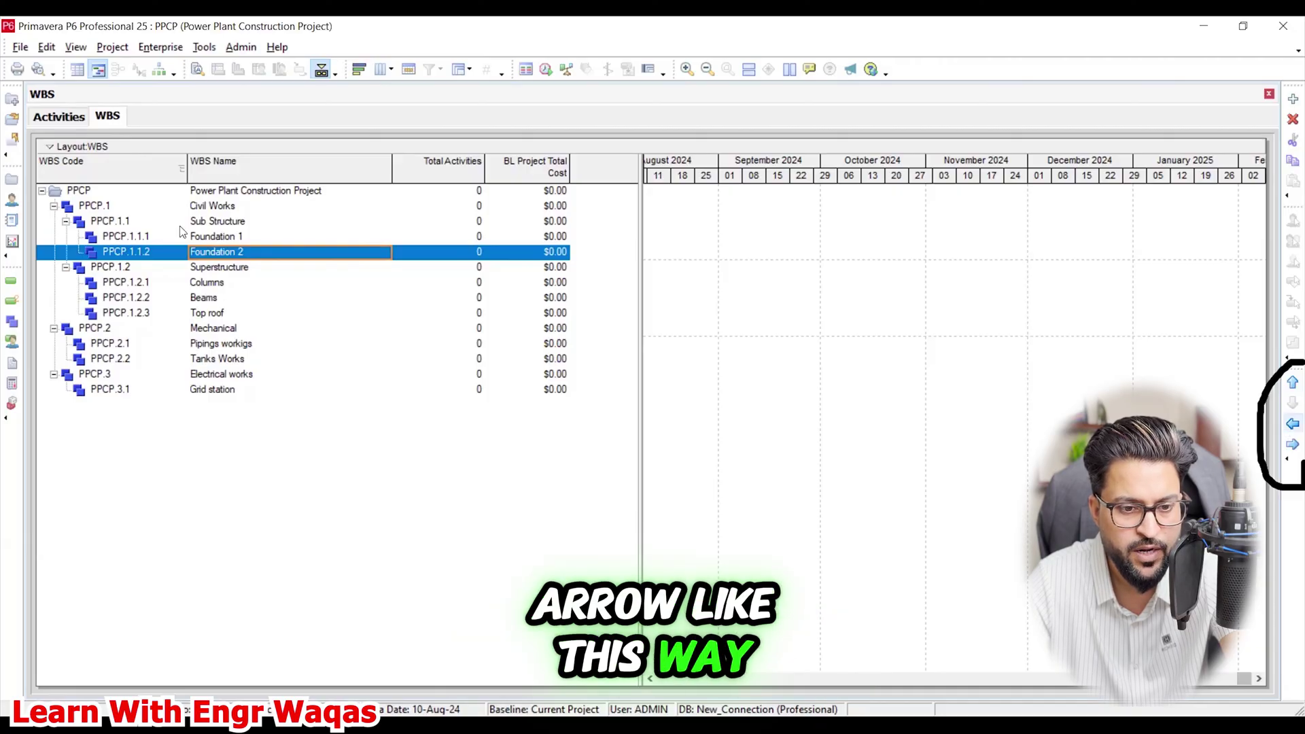
left_click(1292, 425)
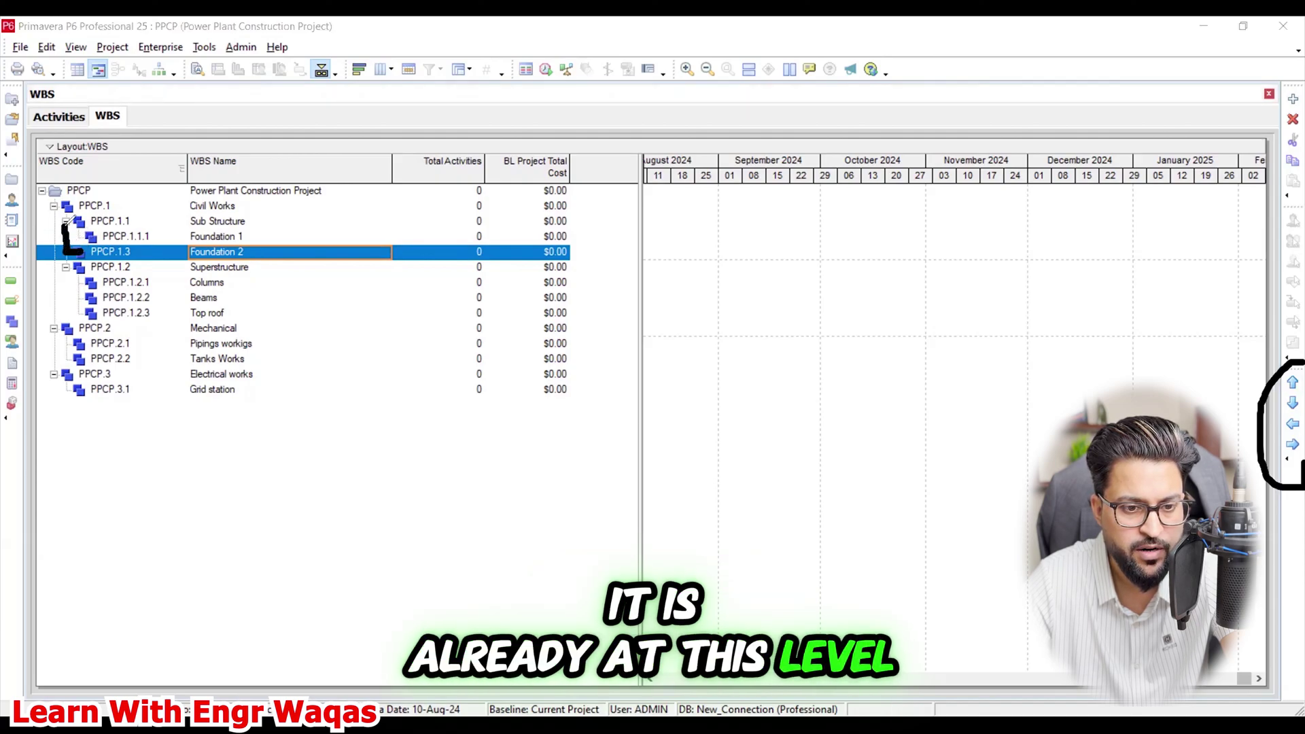
mouse_move(133, 221)
left_mouse_down()
mouse_move(160, 219)
mouse_move(168, 252)
left_mouse_up()
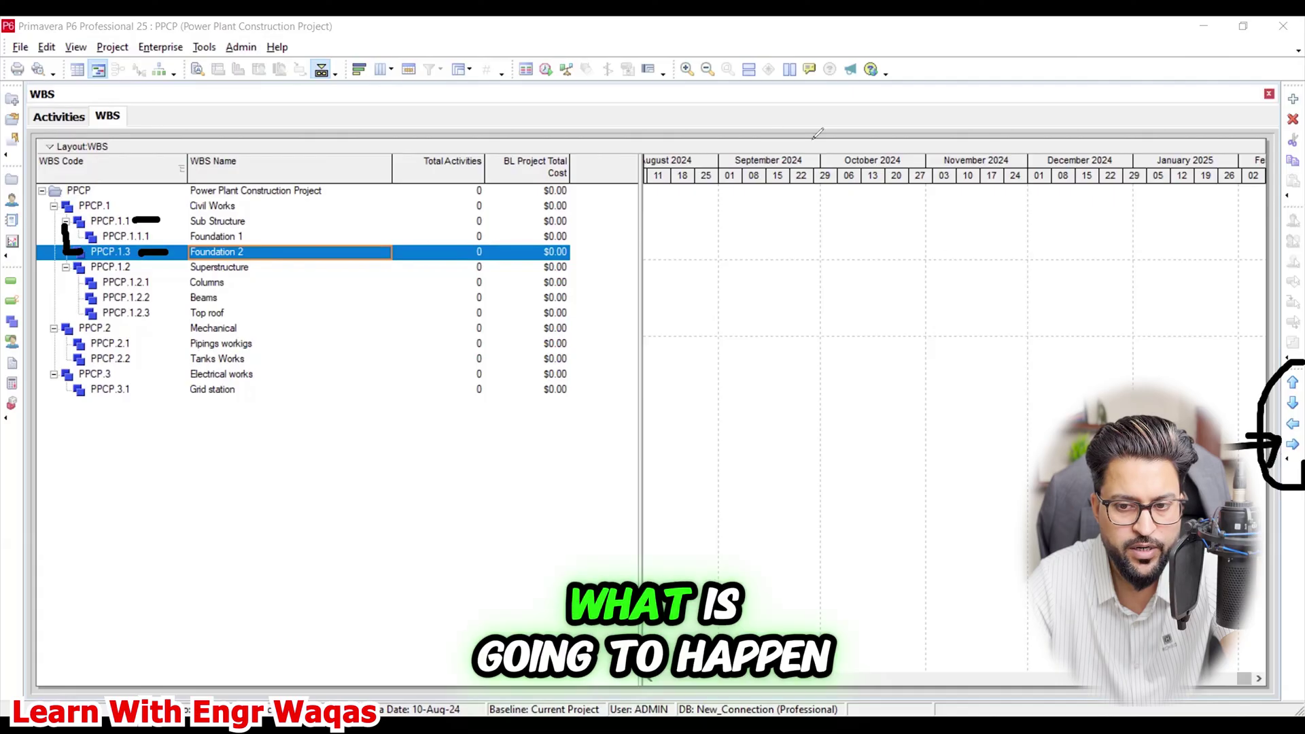
Indent Foundation 2 back under Sub Structure, at the same level as Foundation 1
left_click(1293, 444)
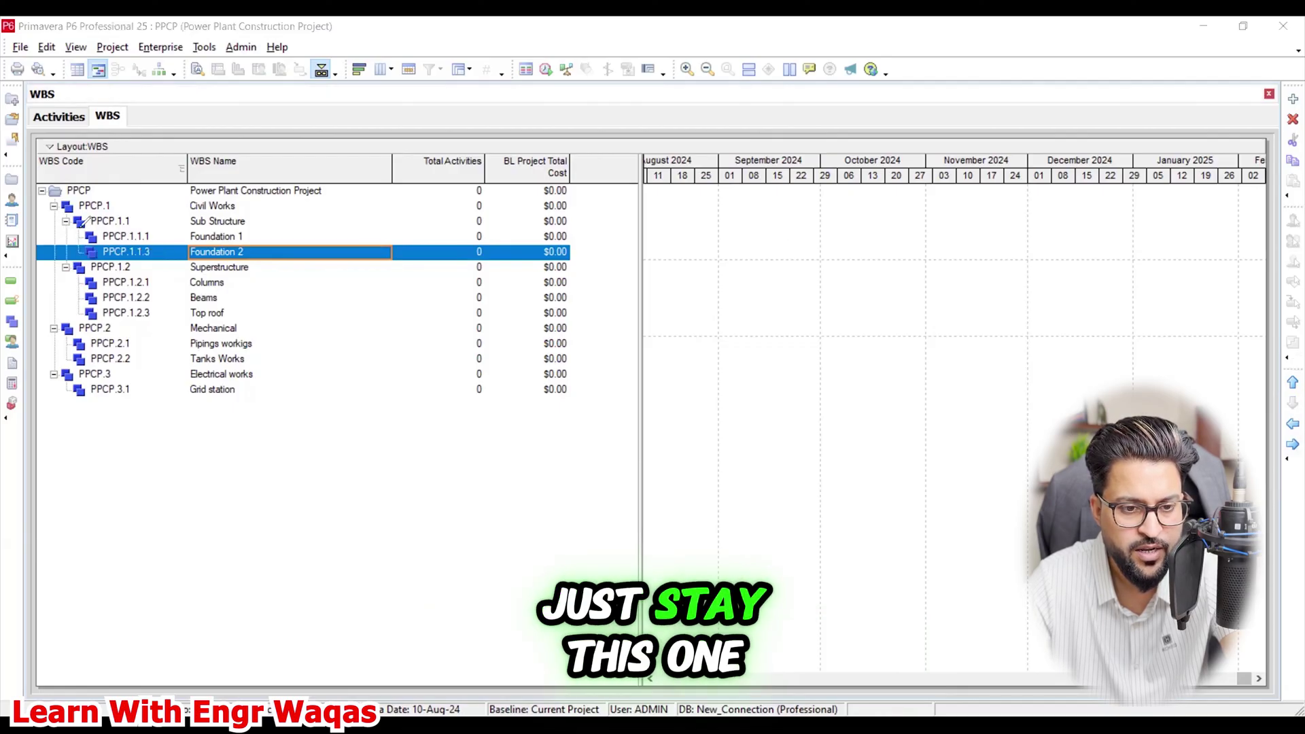
left_click_drag(1294, 331, 1303, 515)
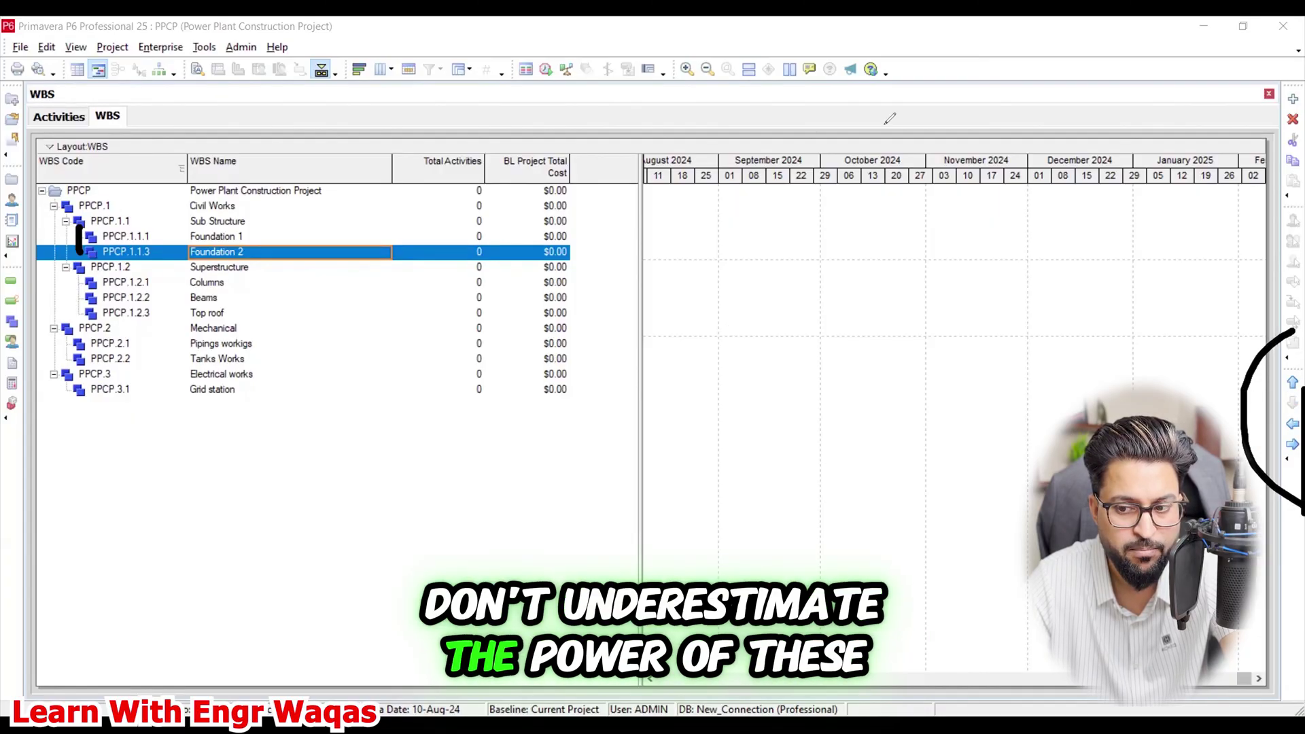
key("Escape")
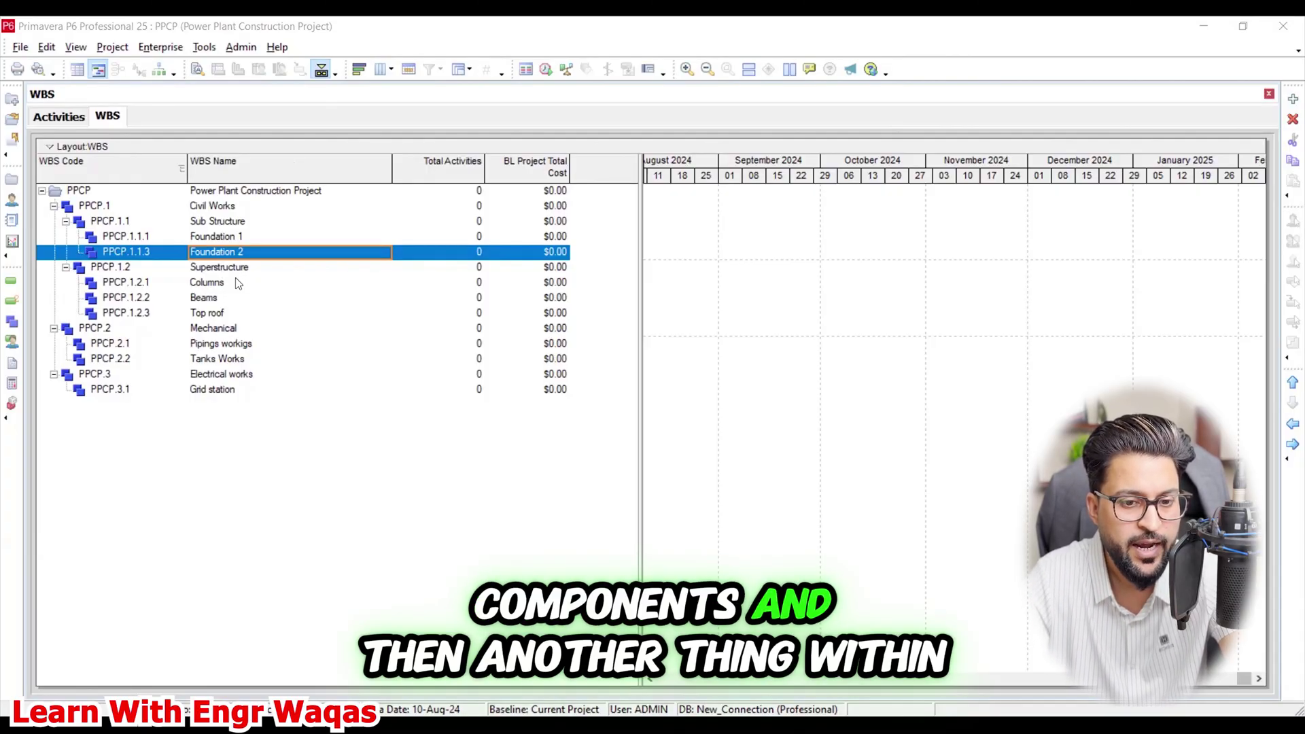
Select the Gantt Chart as the top layout, and switch the top layout to the WBS Table
left_click(49, 148)
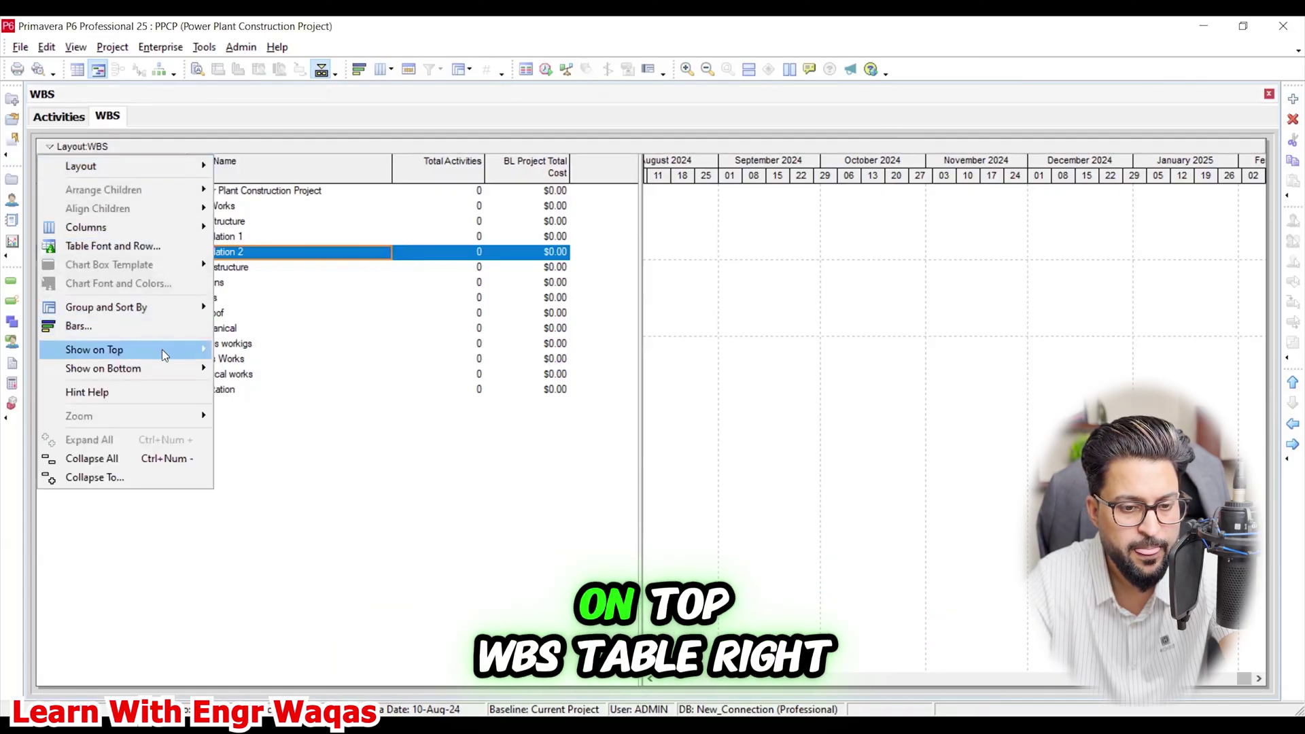
mouse_move(162, 349)
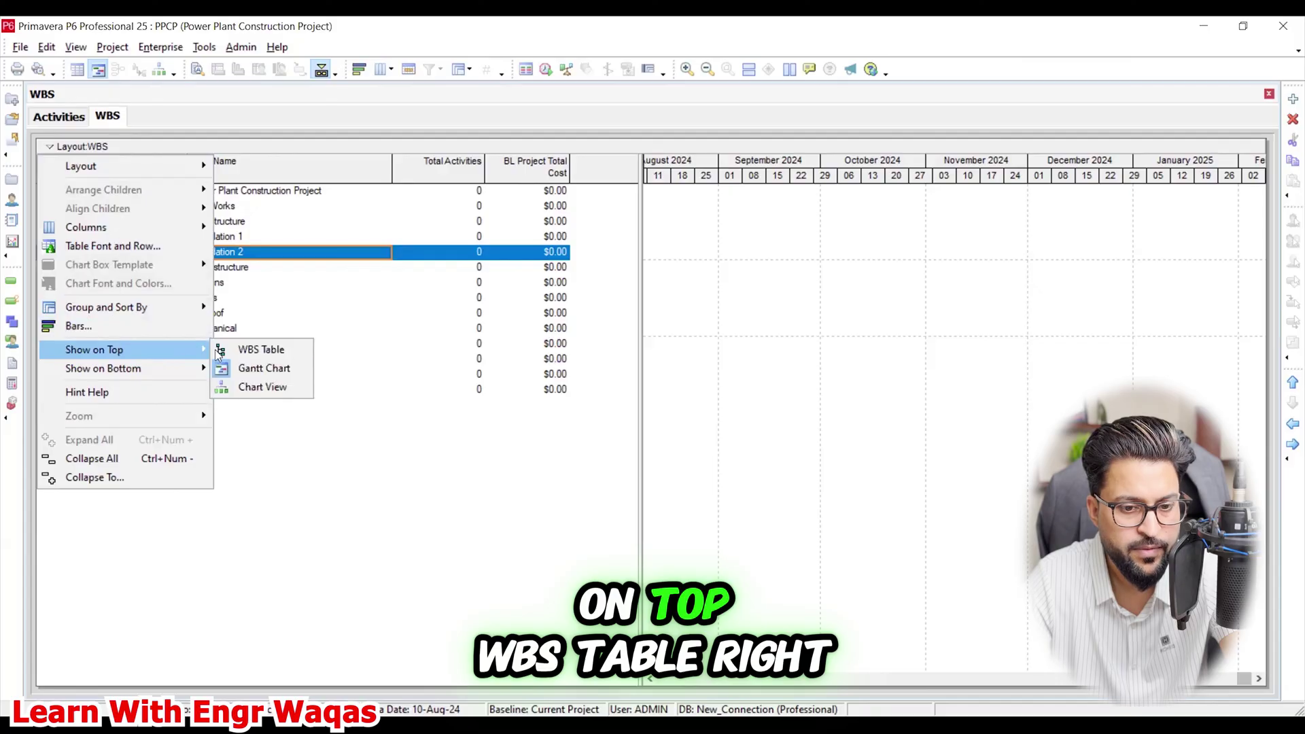
left_click(282, 373)
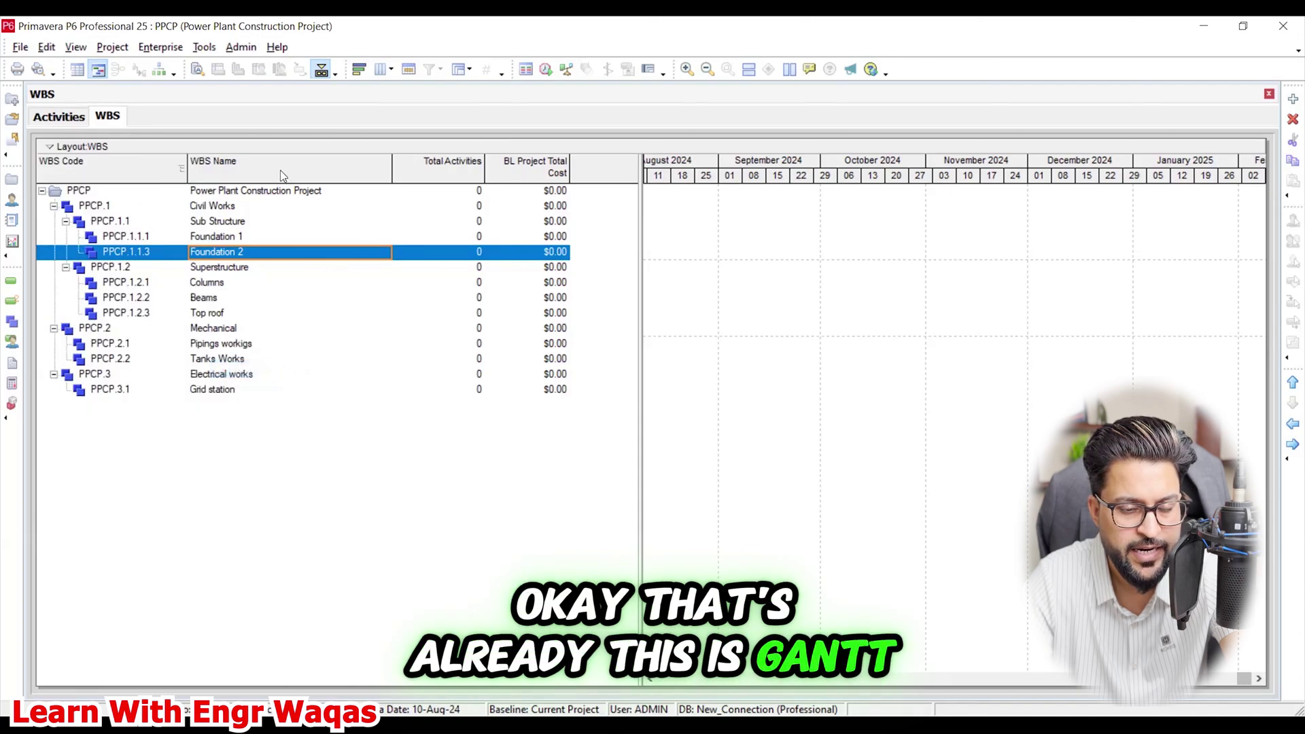
left_click(55, 148)
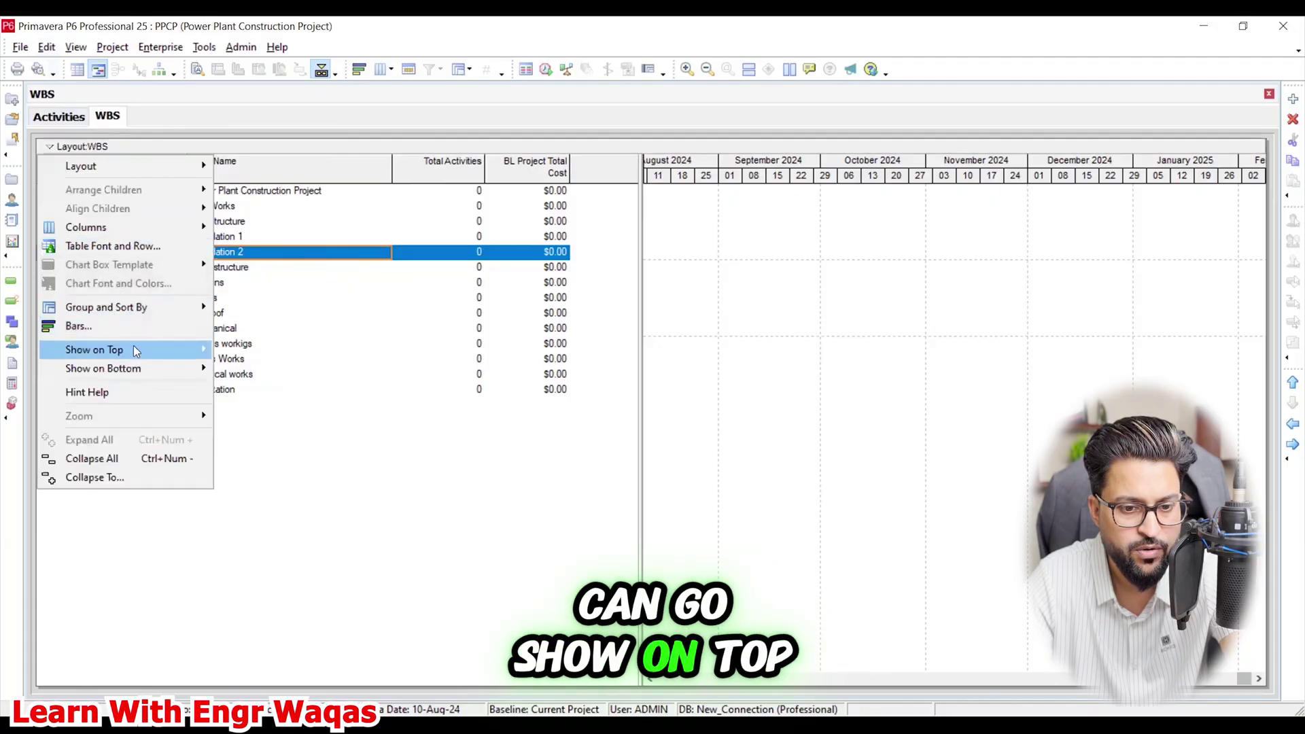
mouse_move(133, 350)
left_click(269, 352)
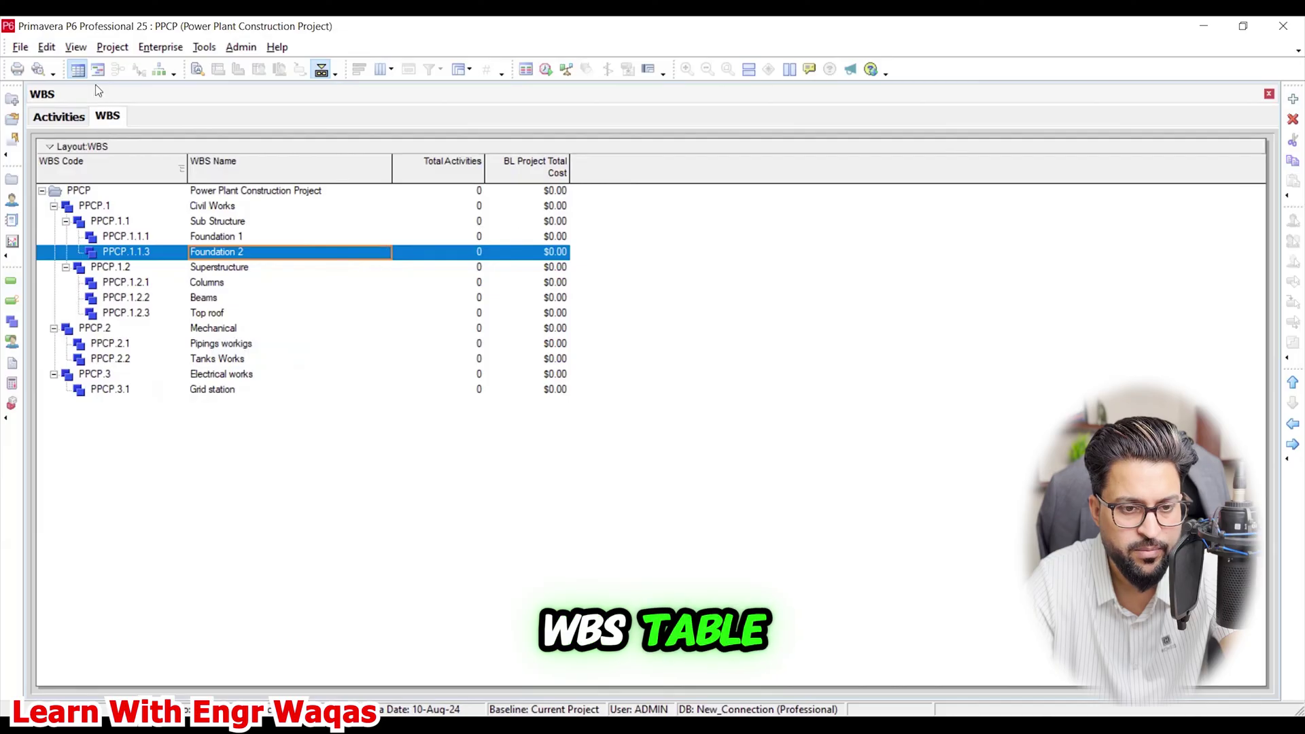
Replace the WBS Table with the Gantt Chart in the top layout
left_click(54, 146)
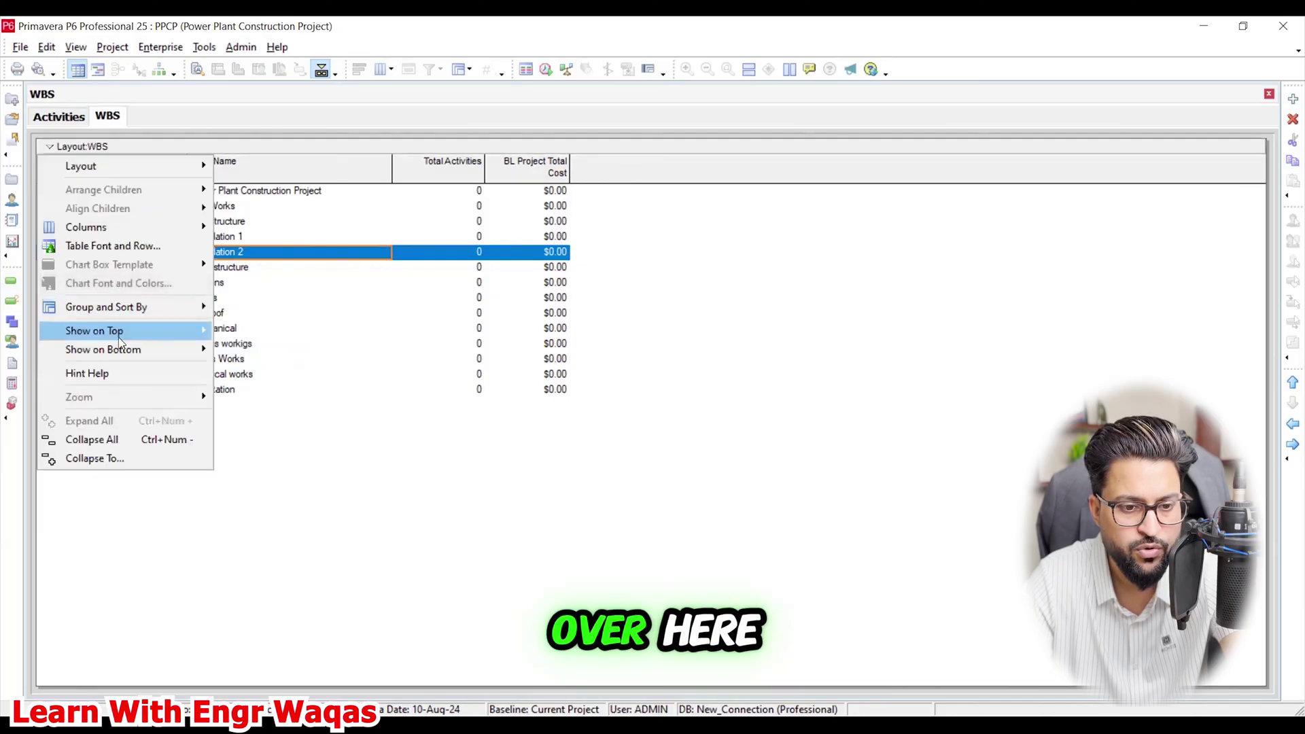
mouse_move(200, 330)
left_click(260, 353)
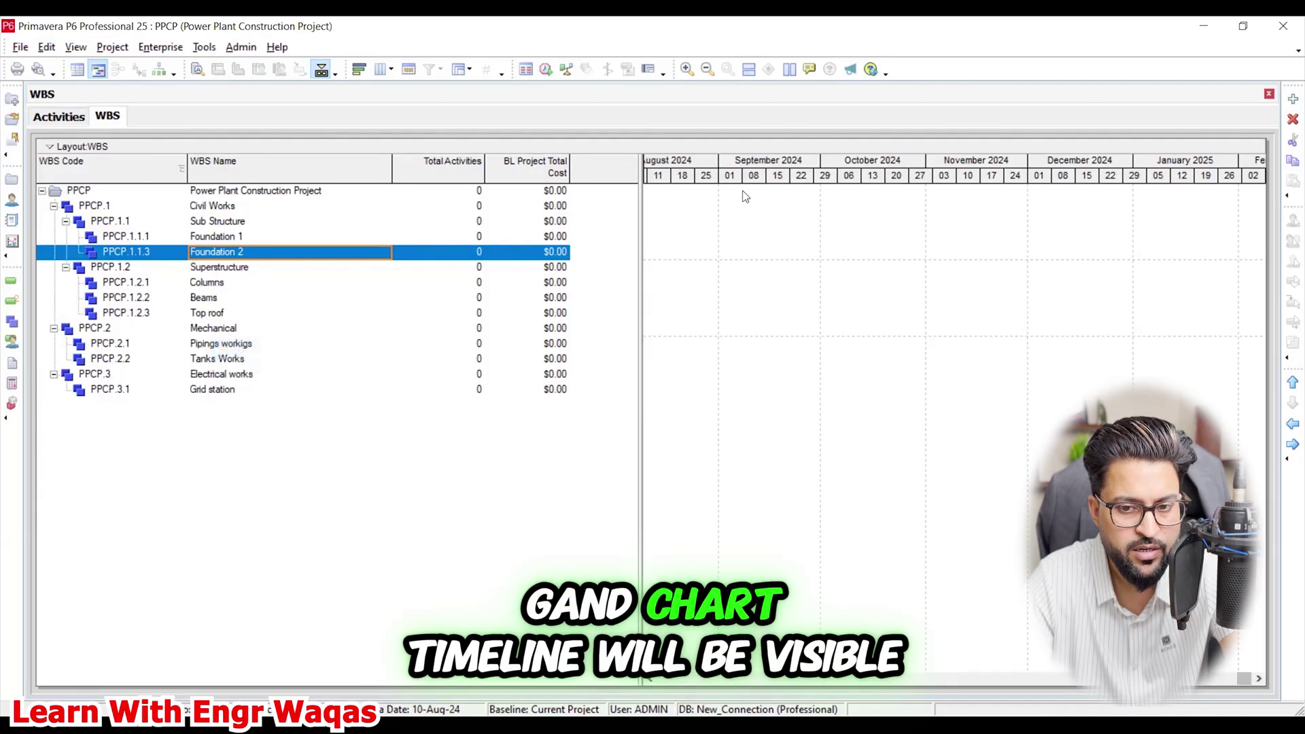
Display the work breakdown structure as a Chart View diagram in the top layout and examine its full hierarchy
left_click(48, 149)
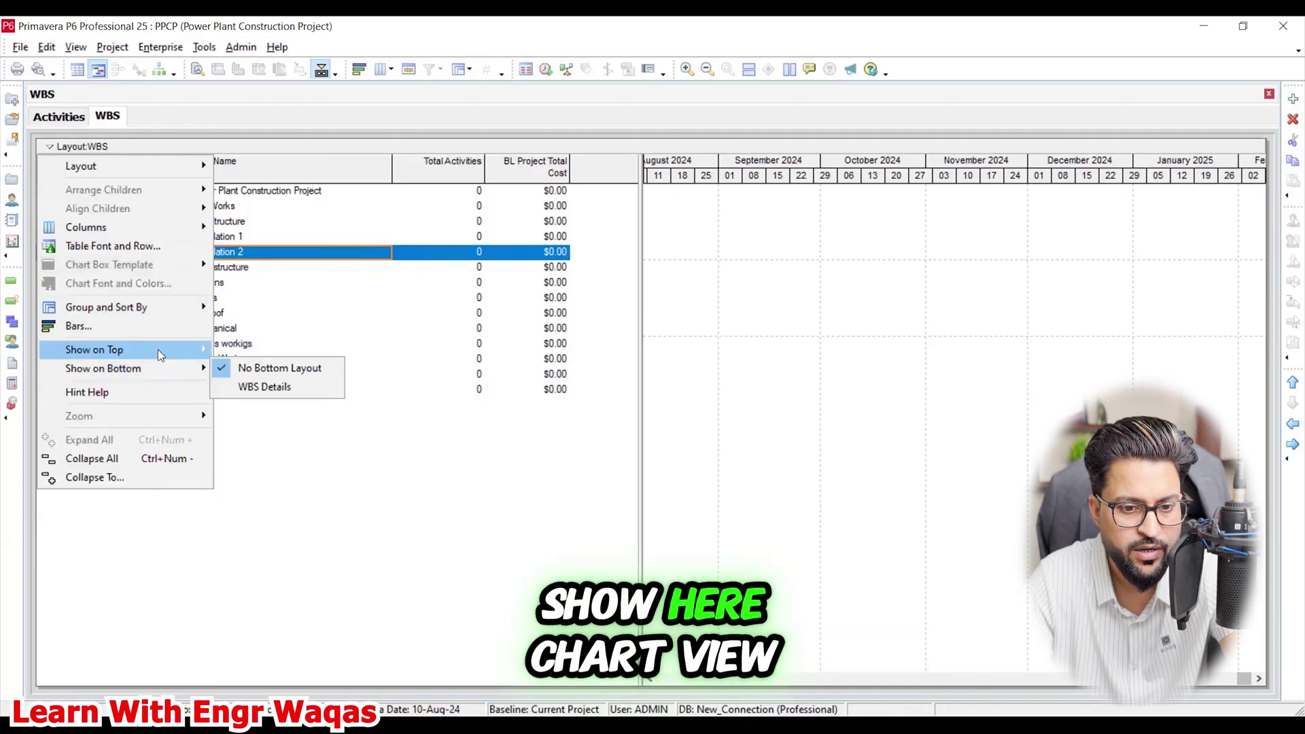
mouse_move(202, 351)
left_click(263, 388)
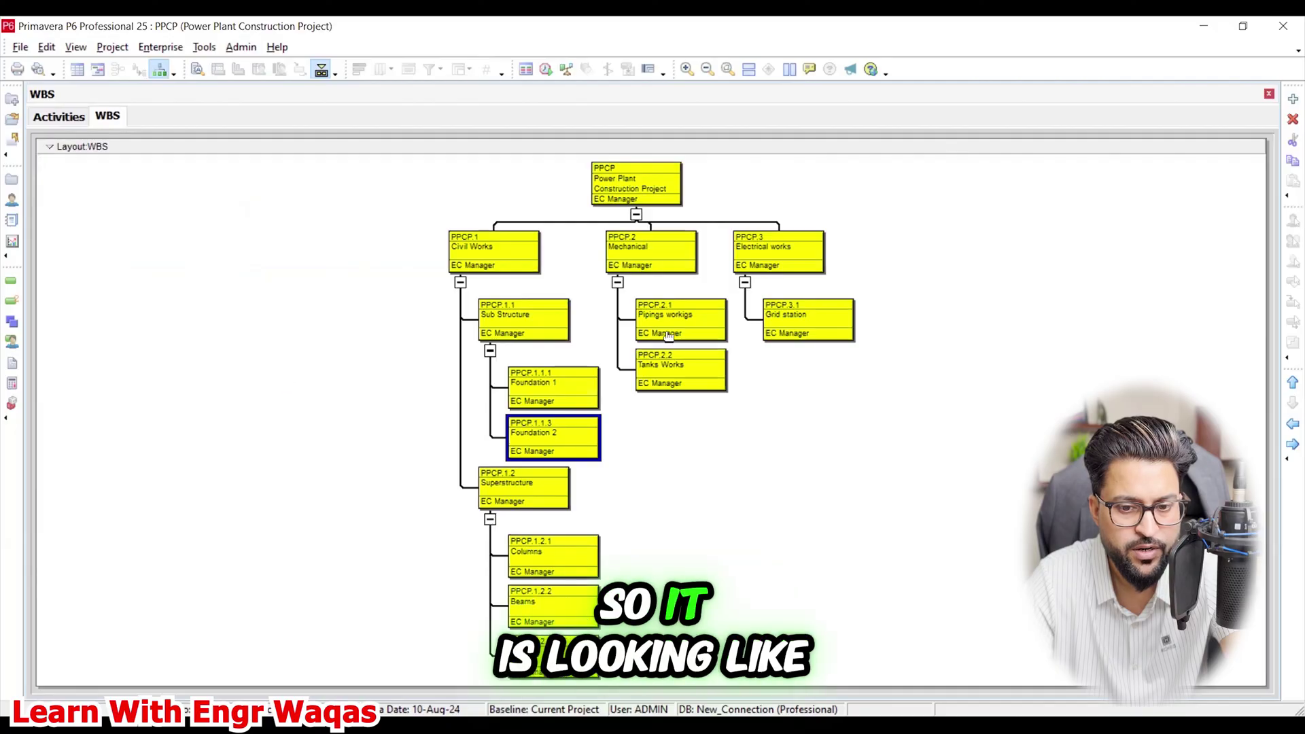
scroll(831, 408, "down", 1)
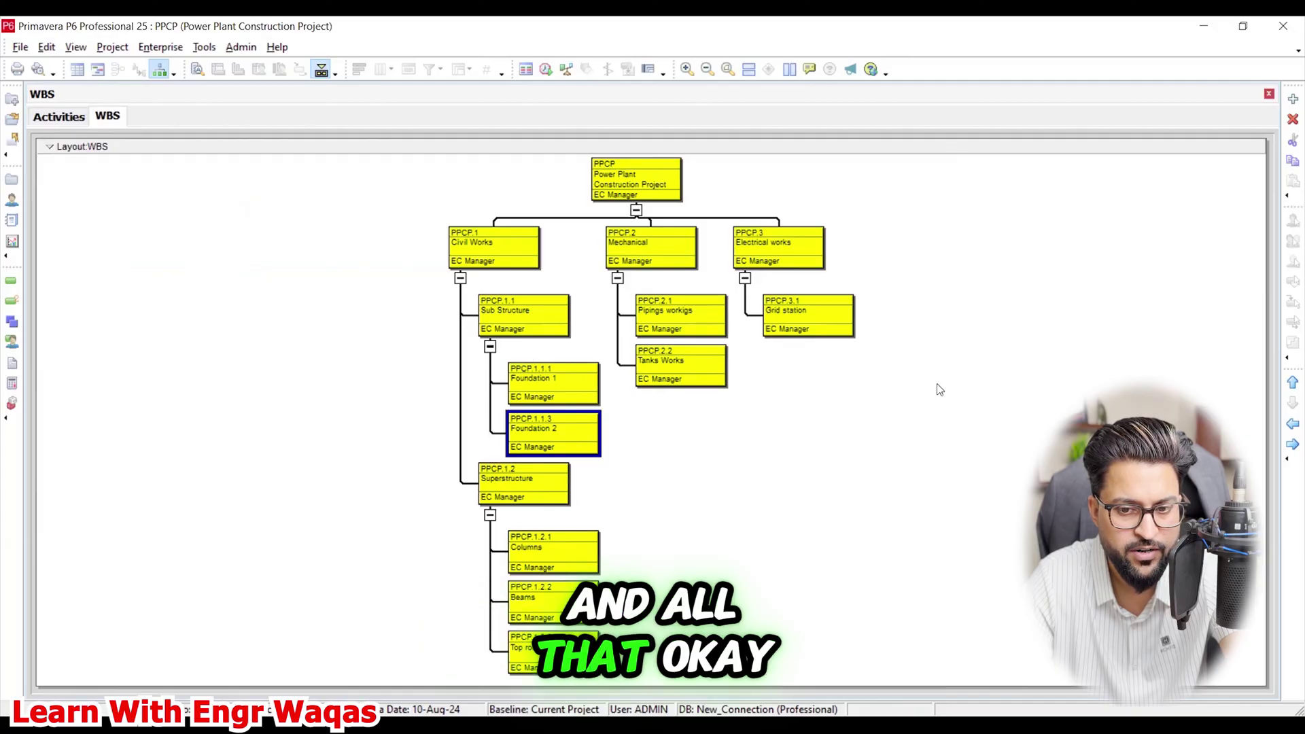
Restore the Gantt Chart as the top layout in place of the Chart View diagram
right_click(40, 157)
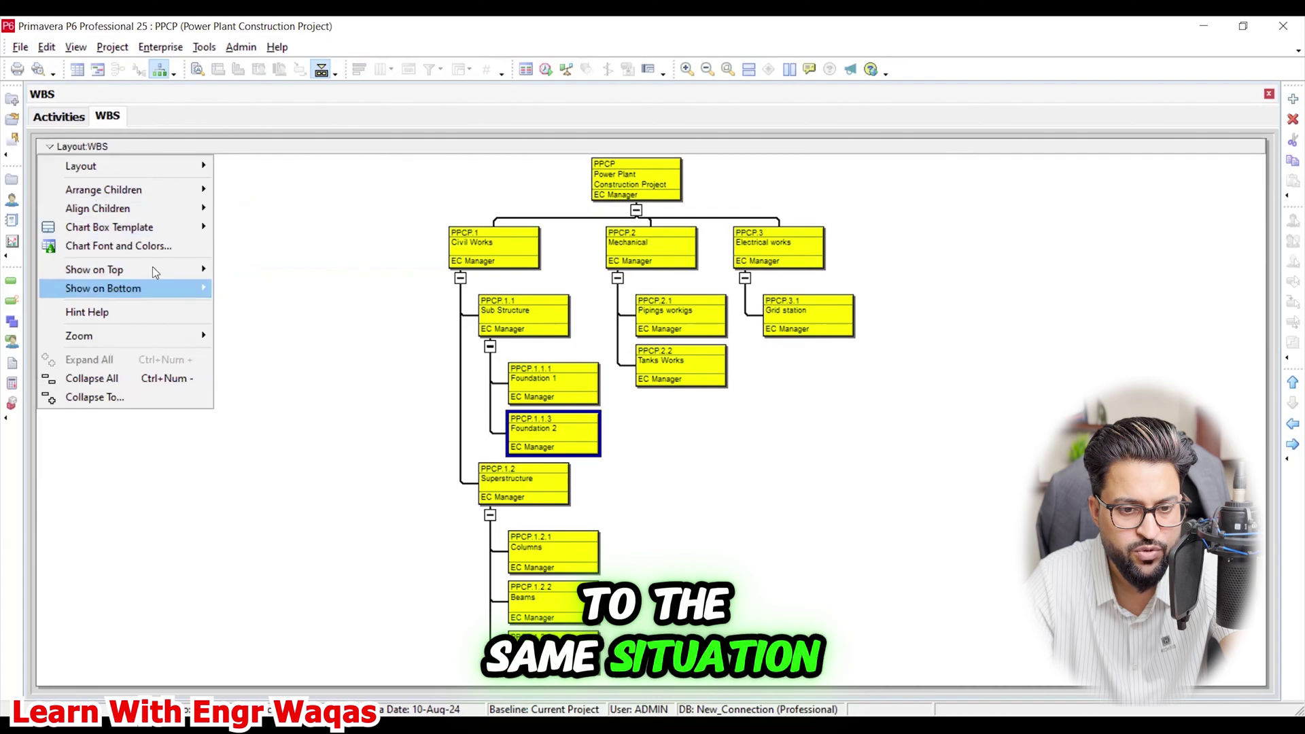
mouse_move(152, 268)
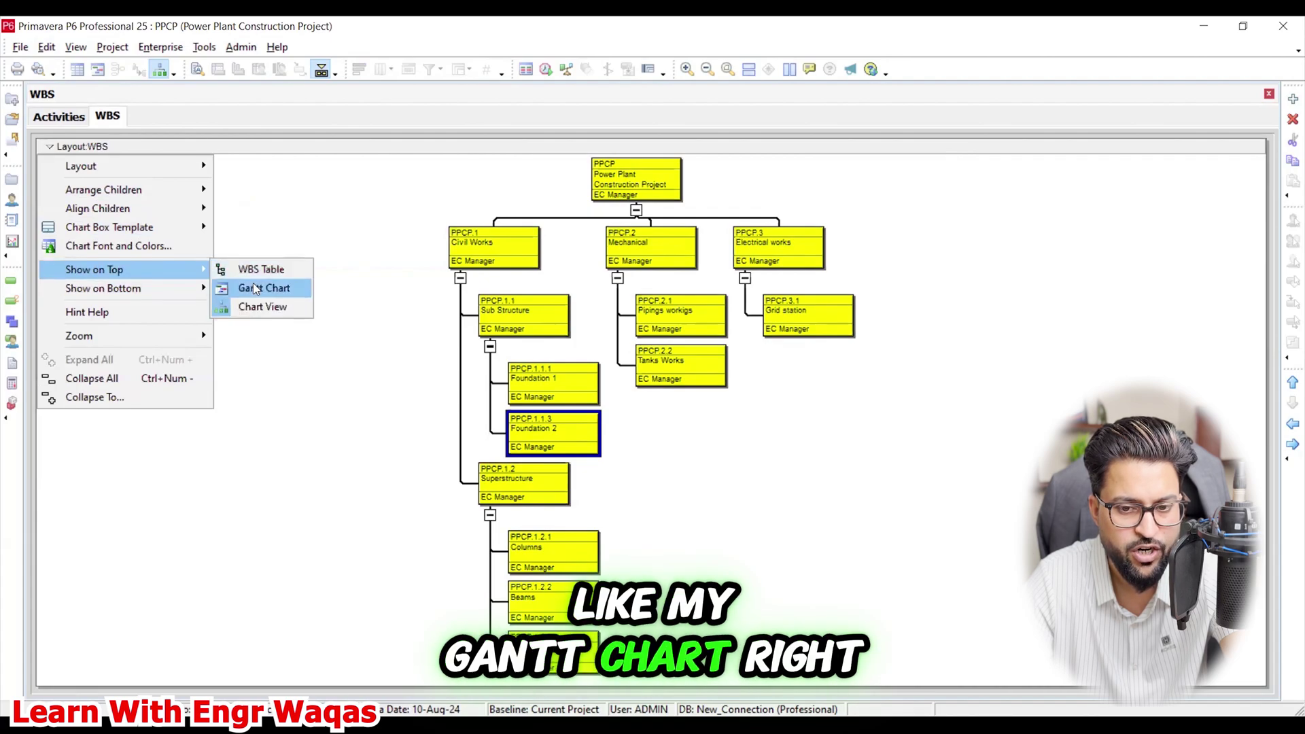
left_click(256, 288)
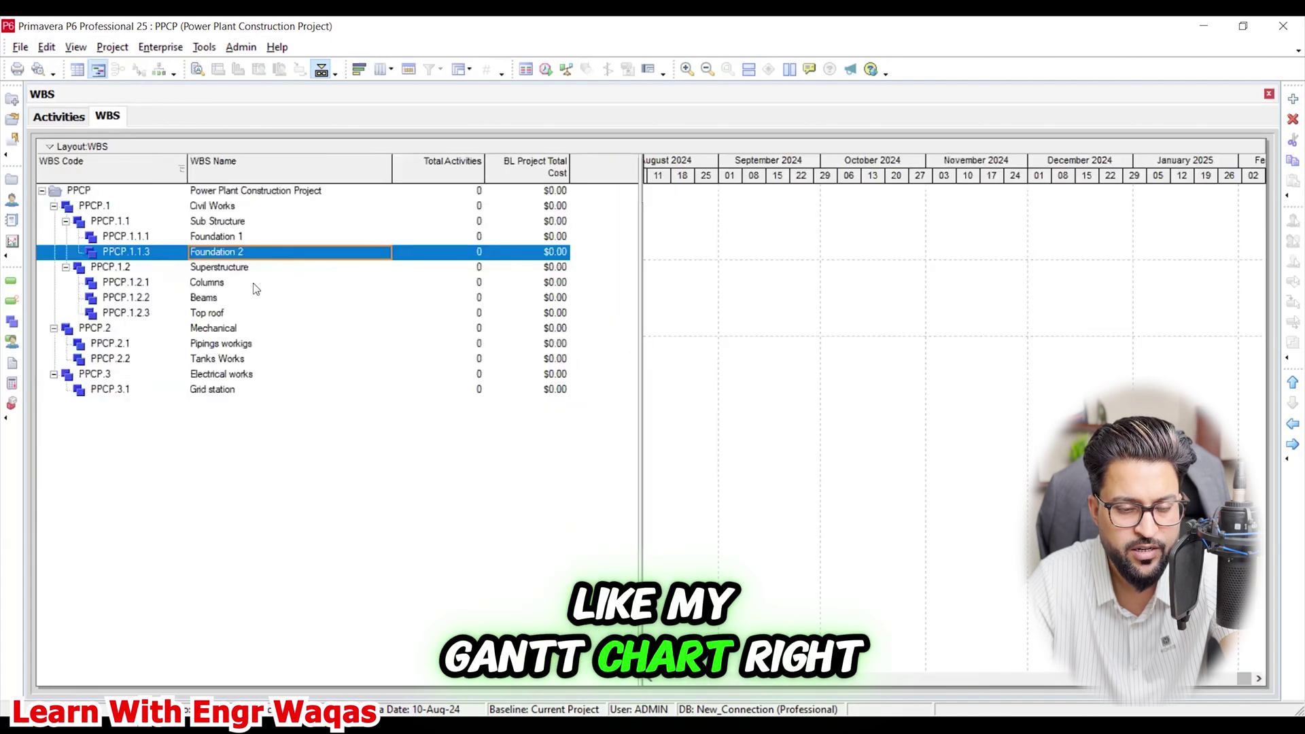
Show WBS Details as the bottom layout and enlarge the WBS table area above so that all elements fit
left_click(50, 147)
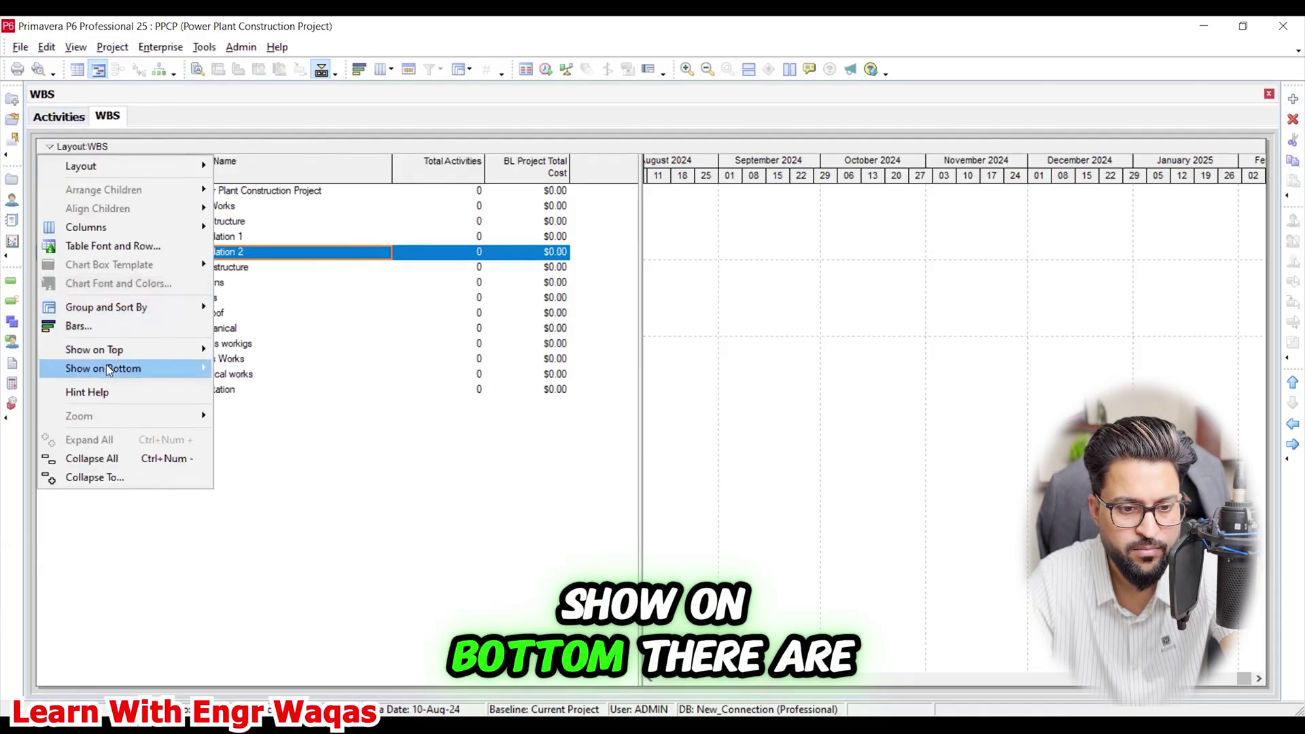
mouse_move(181, 368)
left_click(269, 386)
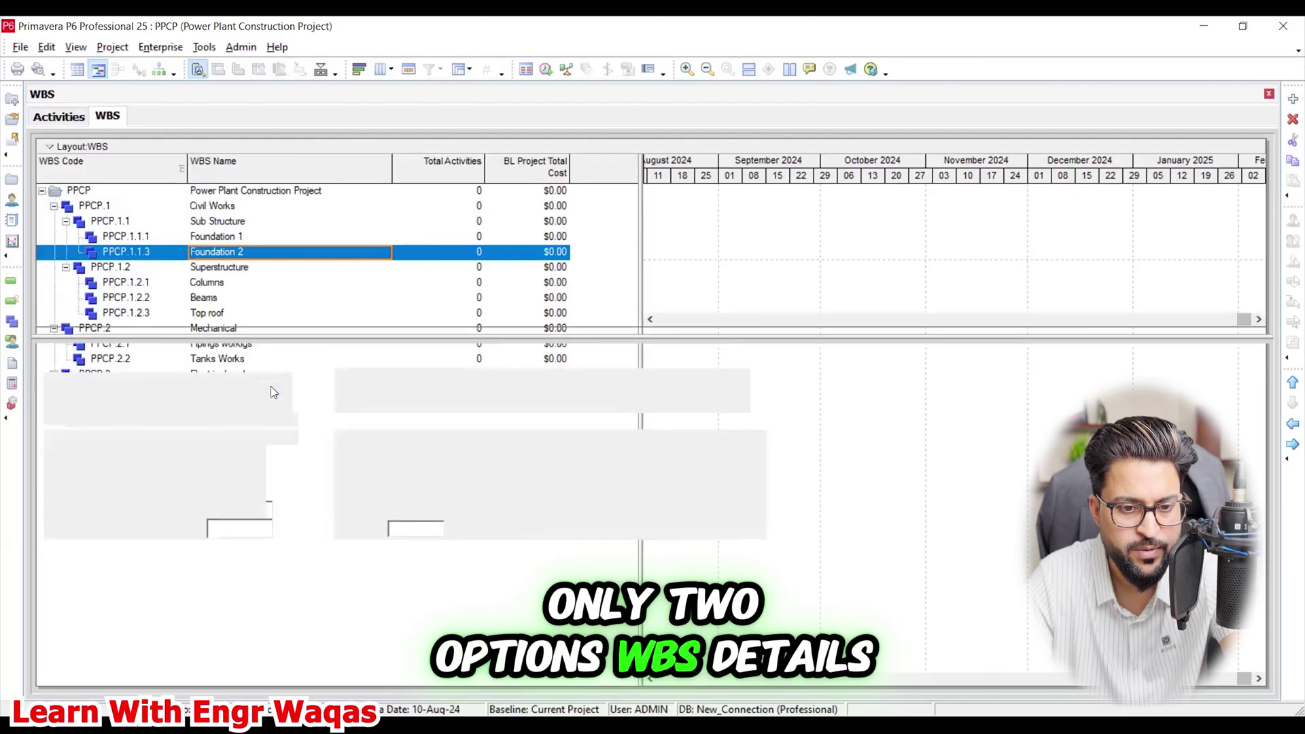
left_click_drag(304, 333, 297, 429)
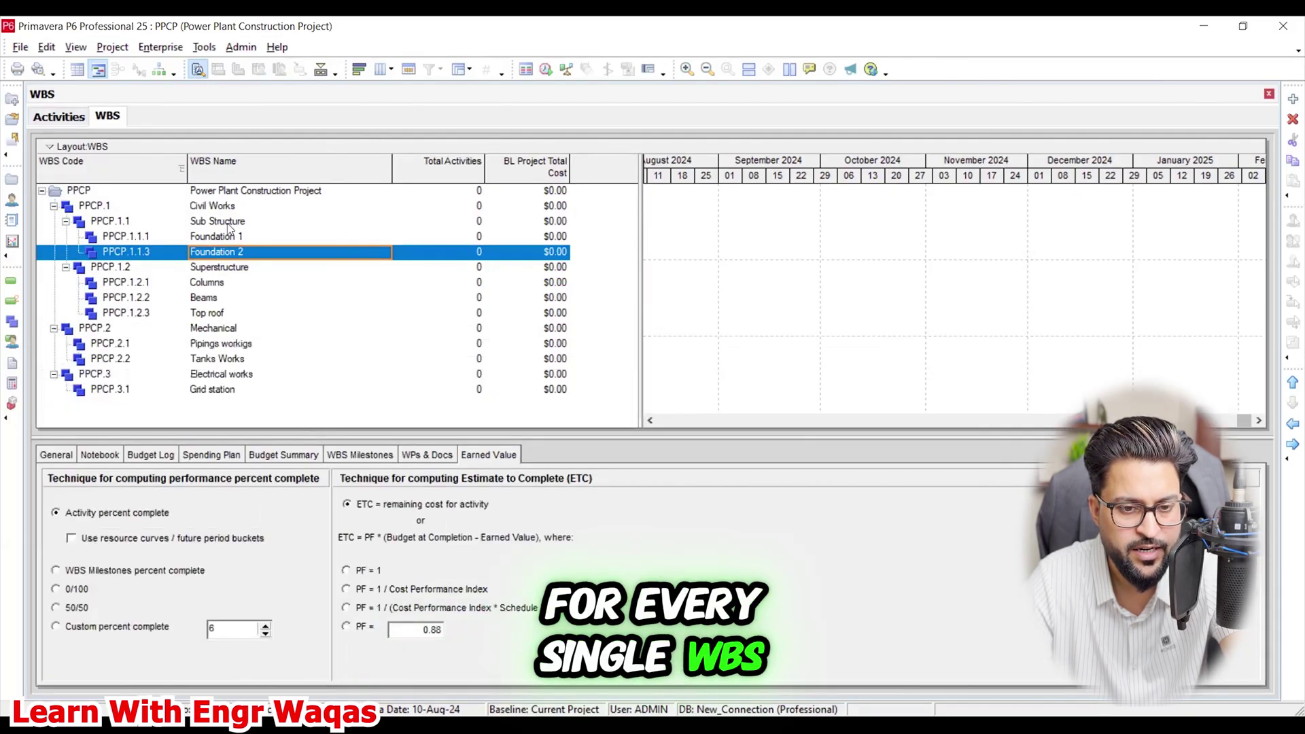
Examine the general details of the Civil Works element and the list of managers available as its responsible manager
left_click(230, 204)
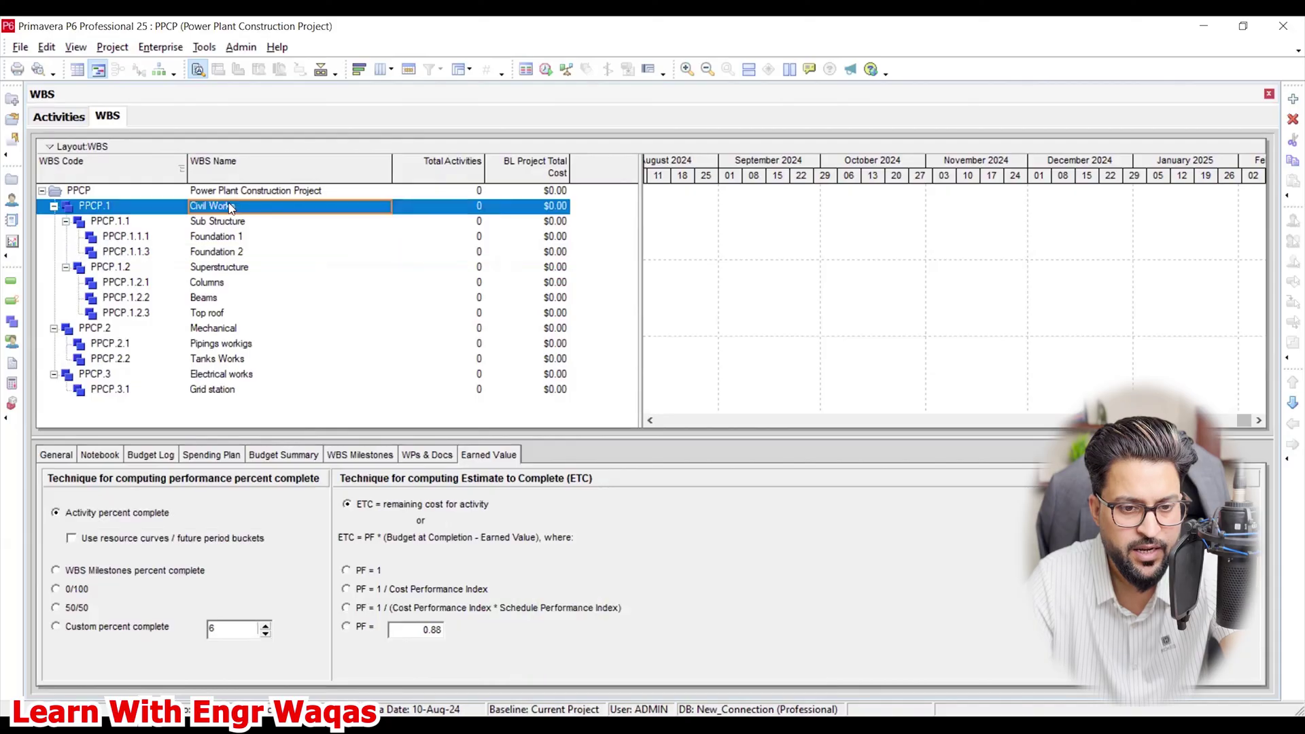
left_click(51, 460)
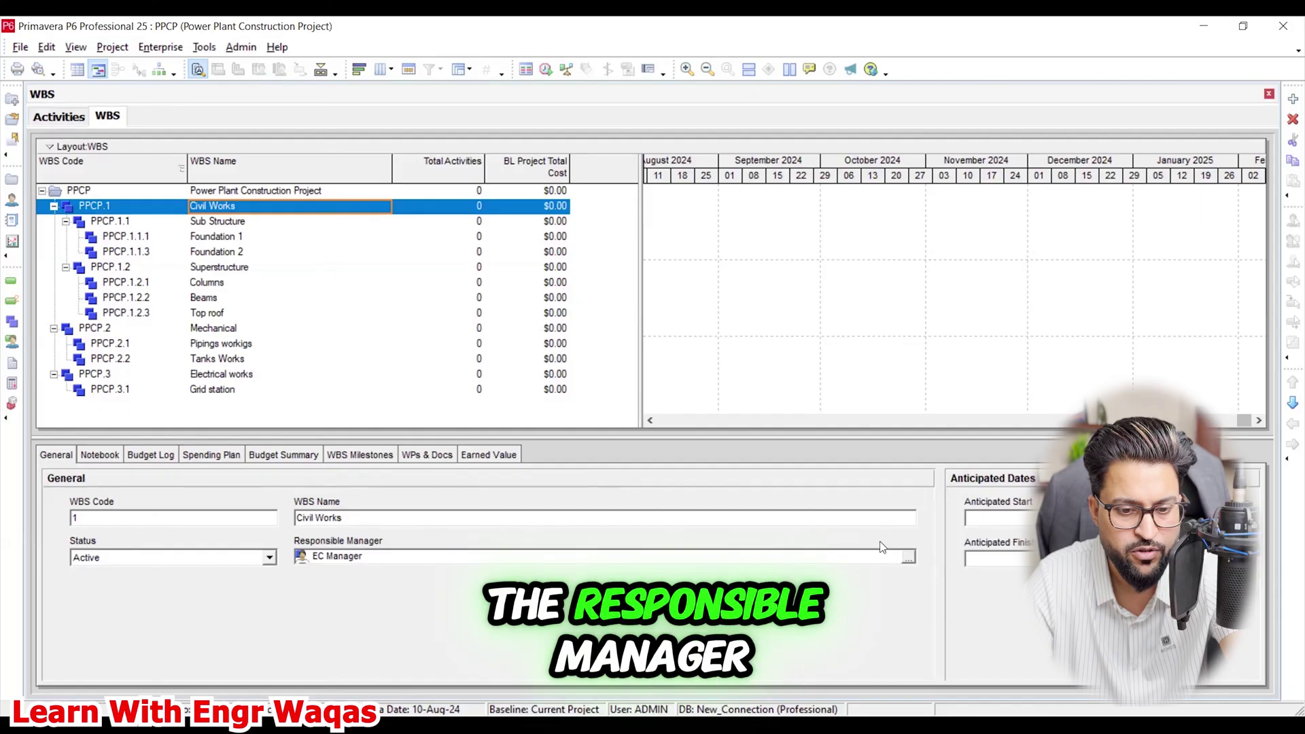
left_click(909, 559)
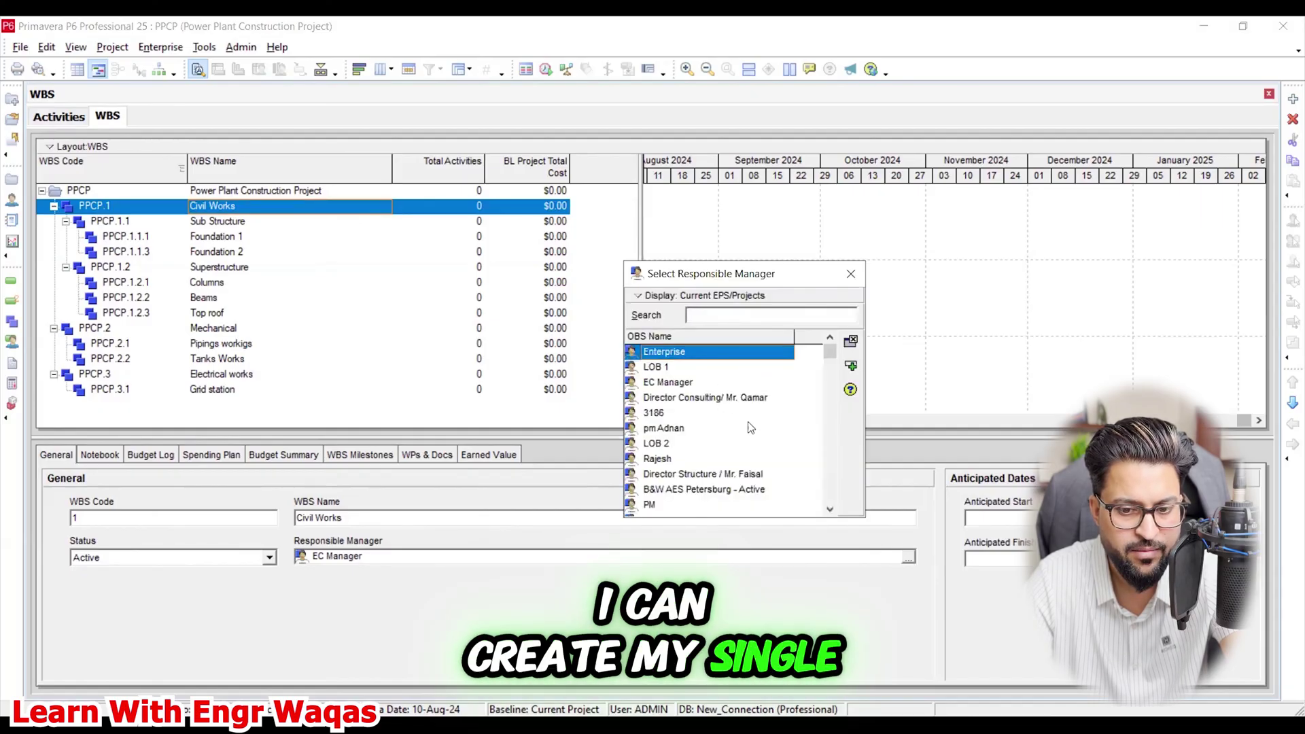
left_click(852, 276)
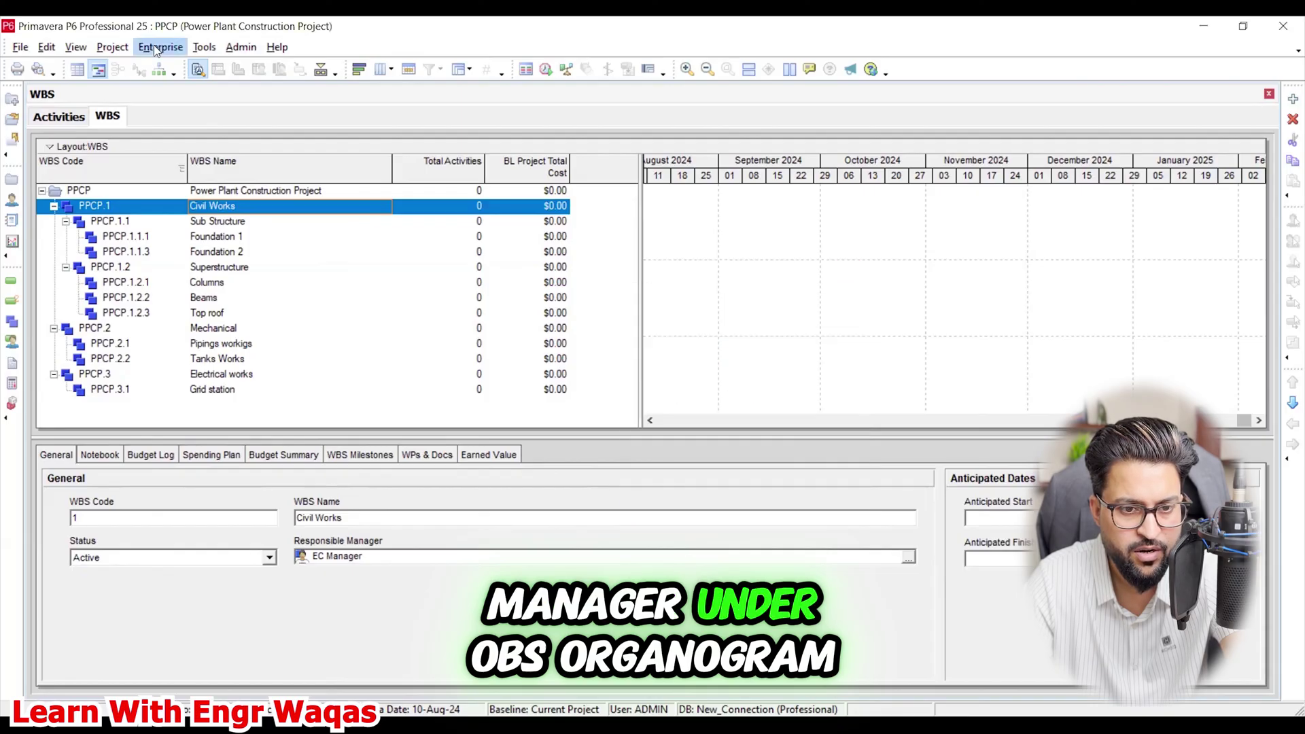
left_click(160, 47)
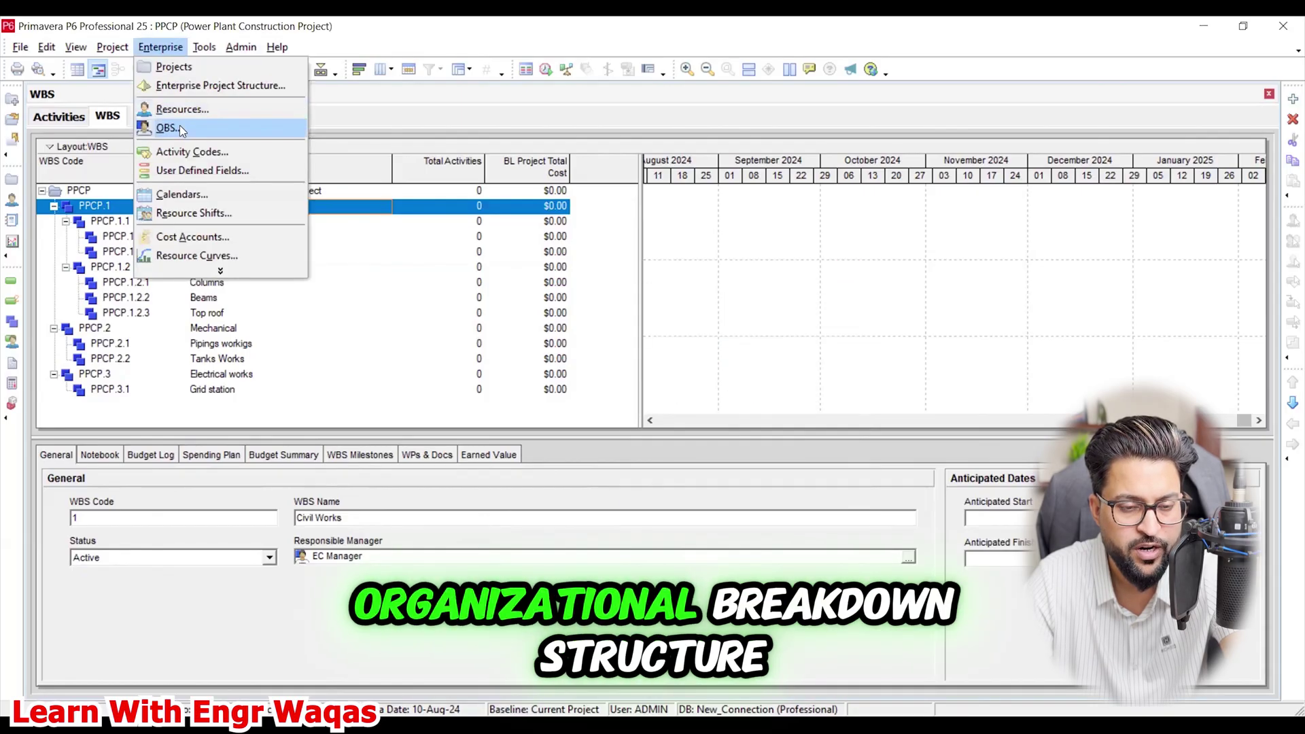
left_click(468, 253)
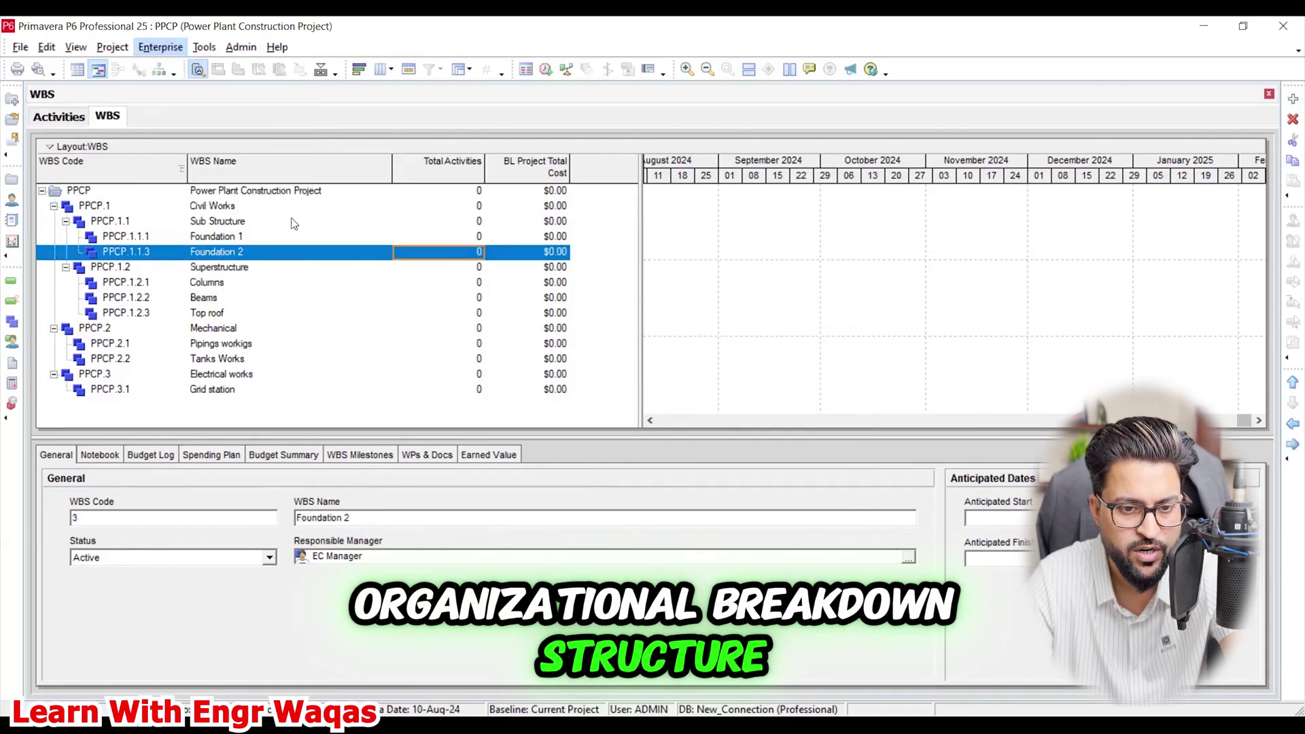
Assign the manager listed directly below LOB 2 to Sub Structure and its child elements, and check the assignment on both foundations
left_click(244, 225)
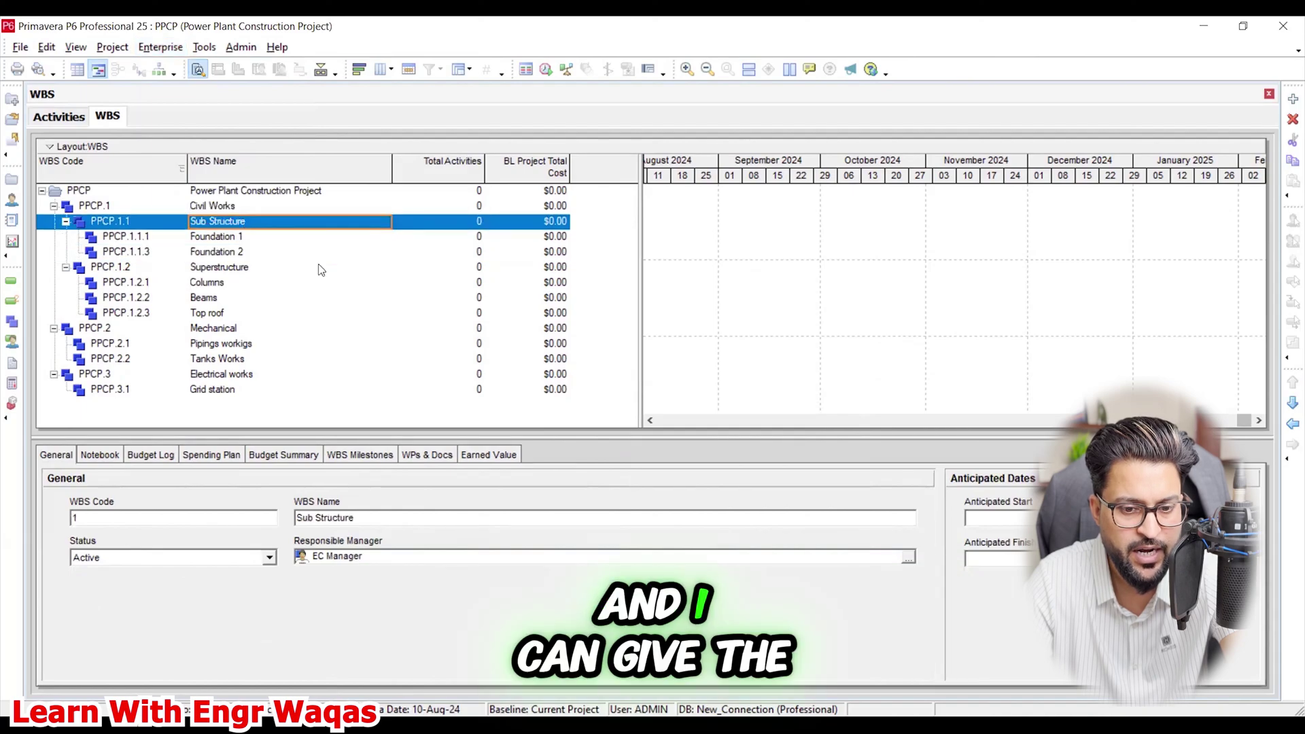
left_click(909, 558)
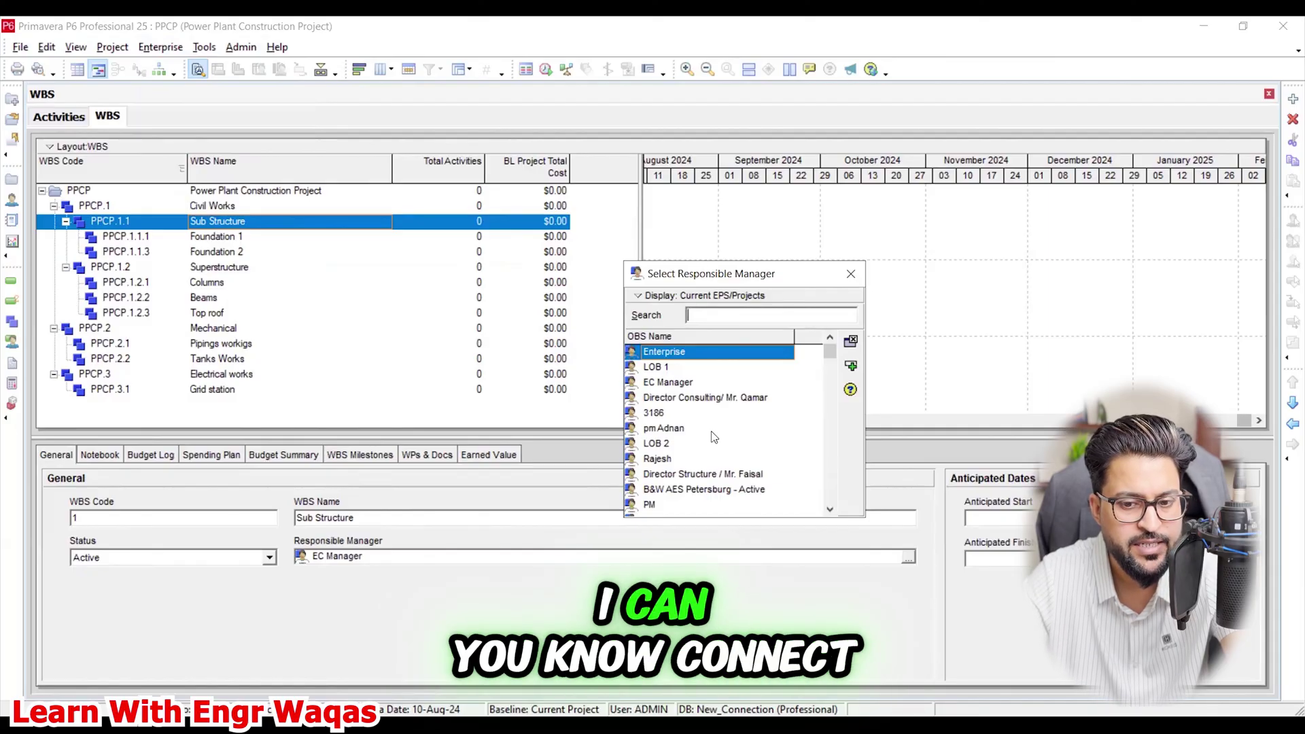
left_click(685, 459)
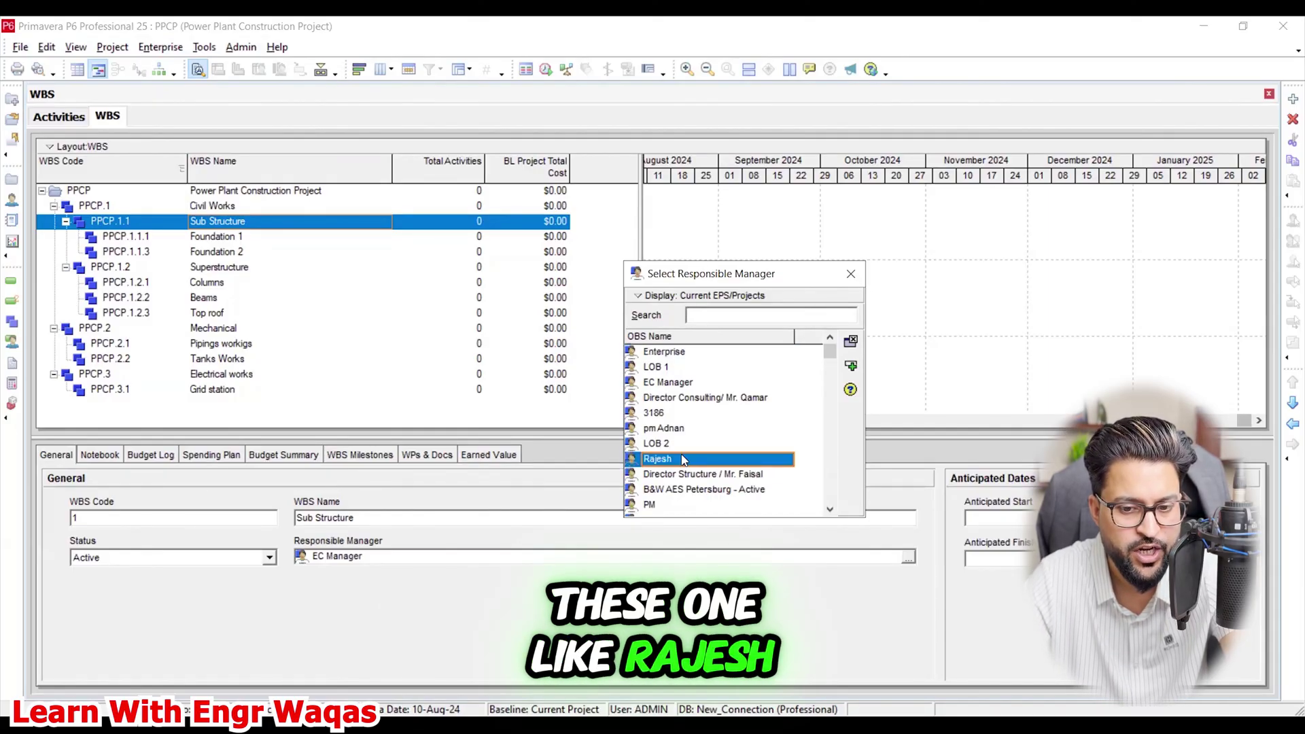
left_click(851, 366)
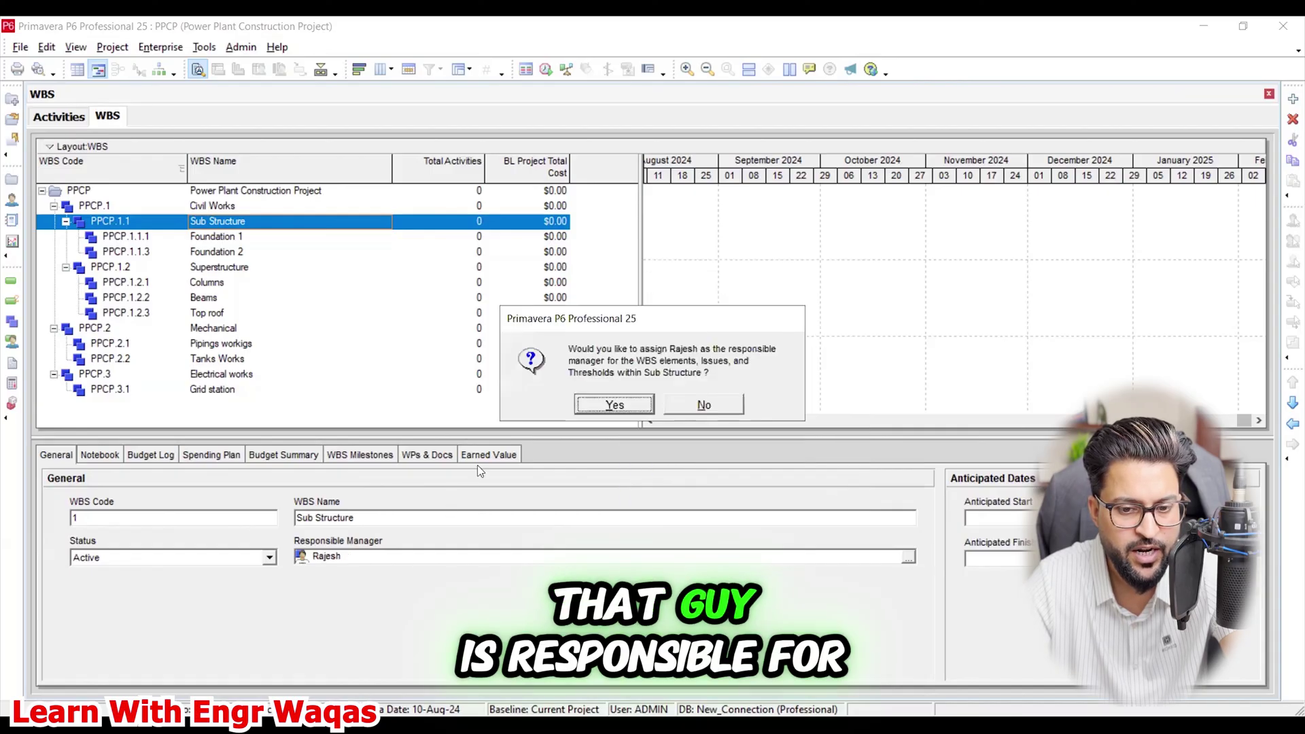
left_click(598, 404)
left_click(239, 238)
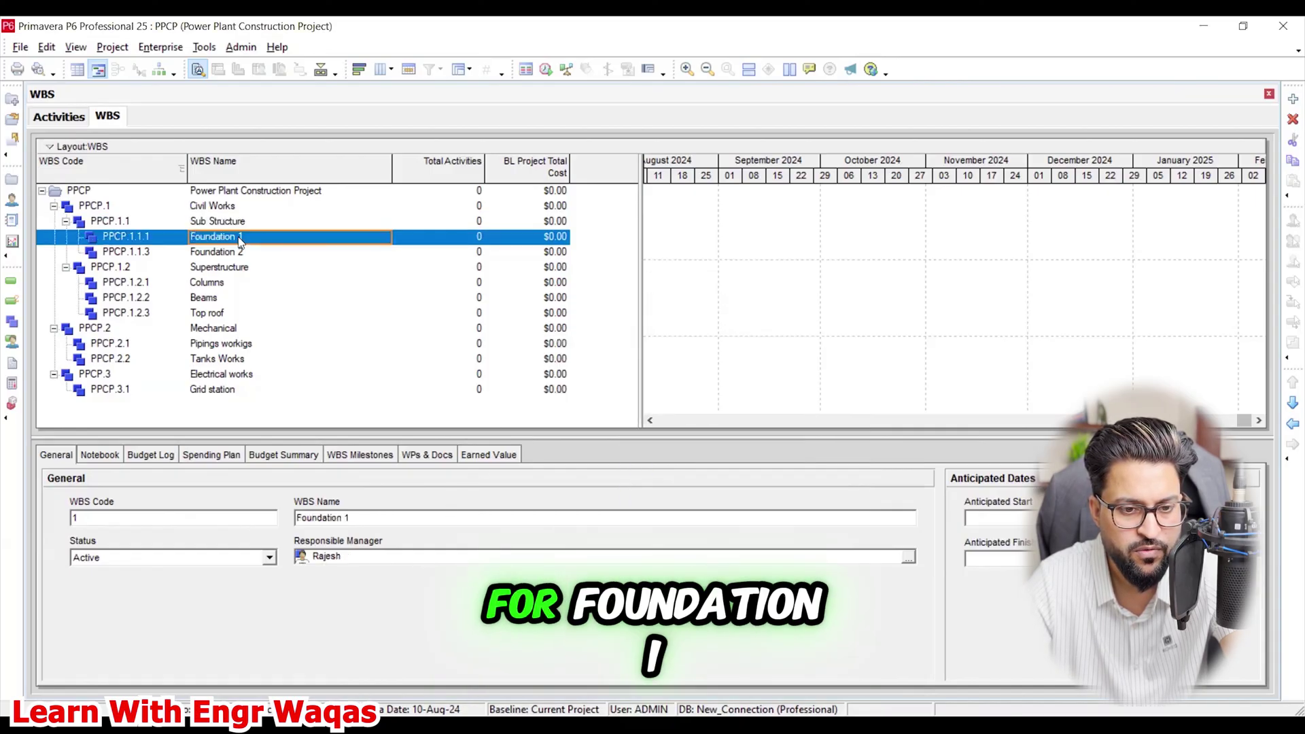
left_click(239, 253)
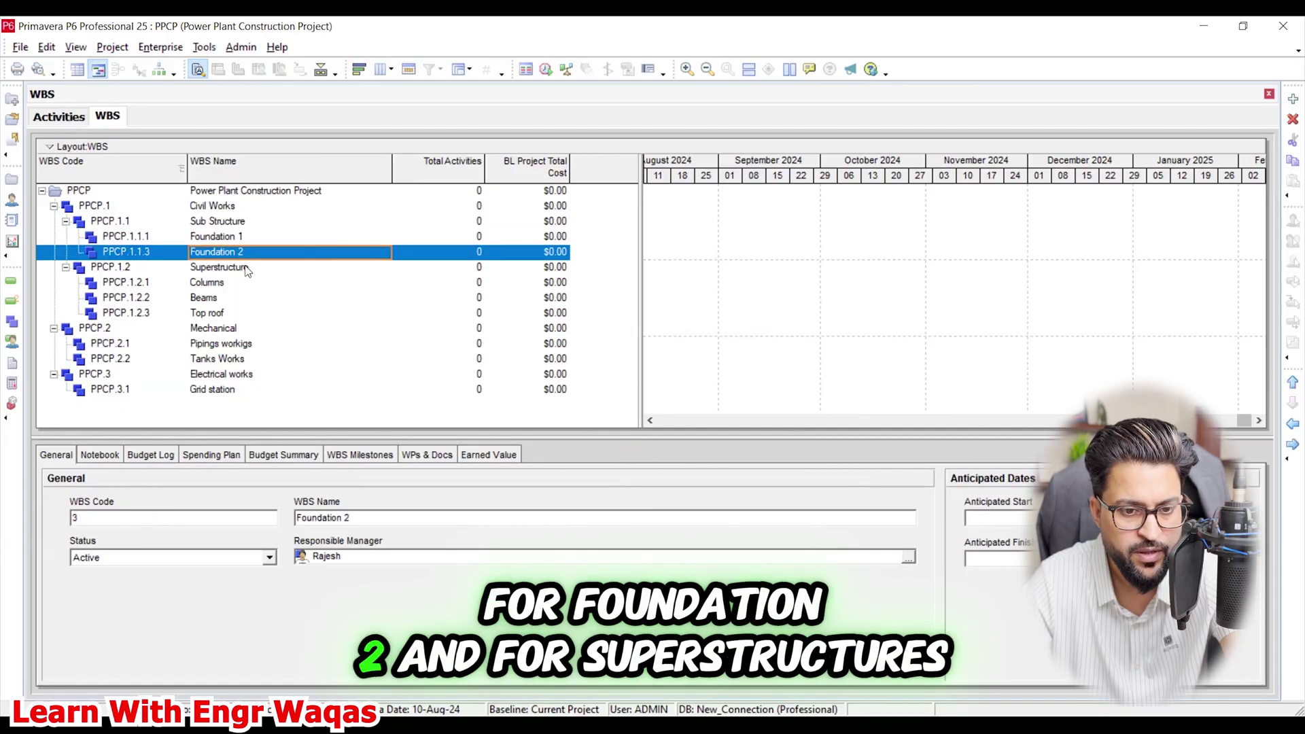
Set the project manager listed directly above LOB 2 as responsible manager for Superstructure and the elements within it
left_click(245, 268)
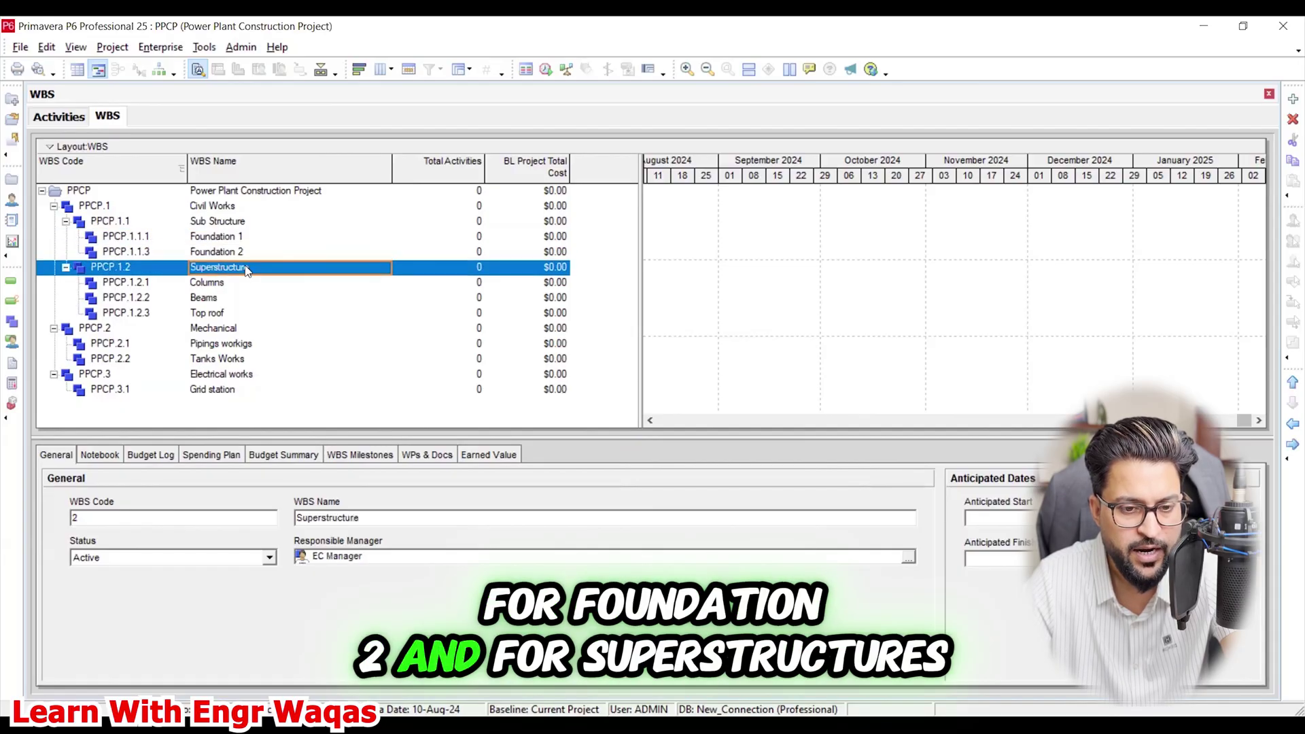
left_click(908, 557)
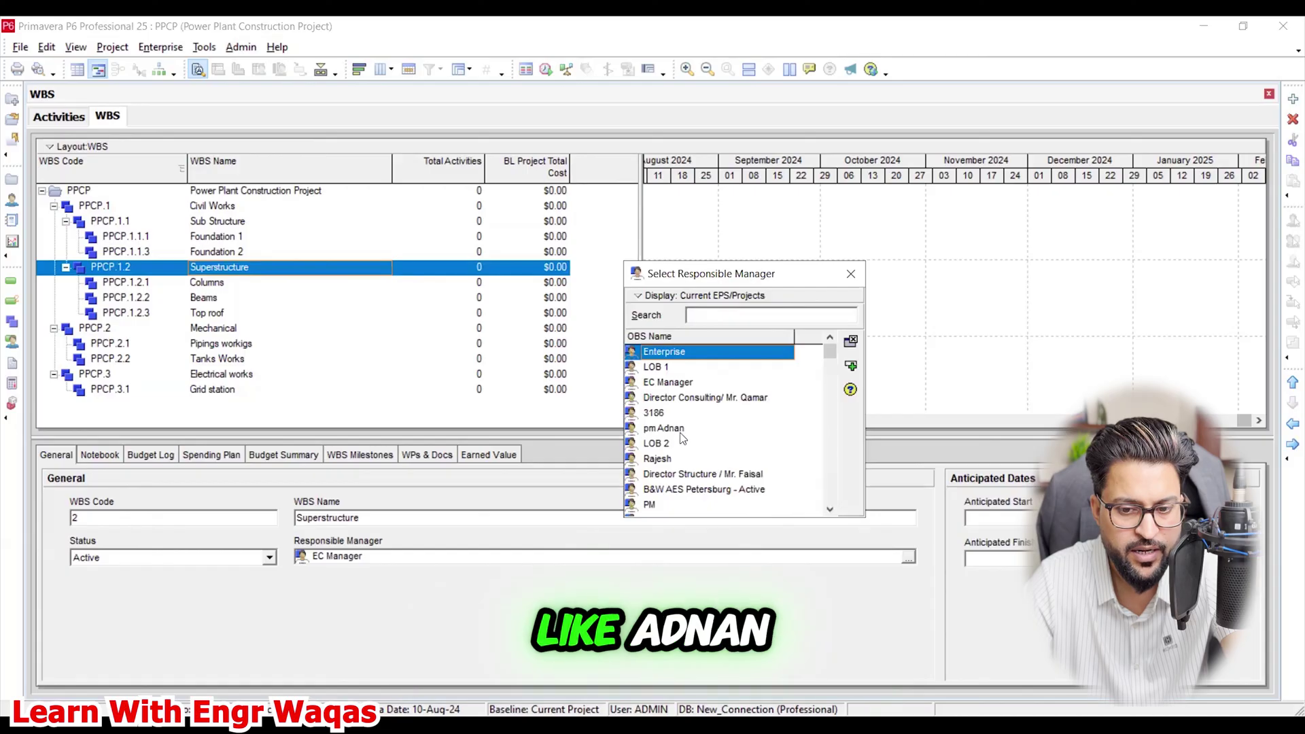
left_click(680, 429)
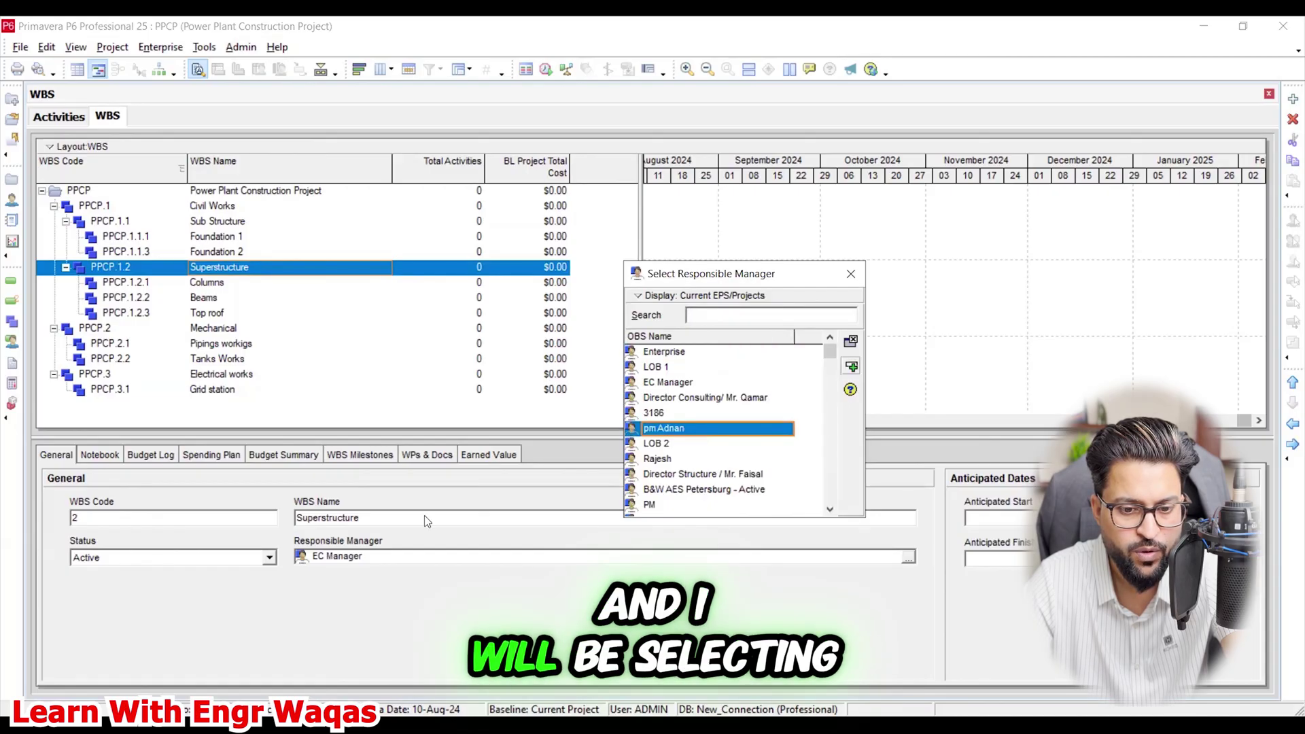
left_click(851, 368)
left_click(618, 405)
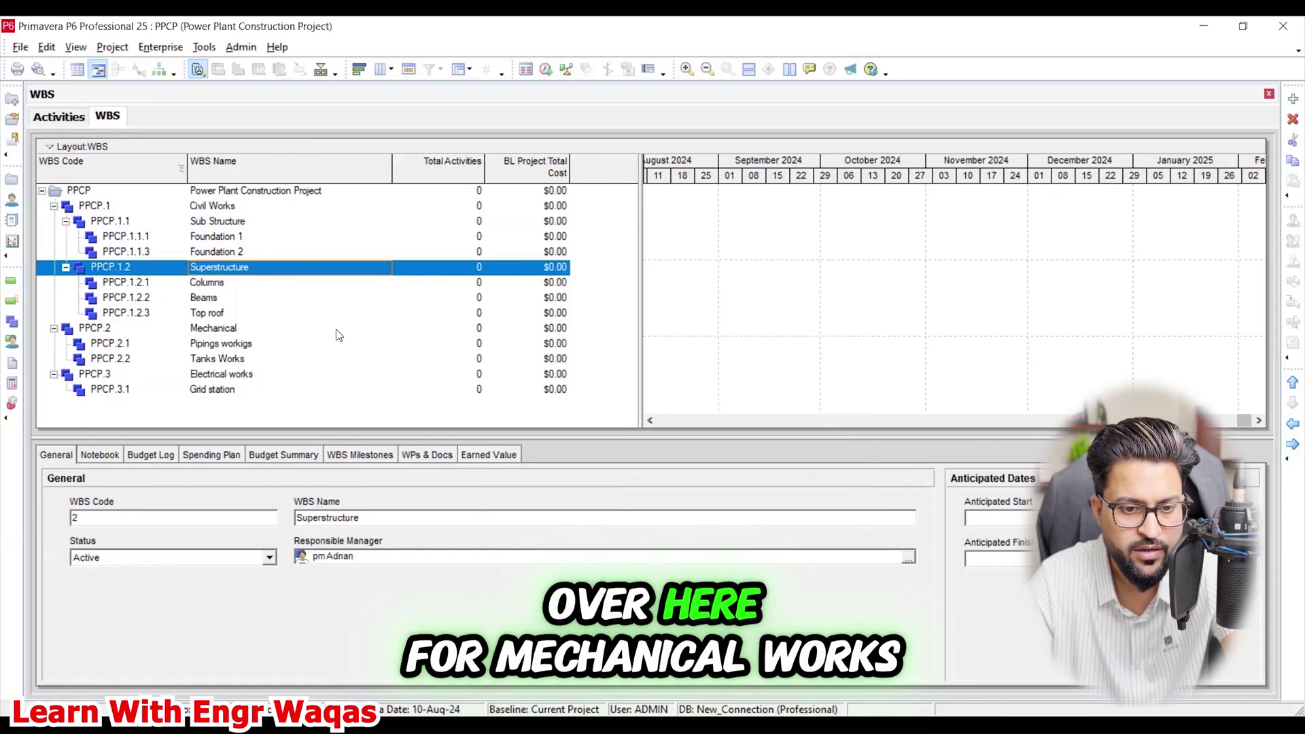
Assign the Director Structure entry as the responsible manager of the Mechanical element
left_click(262, 329)
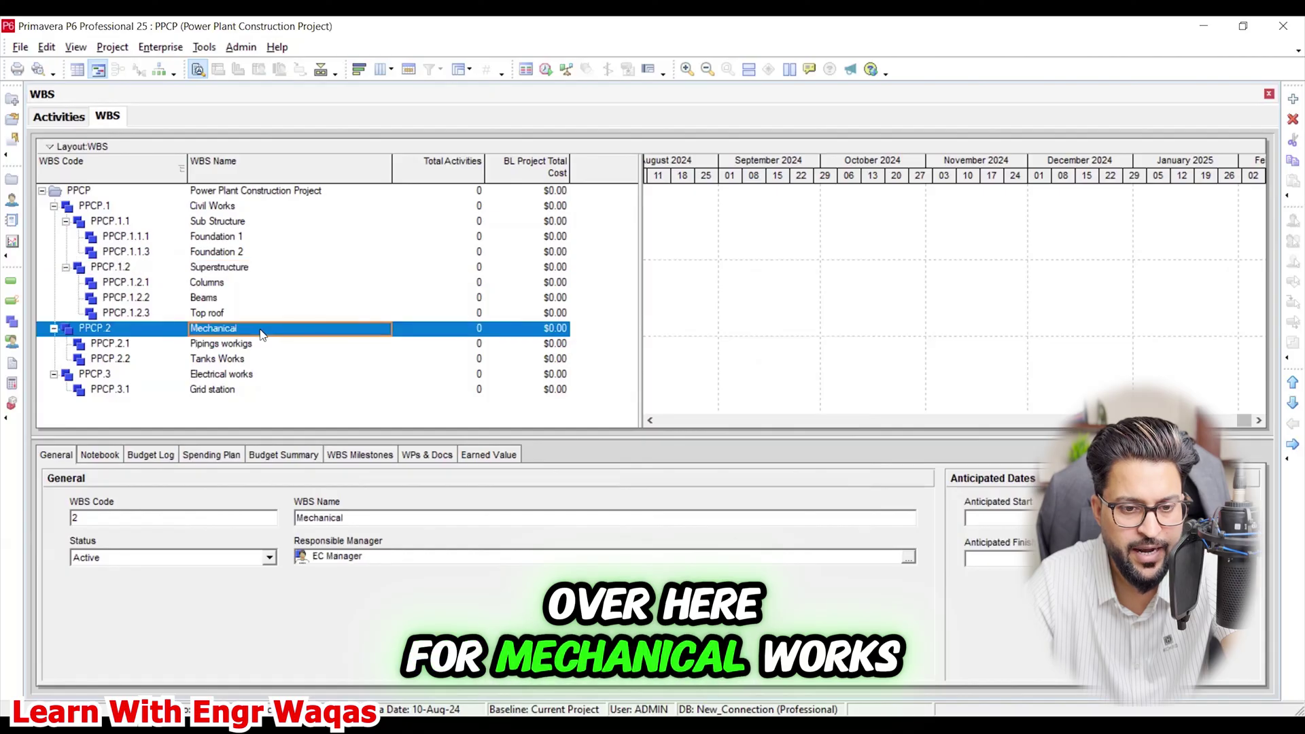
left_click(908, 556)
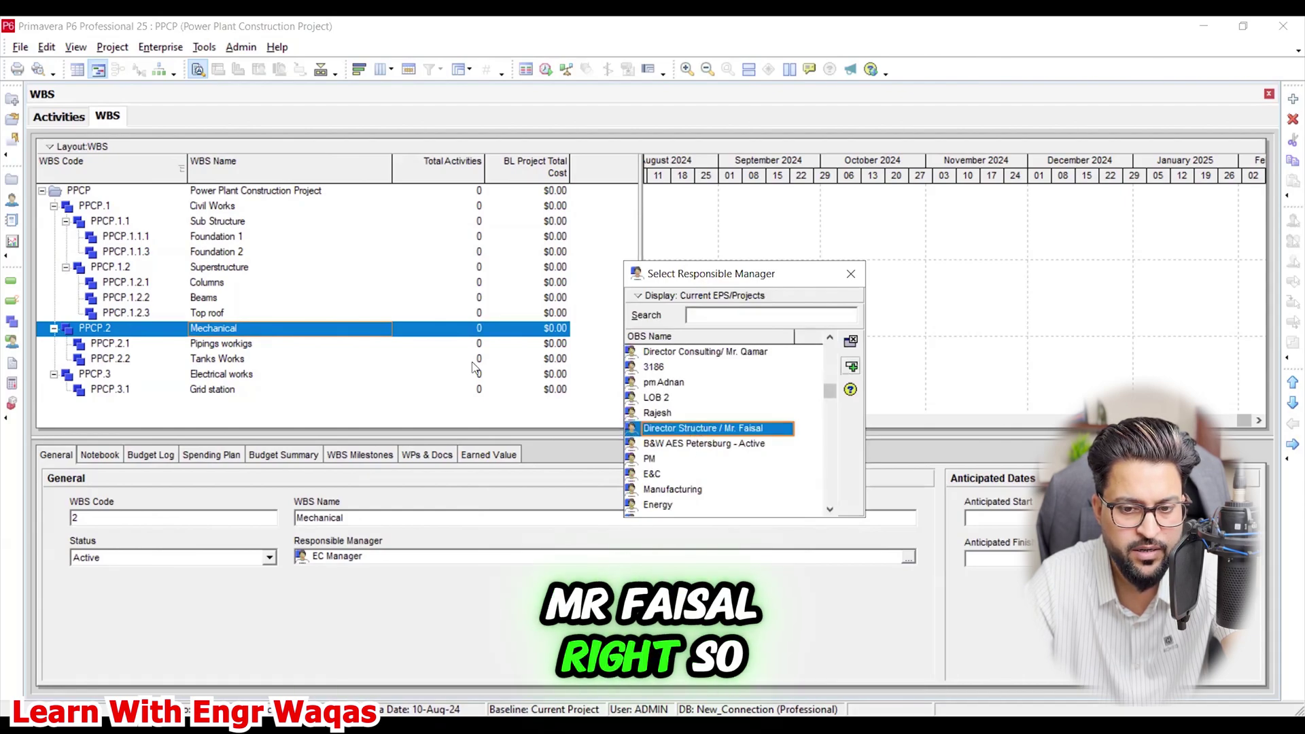
left_click(850, 368)
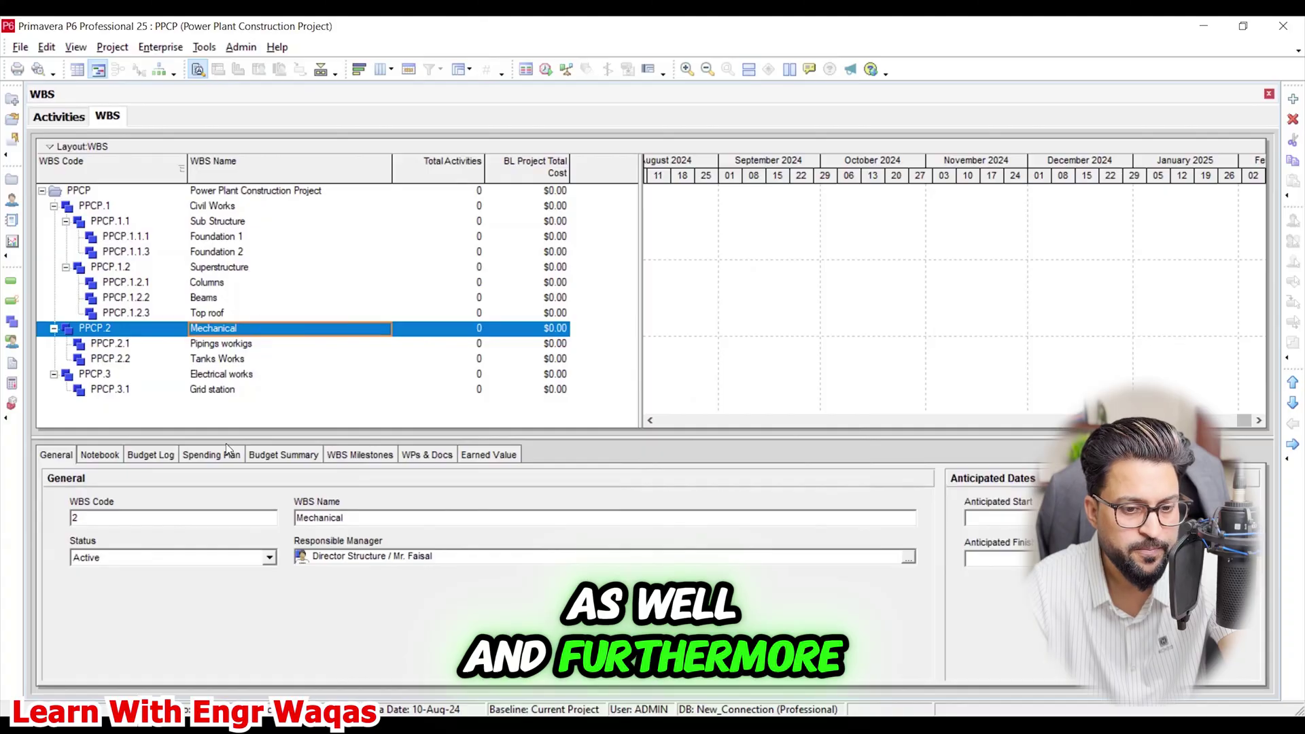
Review the Mechanical element's notebook, budget log, spending plan, budget summary, WBS milestones and earned value details
left_click(101, 457)
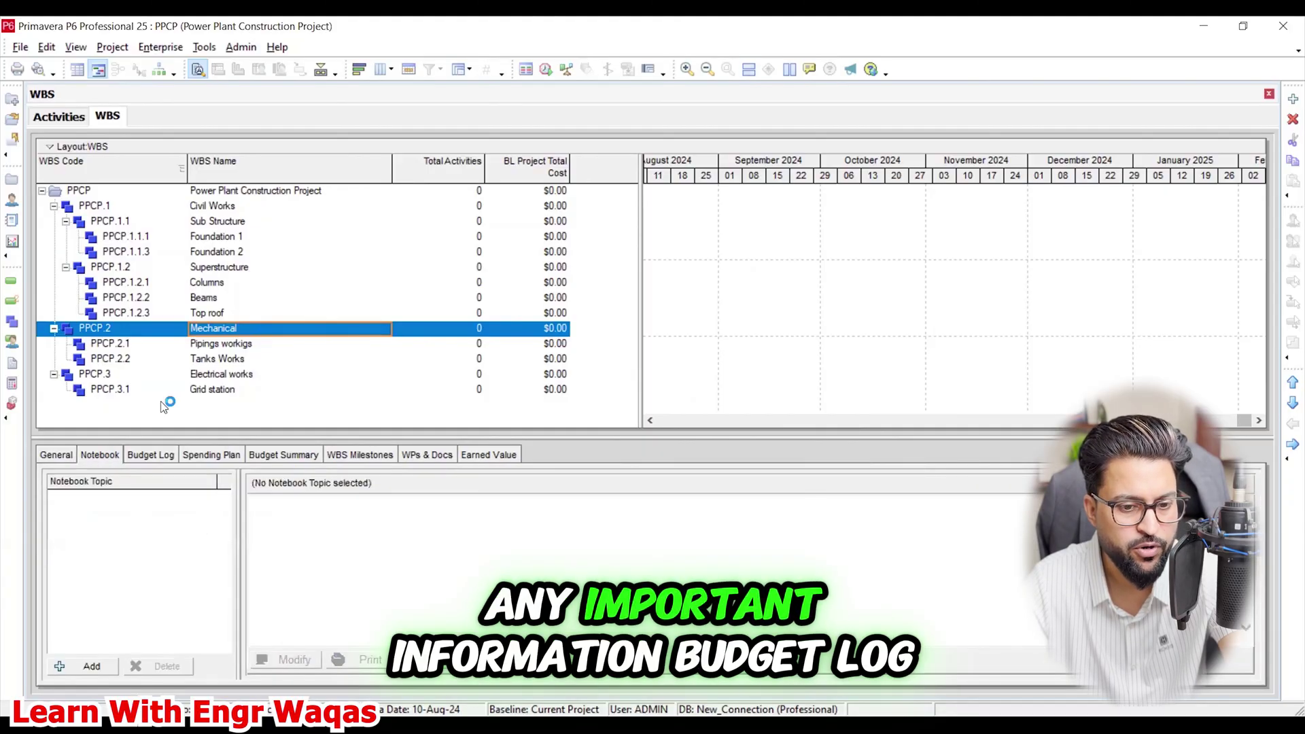
left_click(166, 455)
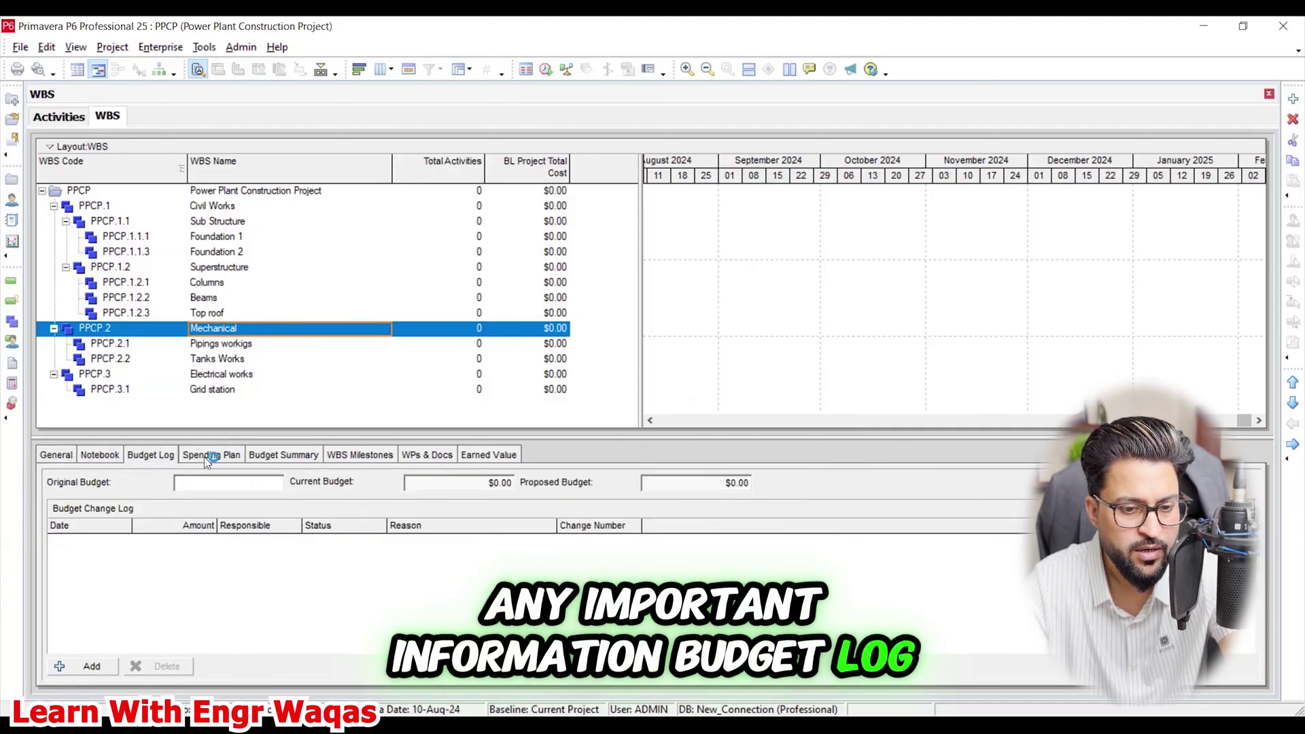
left_click(210, 457)
left_click(286, 457)
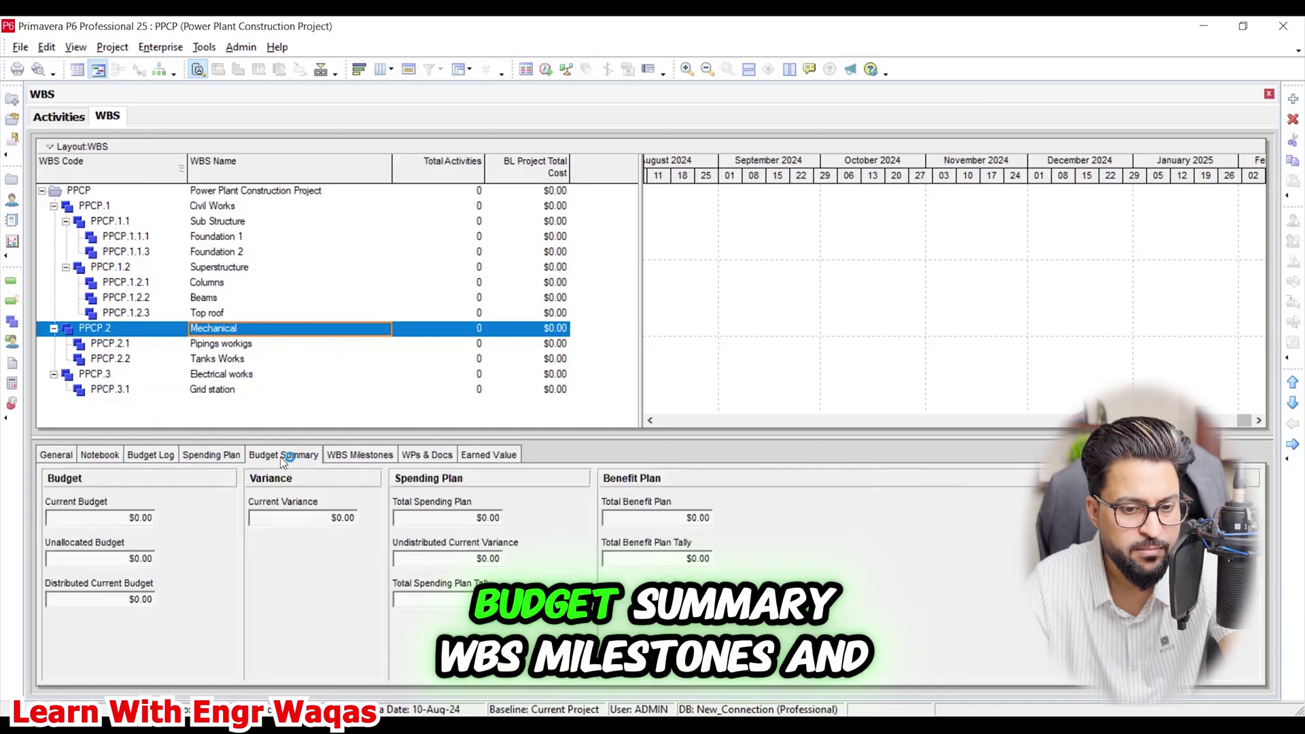
left_click(358, 460)
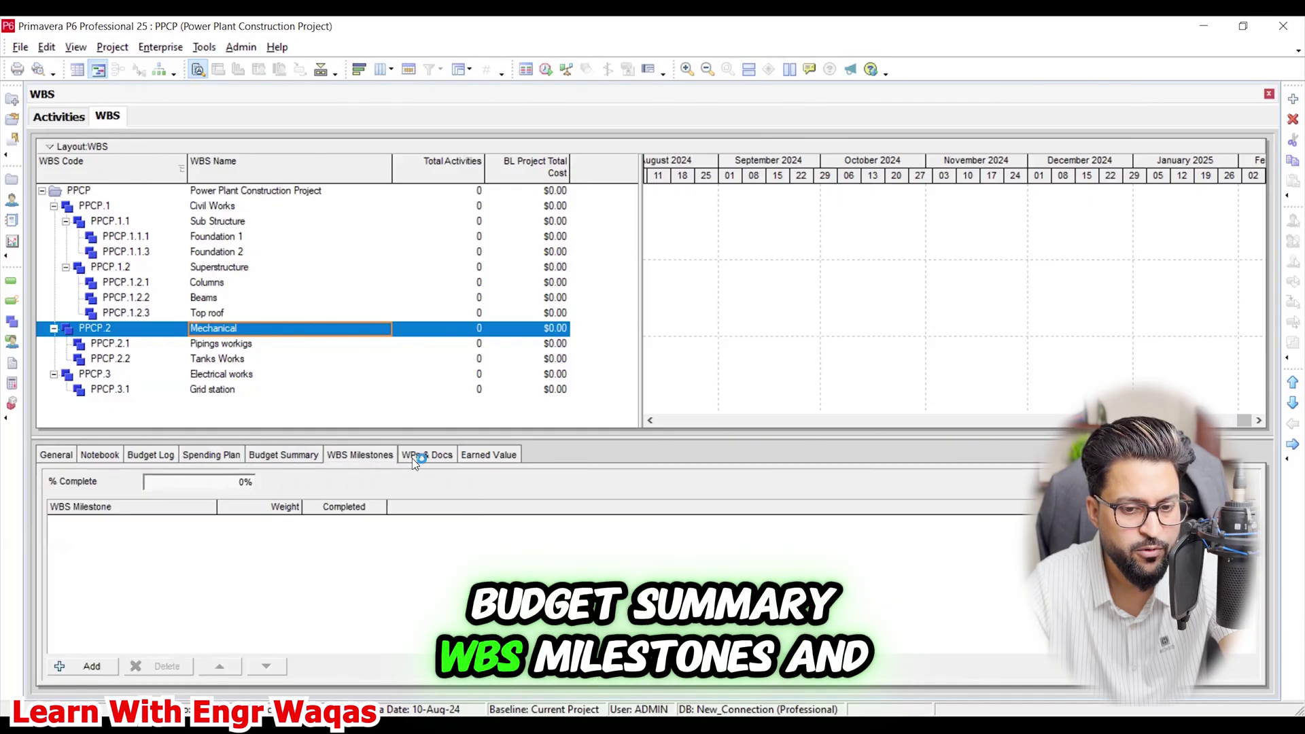
left_click(488, 457)
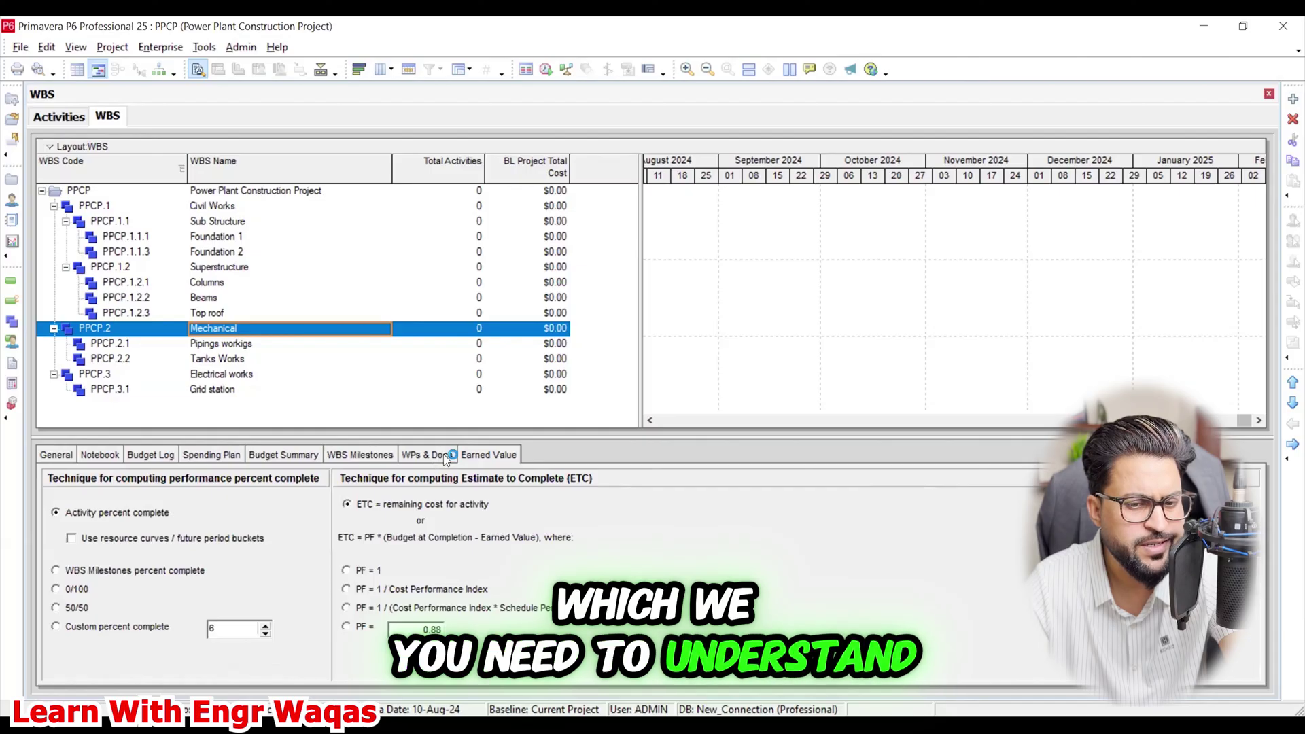